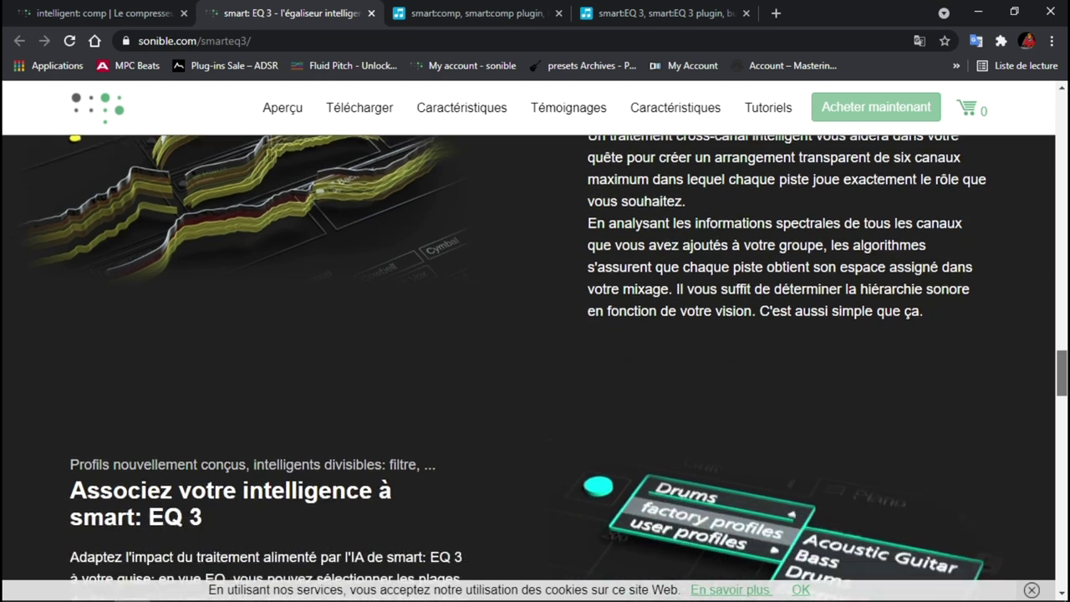
- Review the smart:EQ 3 product page down to its price, and open the Plugin Boutique pages for smart:comp and smart:EQ 3
scroll(535, 367, "down", 4)
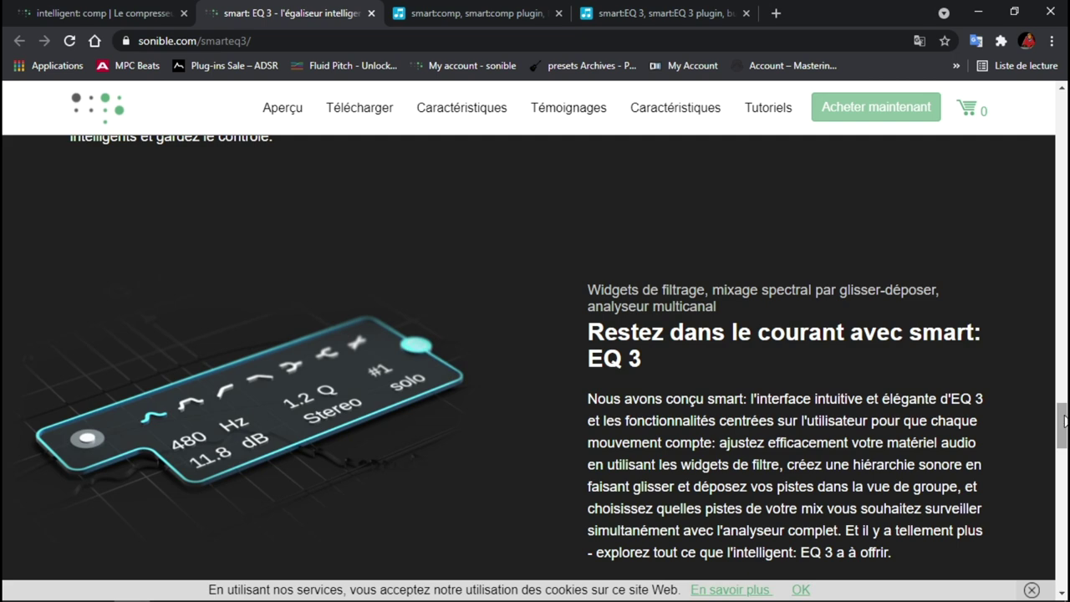
scroll(1063, 421, "down", 6)
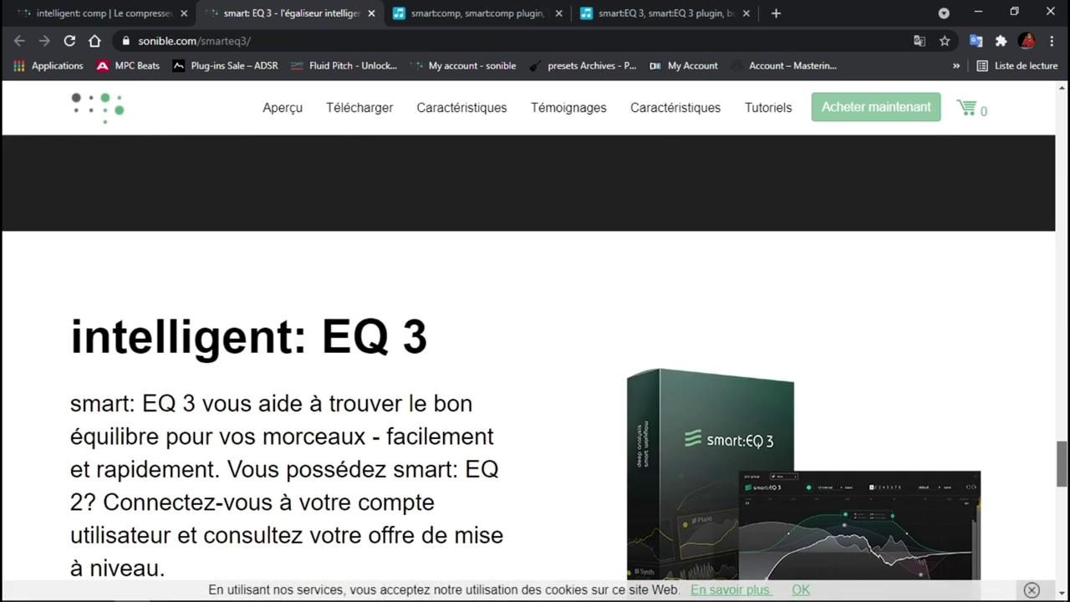
scroll(535, 367, "down", 4)
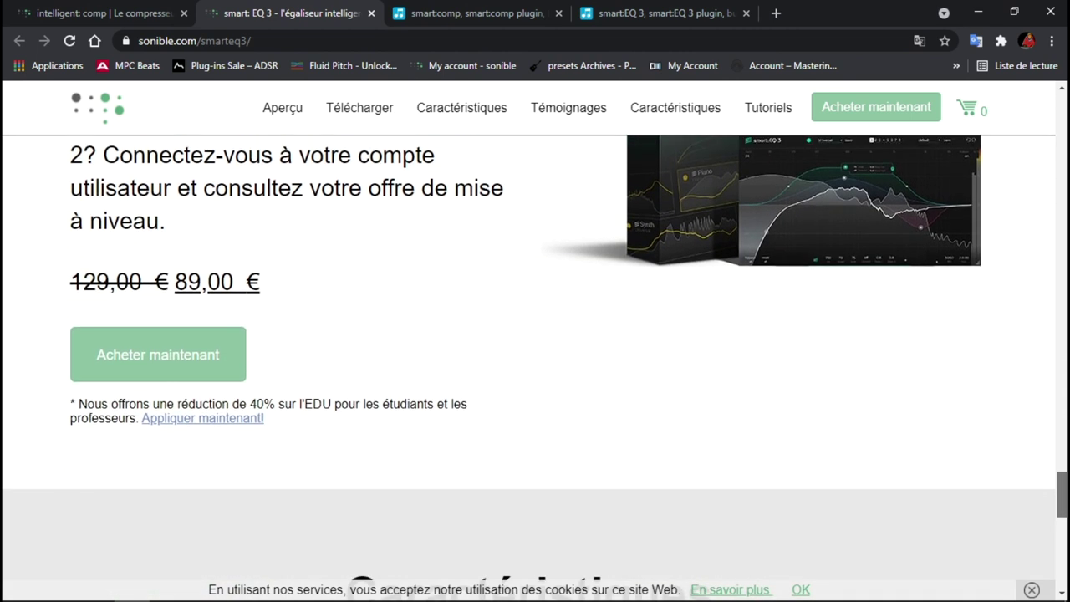
left_click(451, 15)
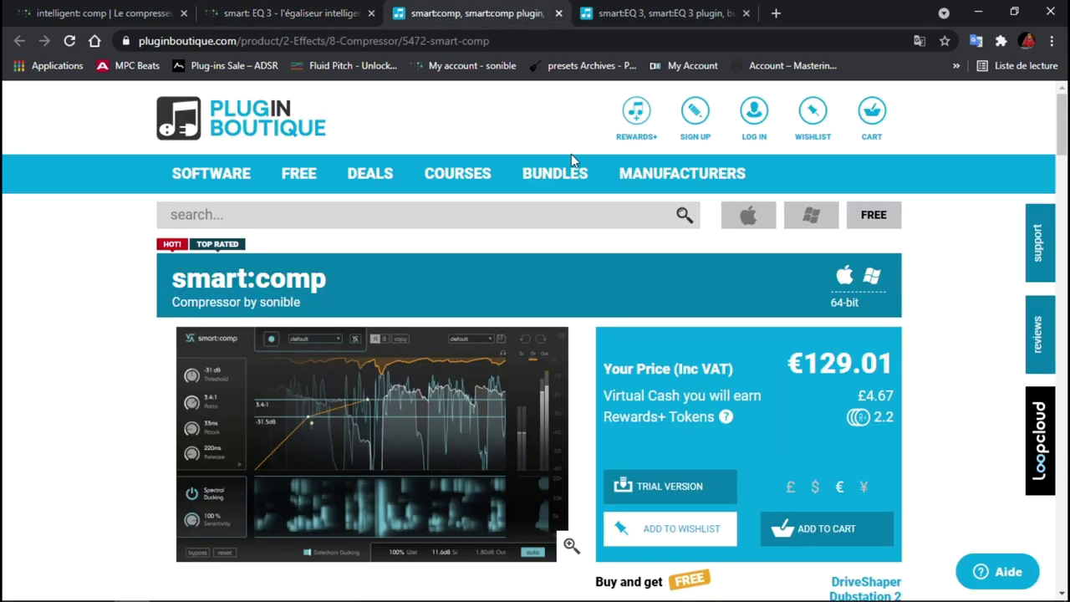
left_click(648, 10)
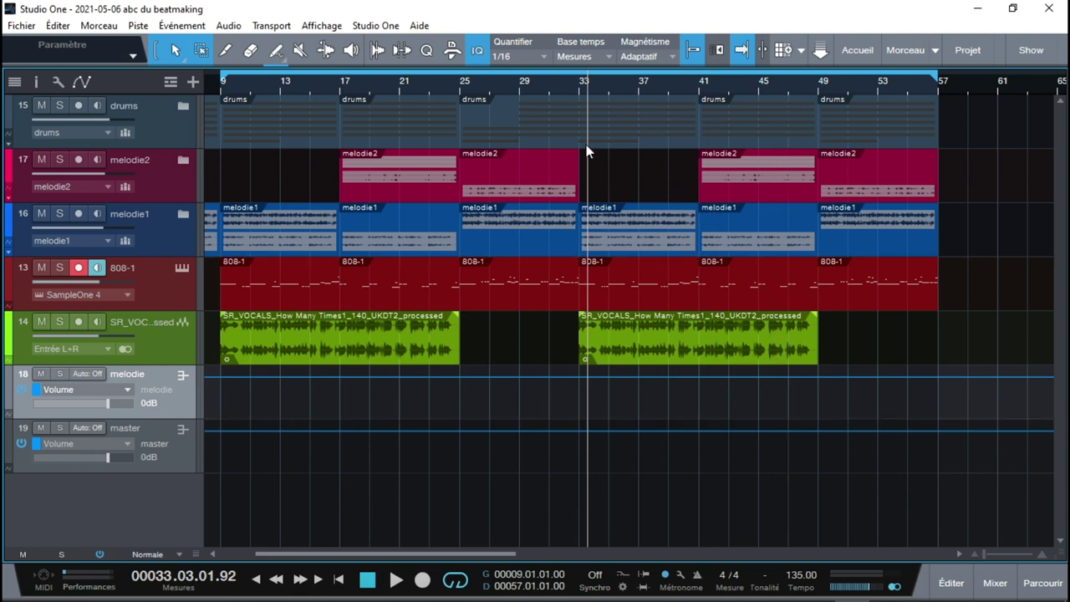
- In Studio One, move the loop start to bar 2 and play the song, checking the channel levels in the mixer
left_click_drag(215, 81, 209, 81)
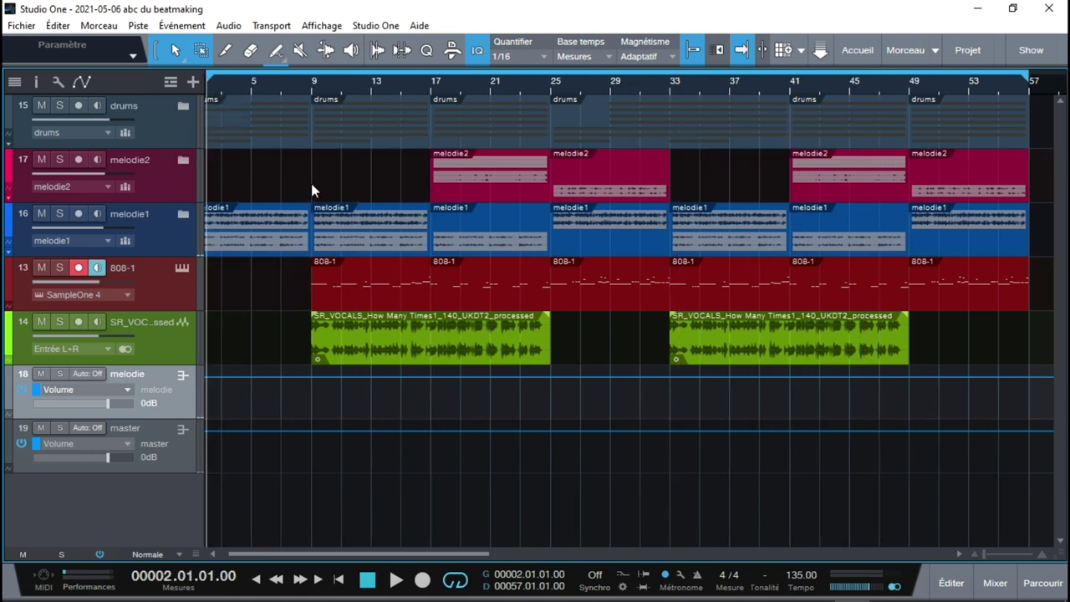
key("space")
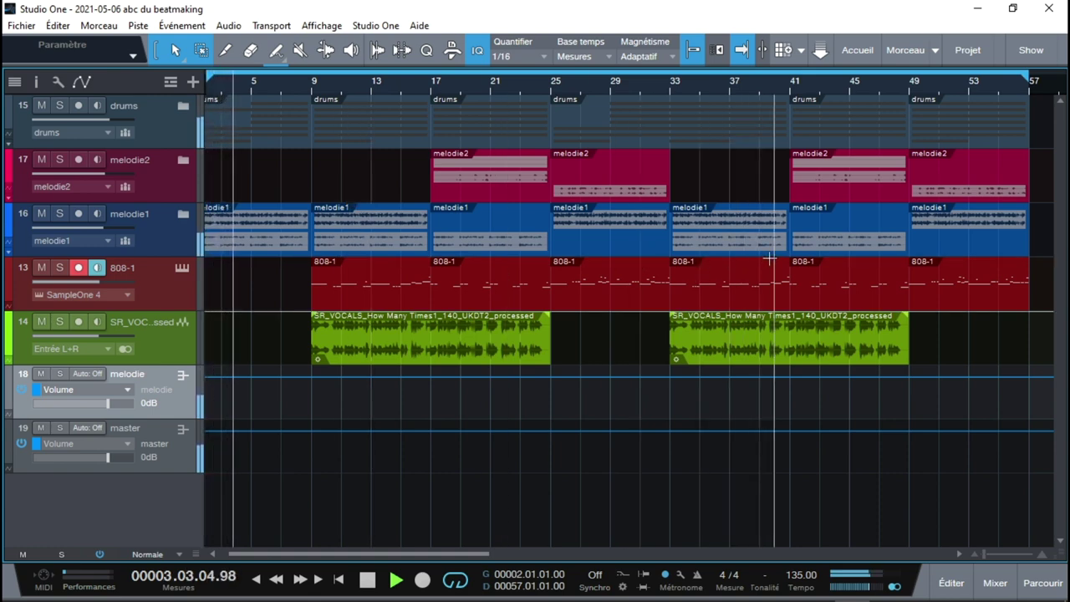
key("F3")
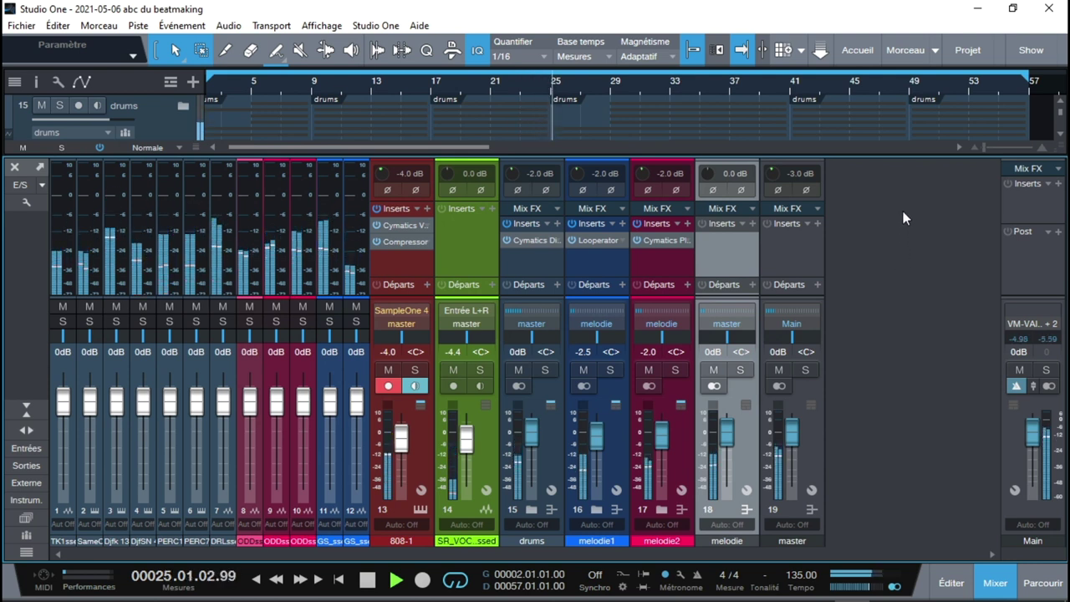
key("space")
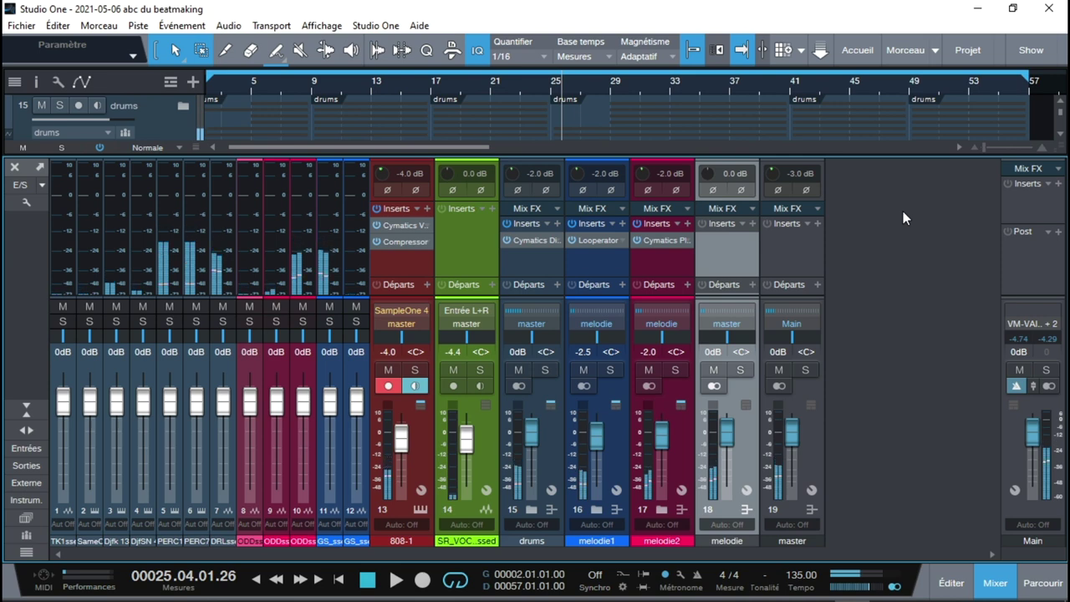
key("F3")
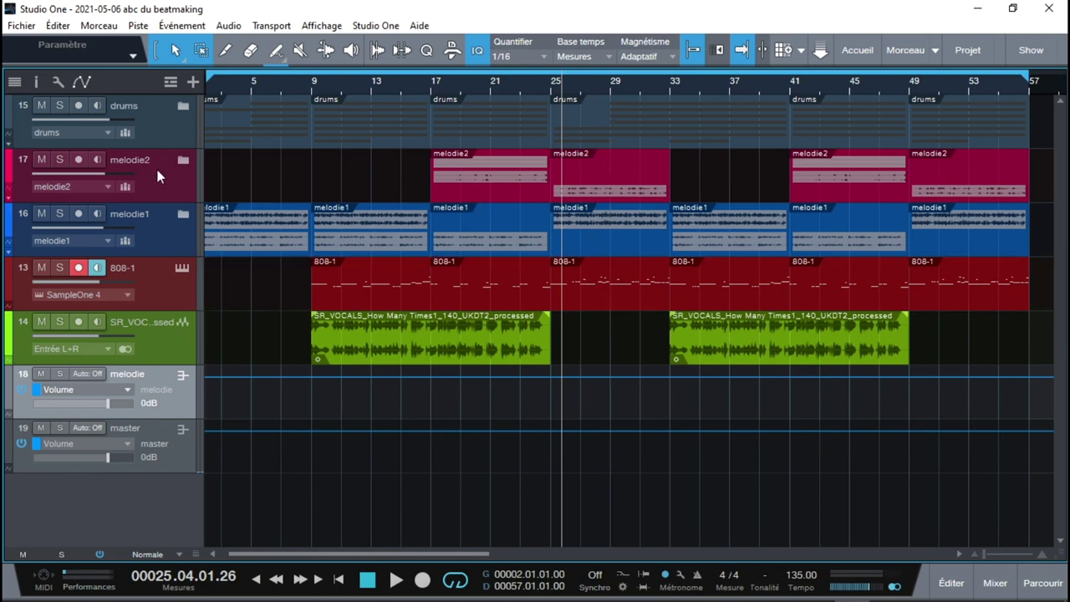
- Examine the tracks inside the drums, melodie2 and melodie1 folders, collapsing each folder again
left_click(181, 107)
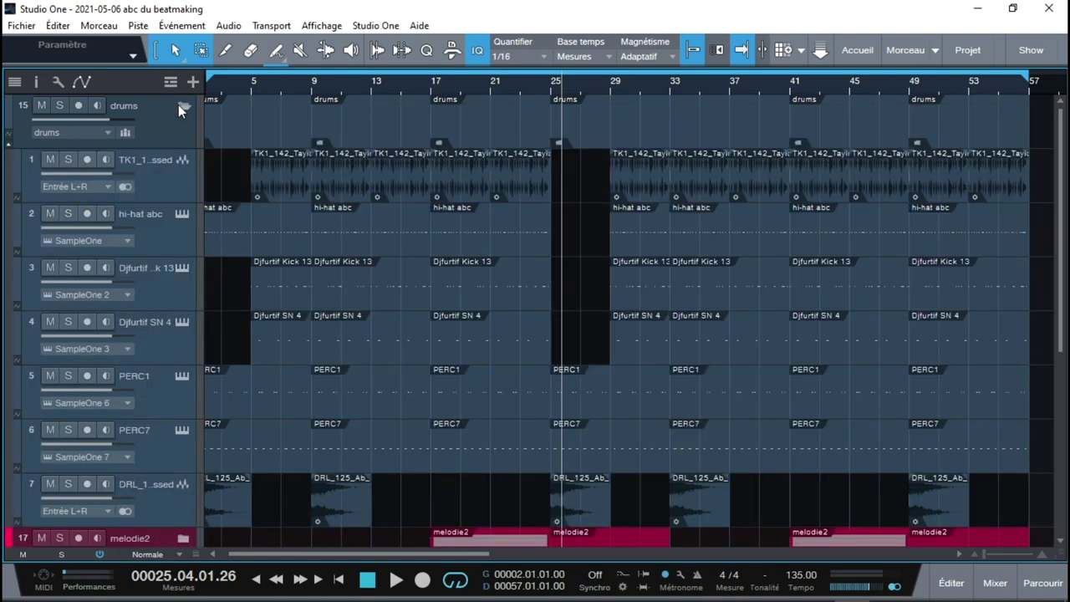
left_click(180, 106)
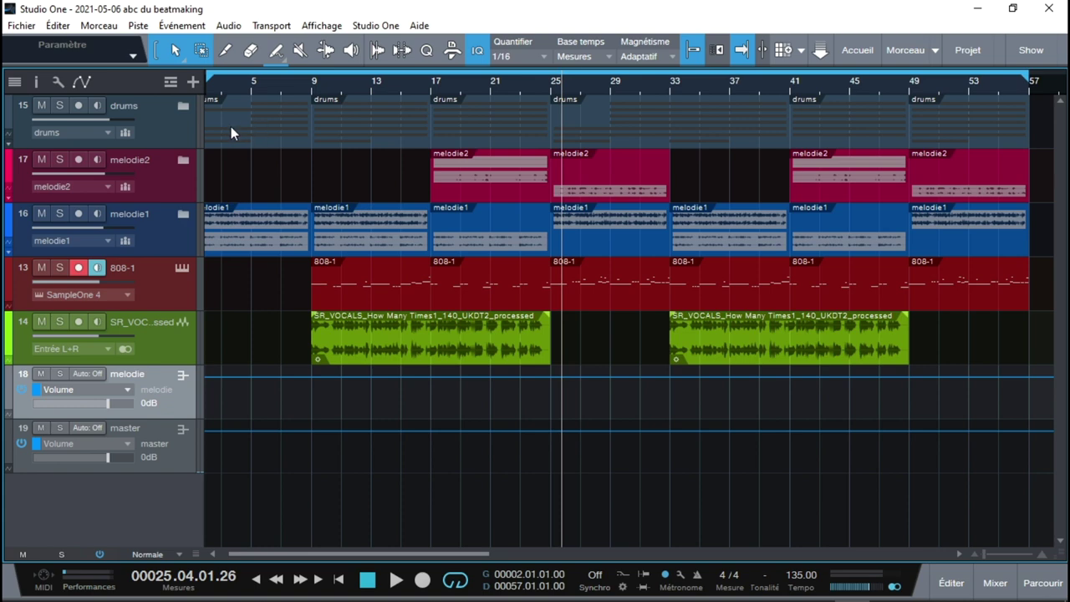
left_click(183, 159)
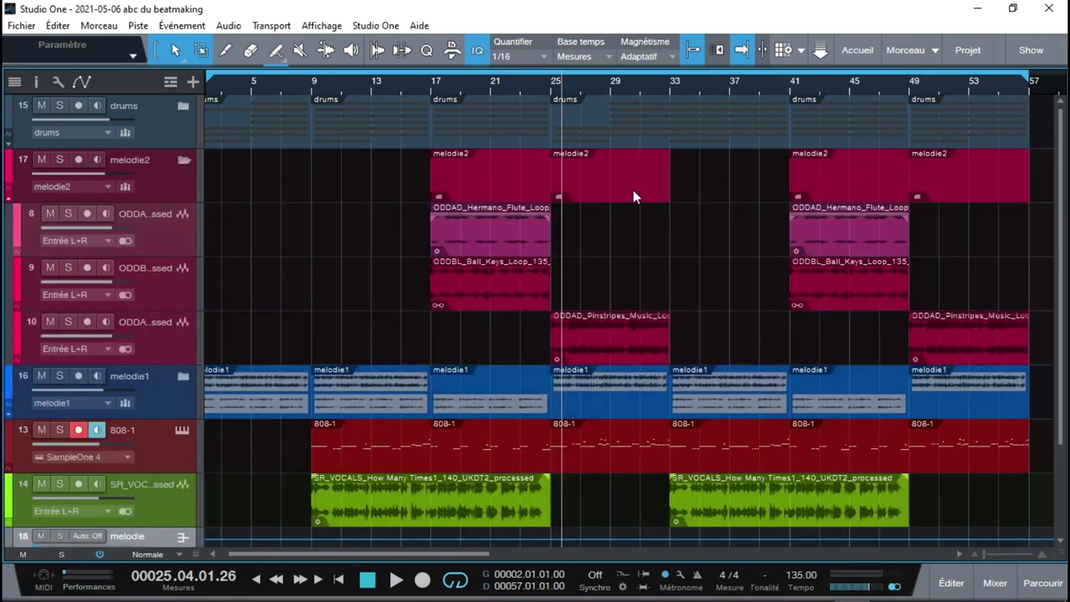
left_click(183, 159)
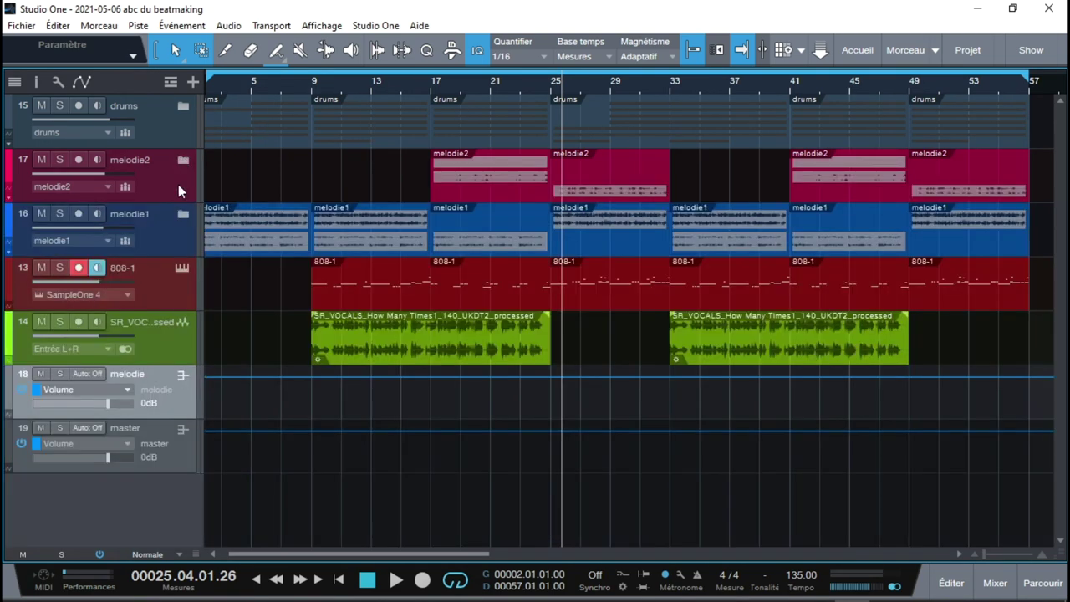
left_click(182, 216)
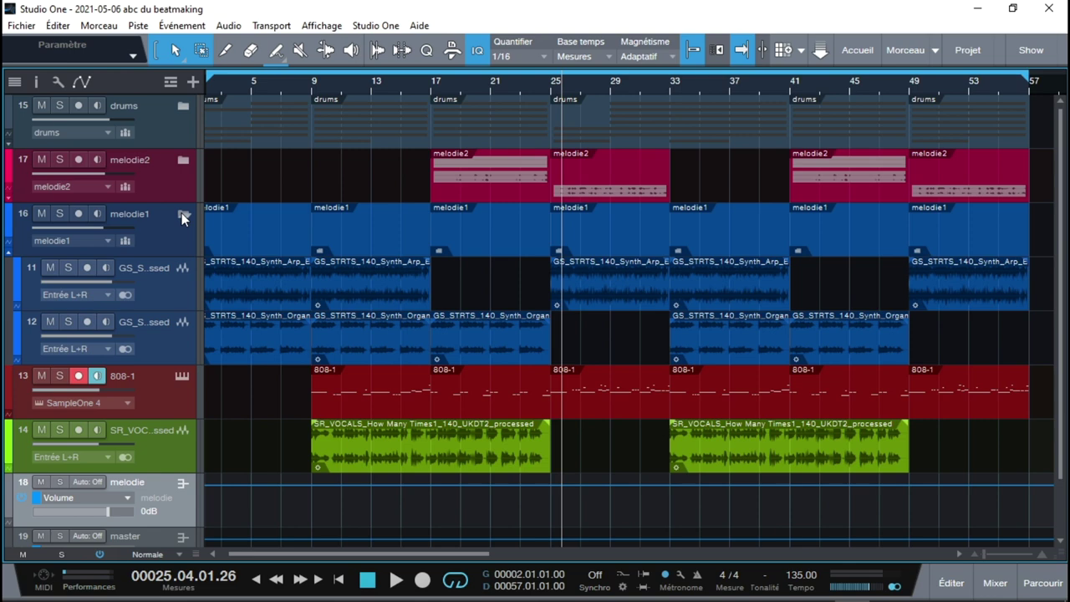
left_click(184, 214)
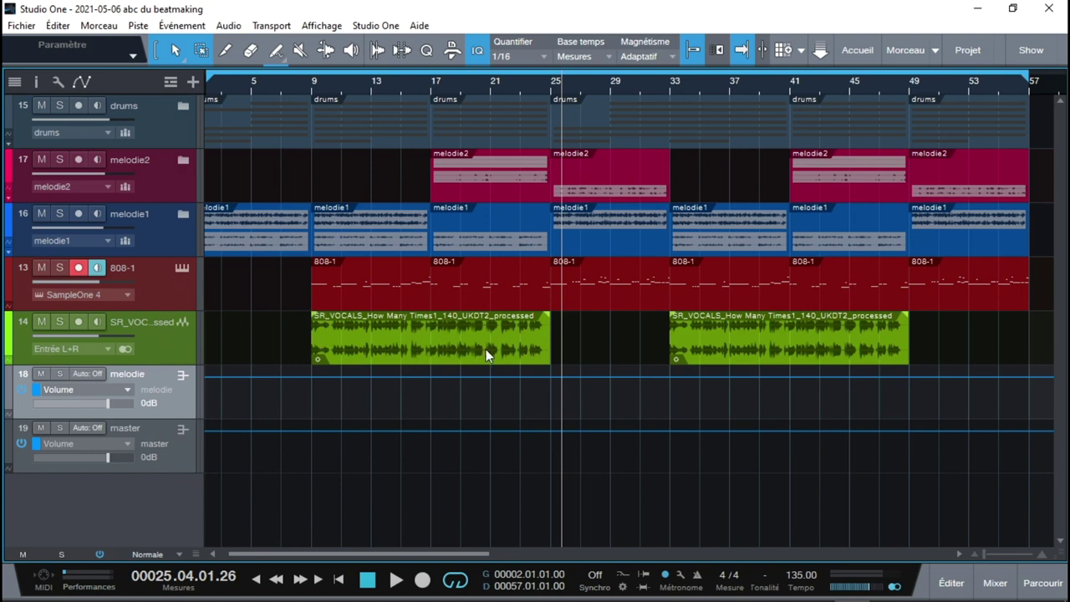
- In the mixer, briefly solo the melodie bus, and audition the drums bus on its own
key("F3")
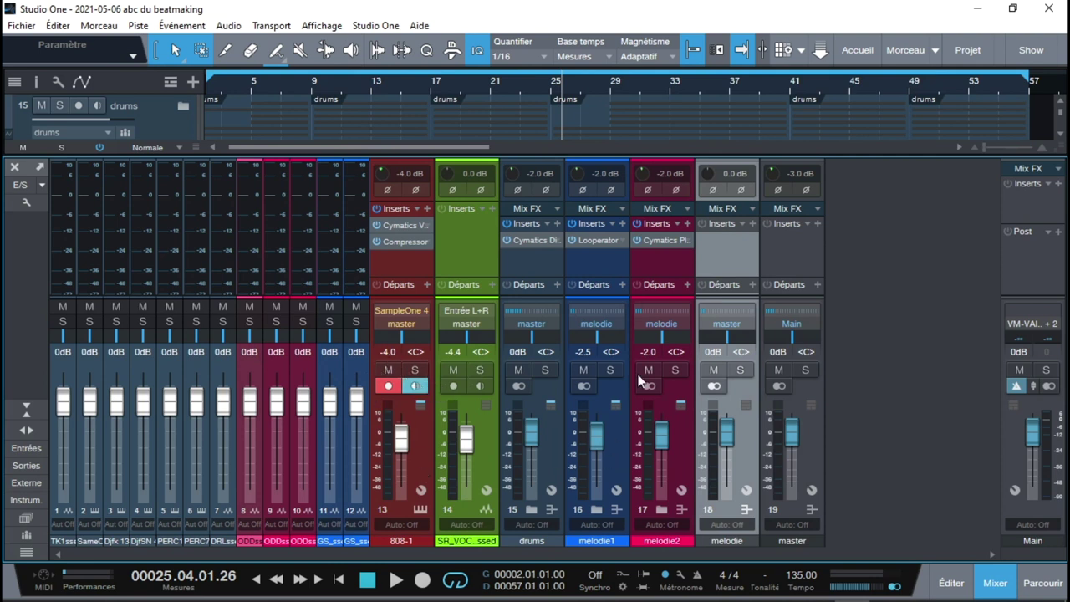
left_click(740, 373)
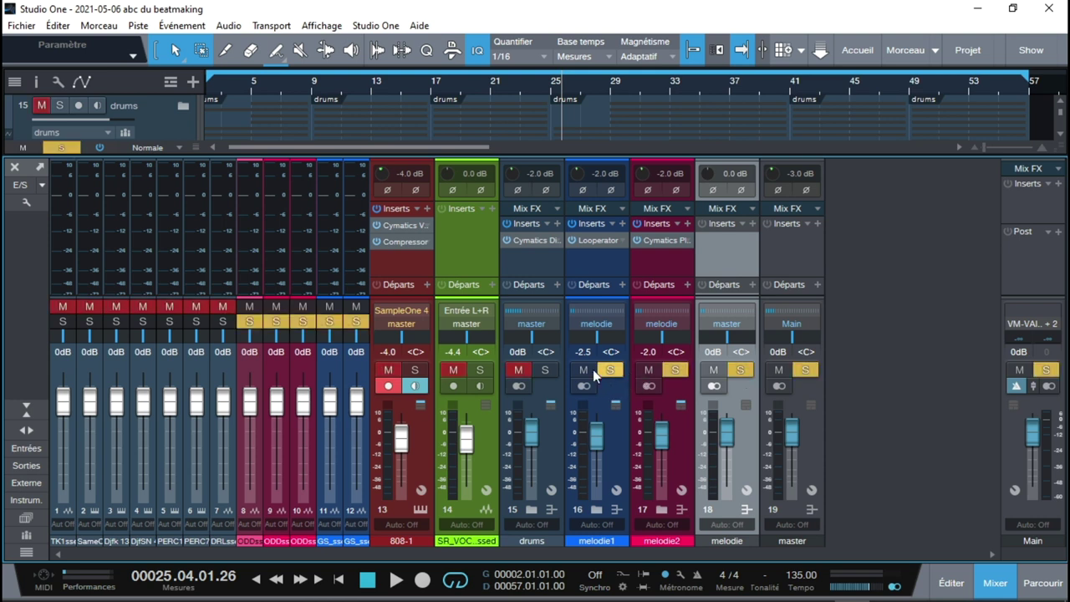
left_click(740, 374)
left_click(545, 371)
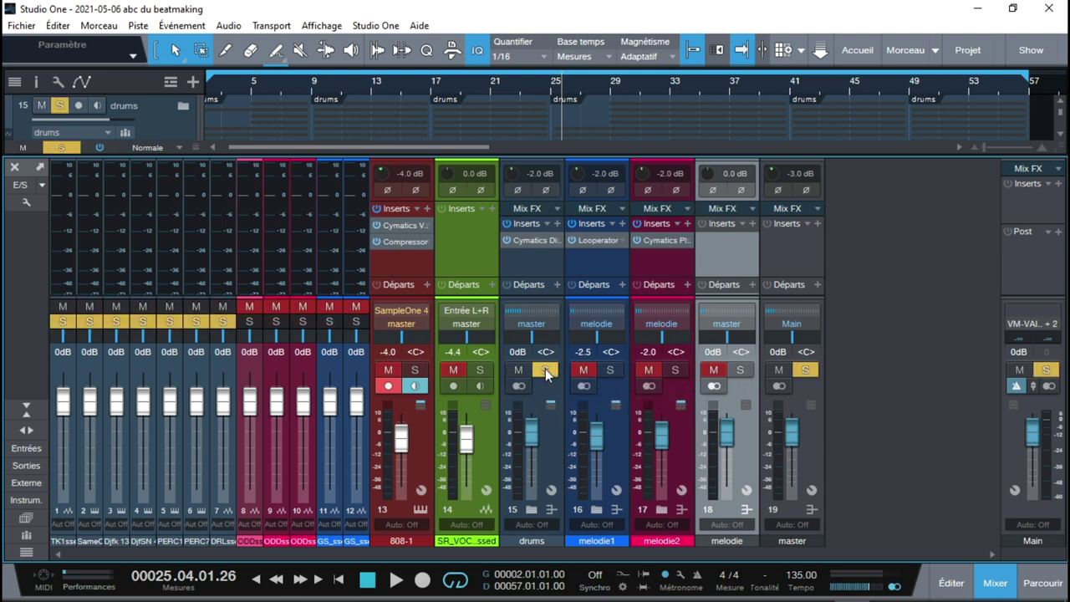
key("space")
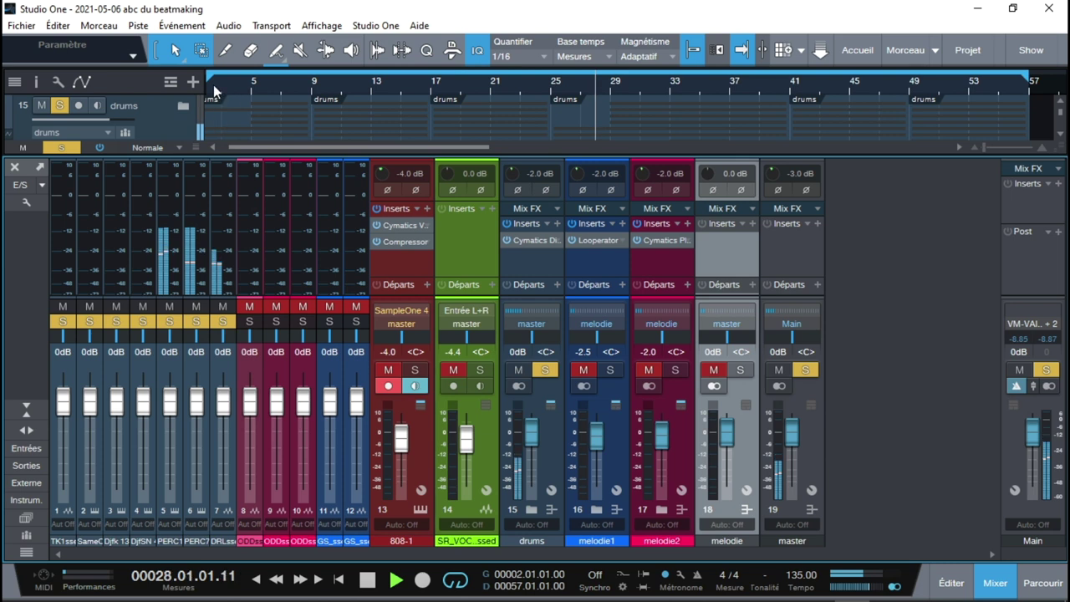
- Move the loop start to bar 9, add the 808-1, vocal and melodie channels to the solo, and stop playback
left_click(313, 80)
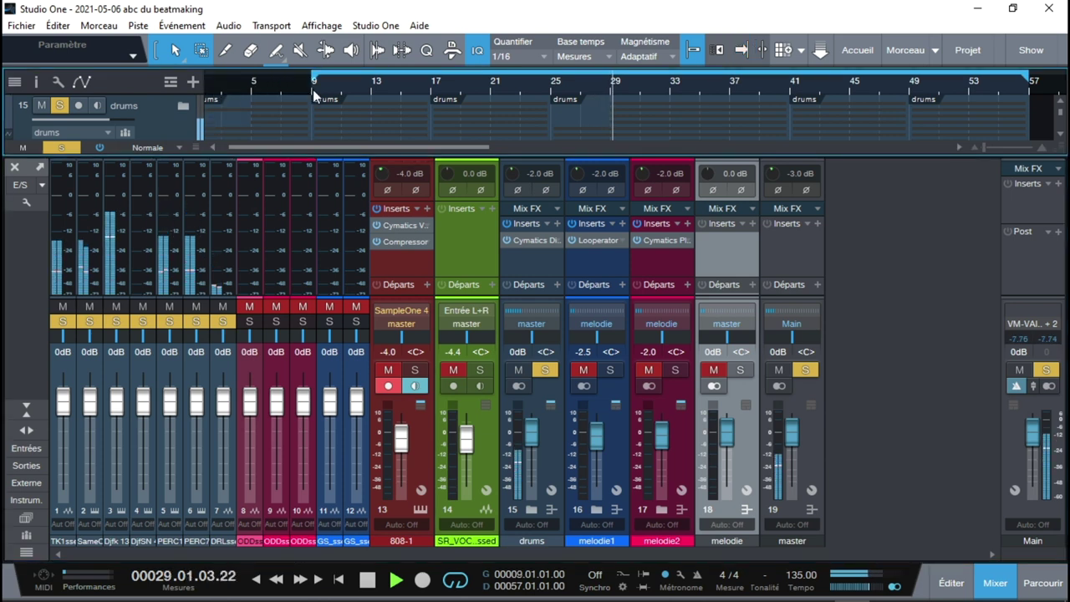
left_click(415, 370)
left_click(480, 370)
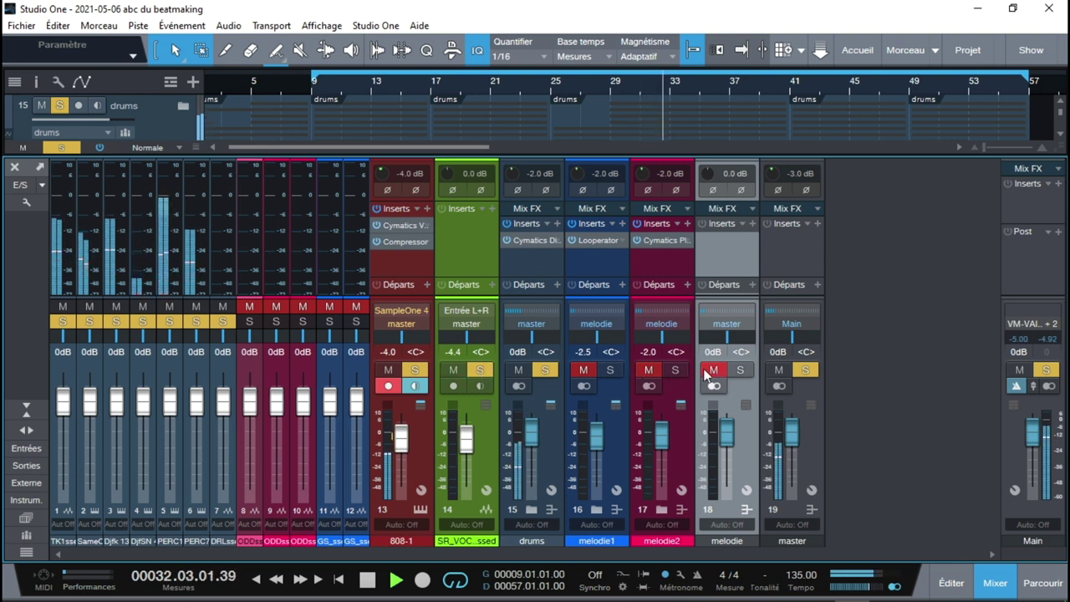
left_click(746, 370)
key("space")
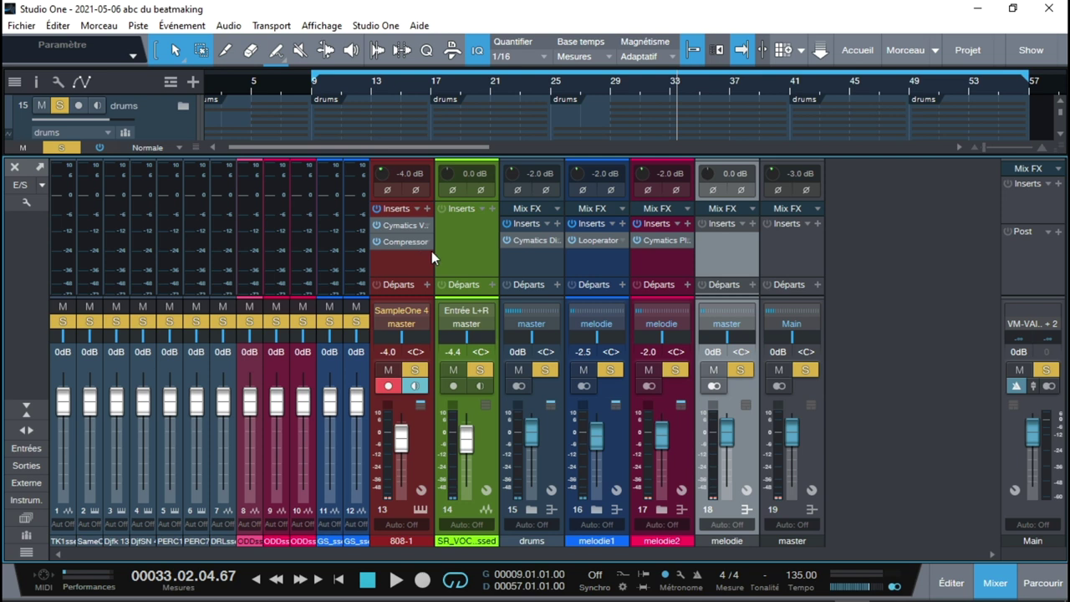
- Inspect the insert effects on the drums, melodie1 and melodie2 buses, including Looperator and Cymatics Pluto, and close their windows
left_click(534, 241)
left_click(564, 28)
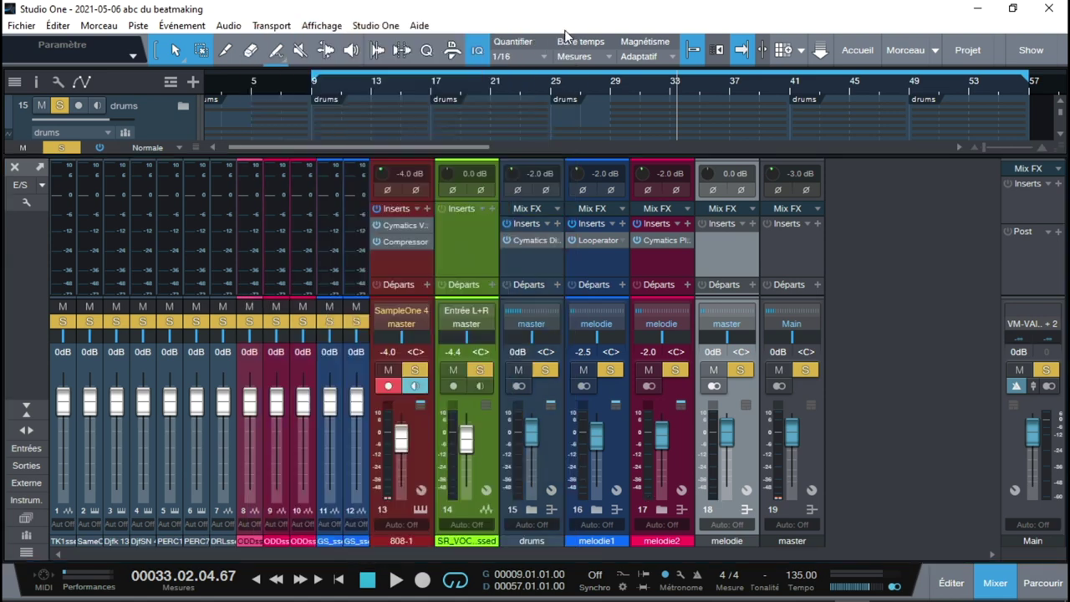
left_click(528, 242)
left_click(937, 33)
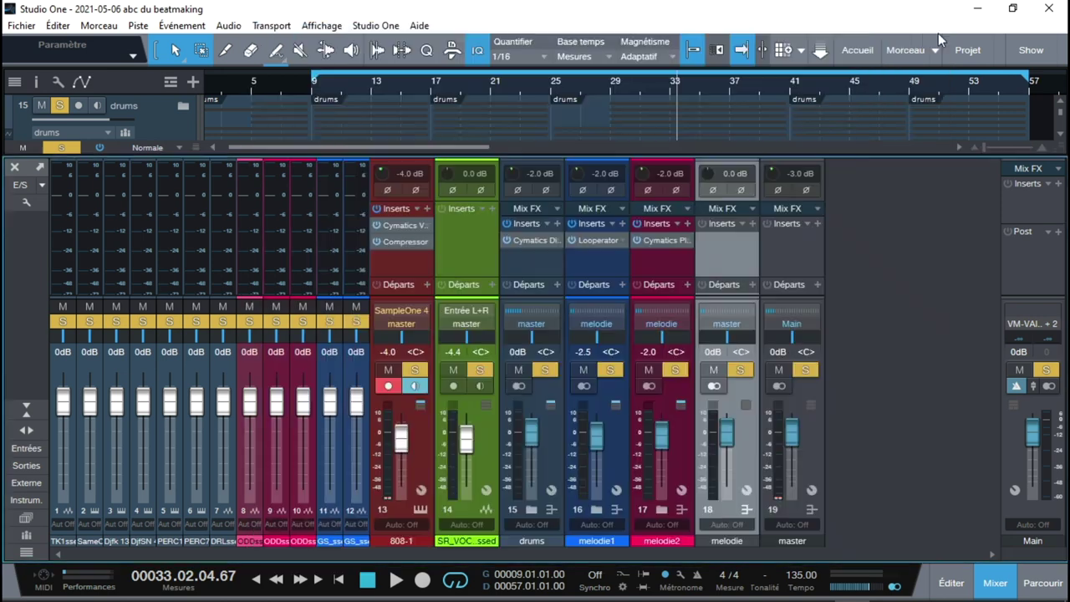
left_click(595, 240)
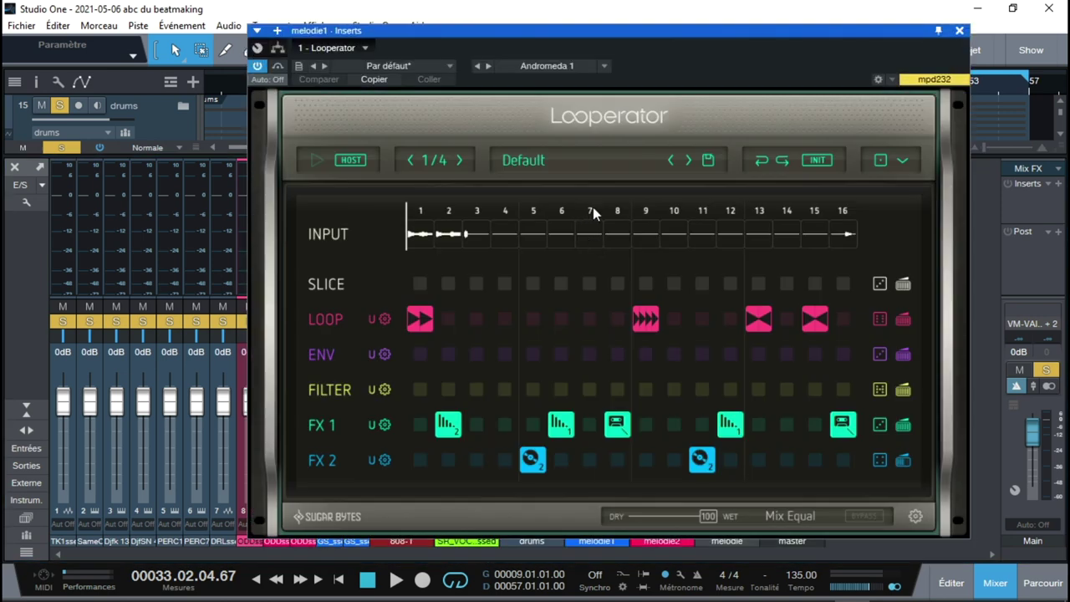
left_click(959, 31)
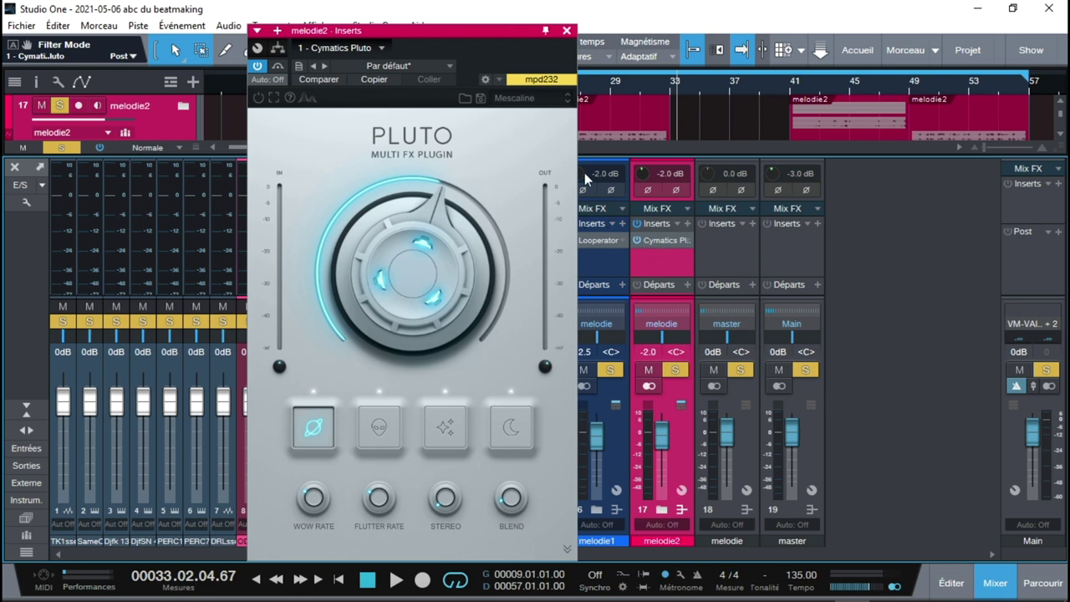
left_click(566, 31)
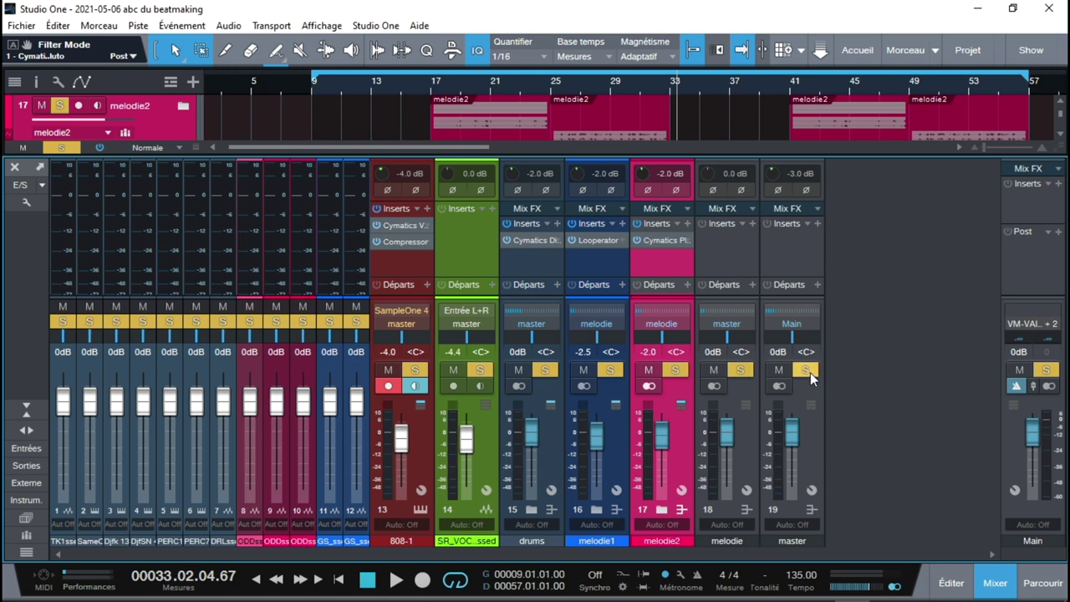
- Show the effects browser with the sonible plug-ins and clear the solo on all channels
left_click(1036, 583)
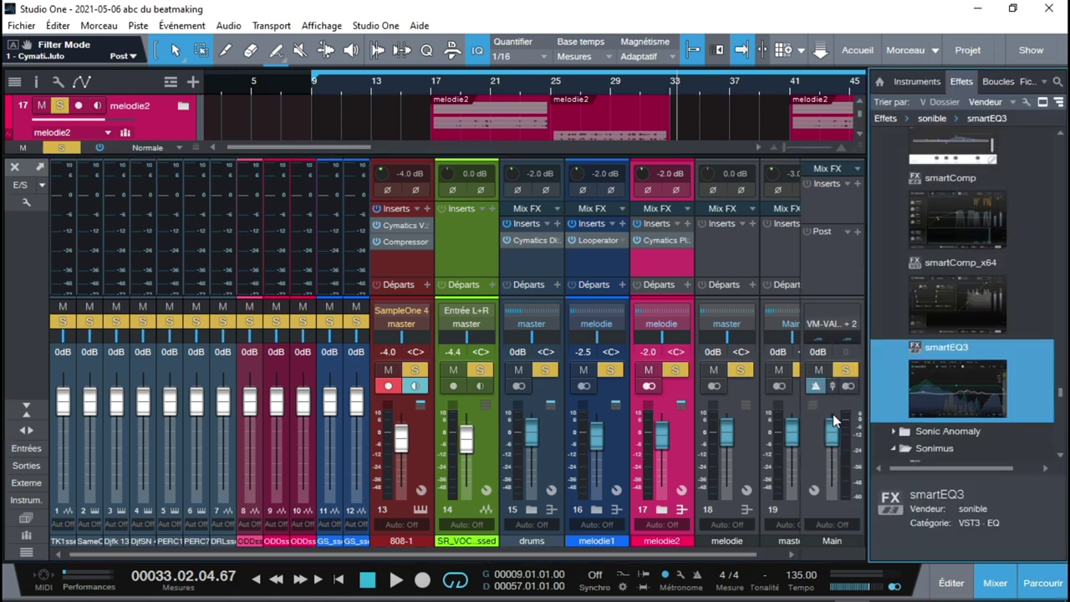
left_click(845, 370)
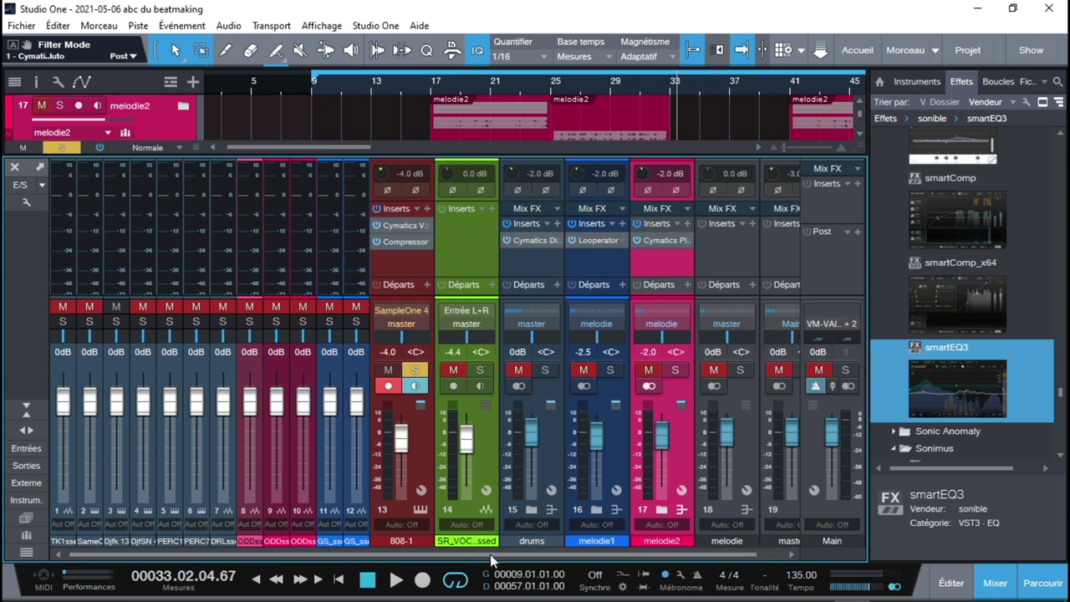
scroll(490, 554, "right", 1)
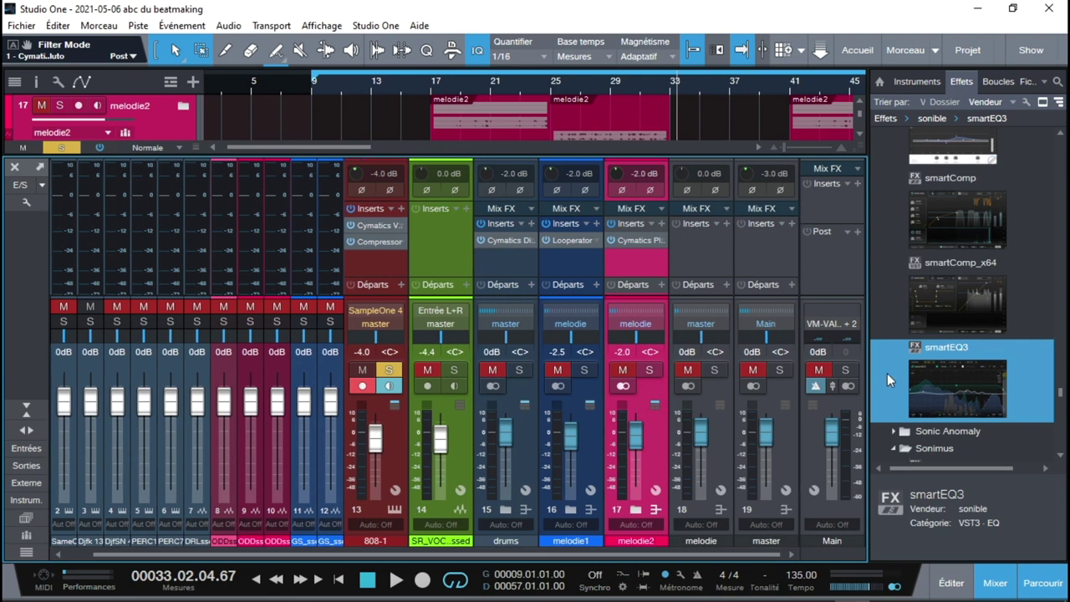
left_click(62, 148)
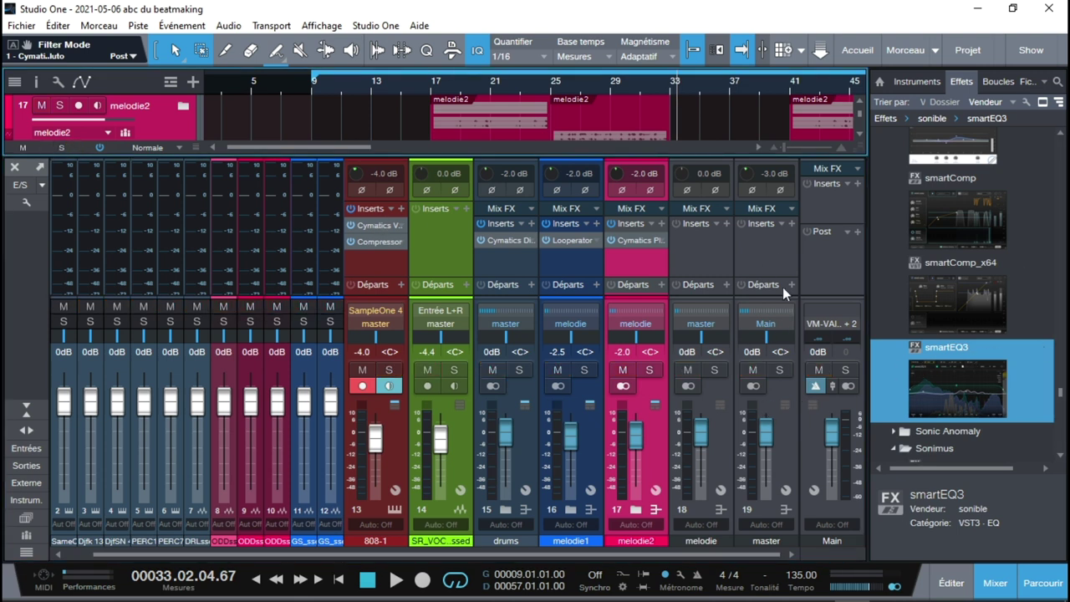
- Insert the smartEQ3 effect on the master bus and on the melodie bus
left_click_drag(935, 384, 755, 249)
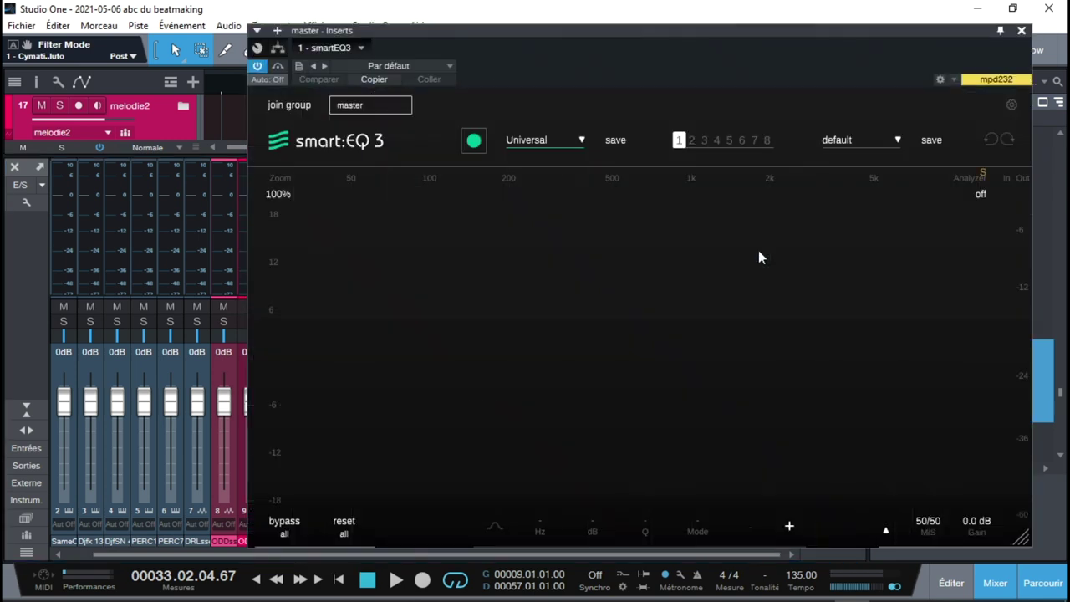
left_click(1021, 31)
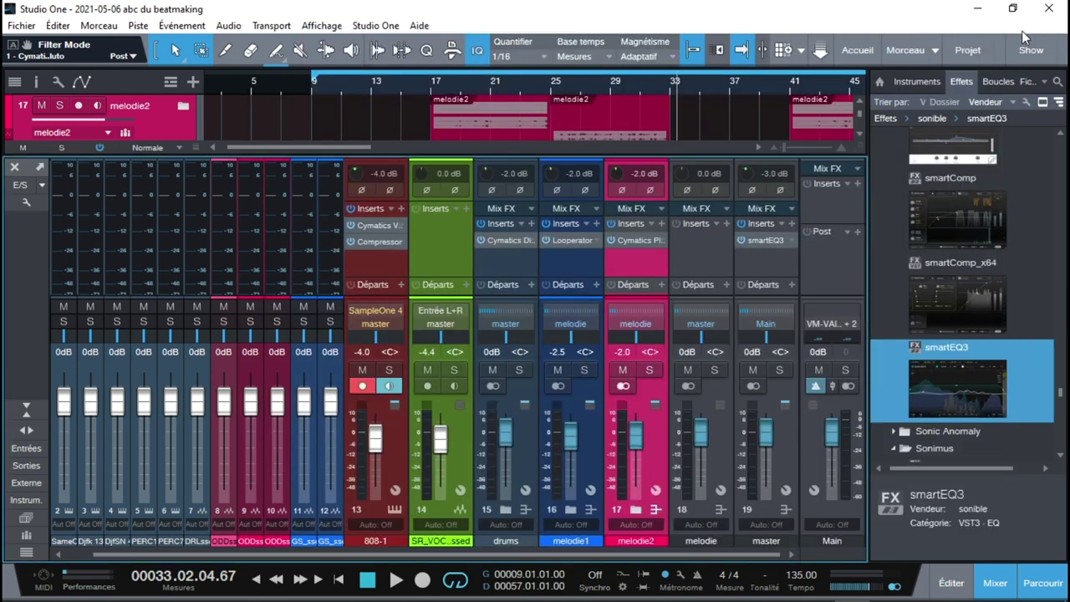
left_click_drag(974, 394, 700, 237)
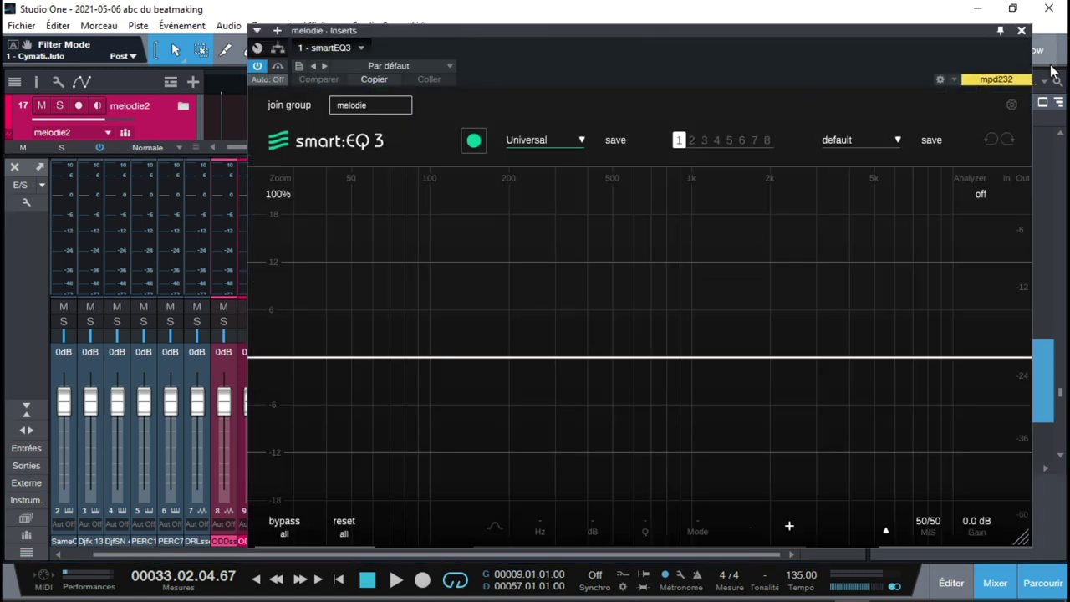
- Insert the smartEQ3 effect on the drums bus, the SR_VOCALS channel and the 808-1 channel, closing each plug-in window
left_click(1021, 31)
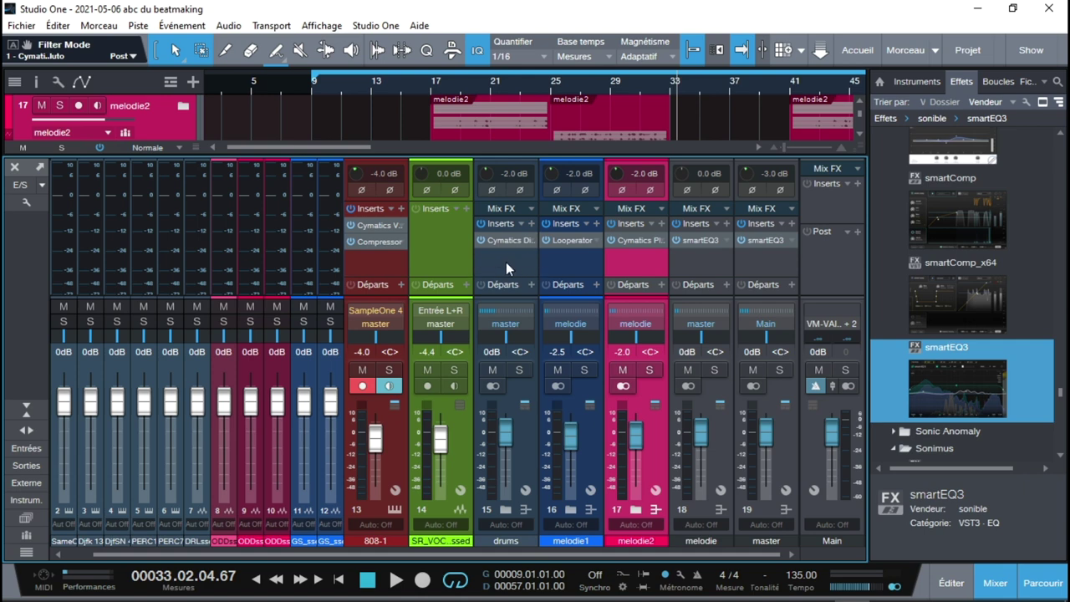
left_click_drag(938, 385, 494, 257)
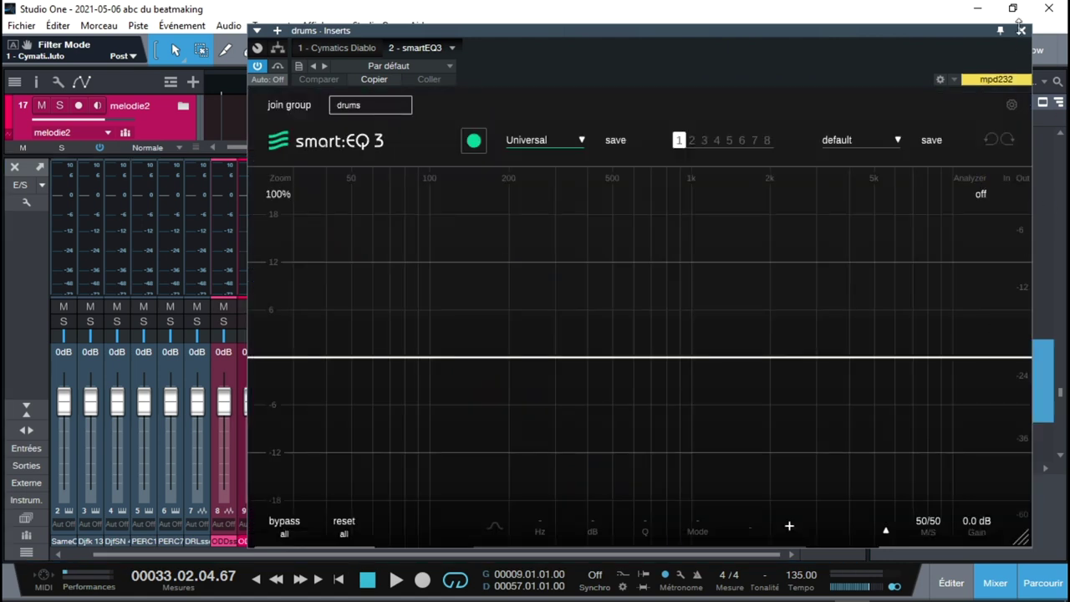
left_click(1020, 32)
left_click_drag(967, 388, 440, 233)
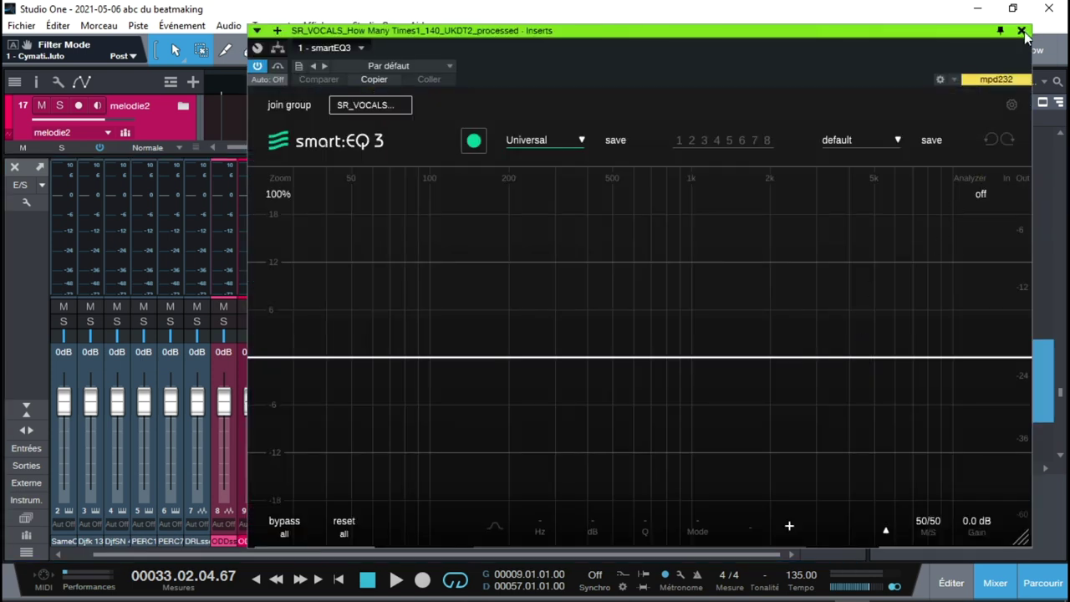
left_click(1020, 32)
left_click_drag(964, 409, 361, 257)
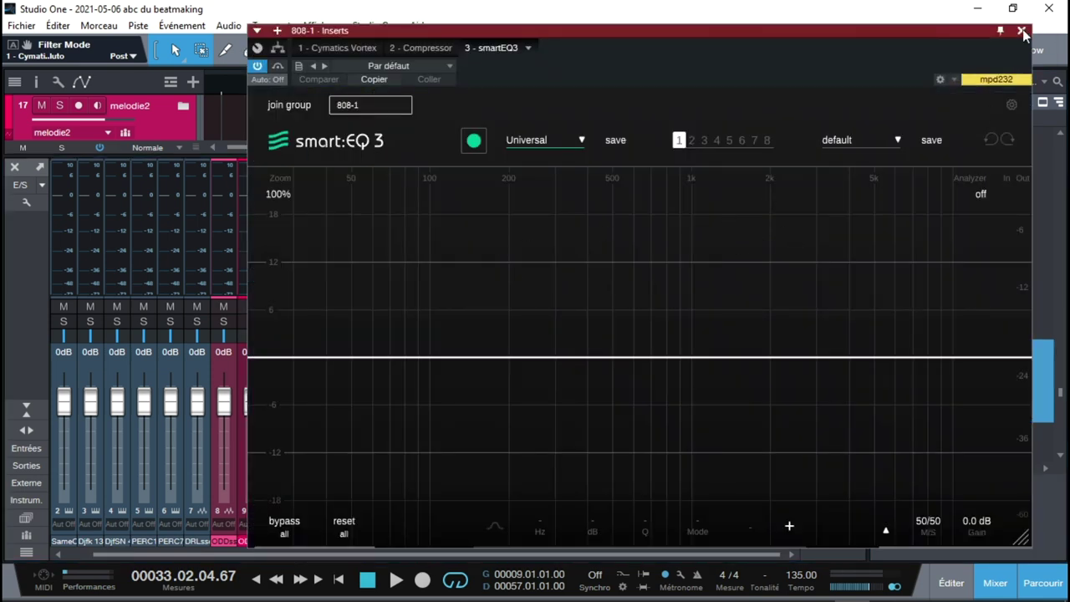
left_click(1021, 31)
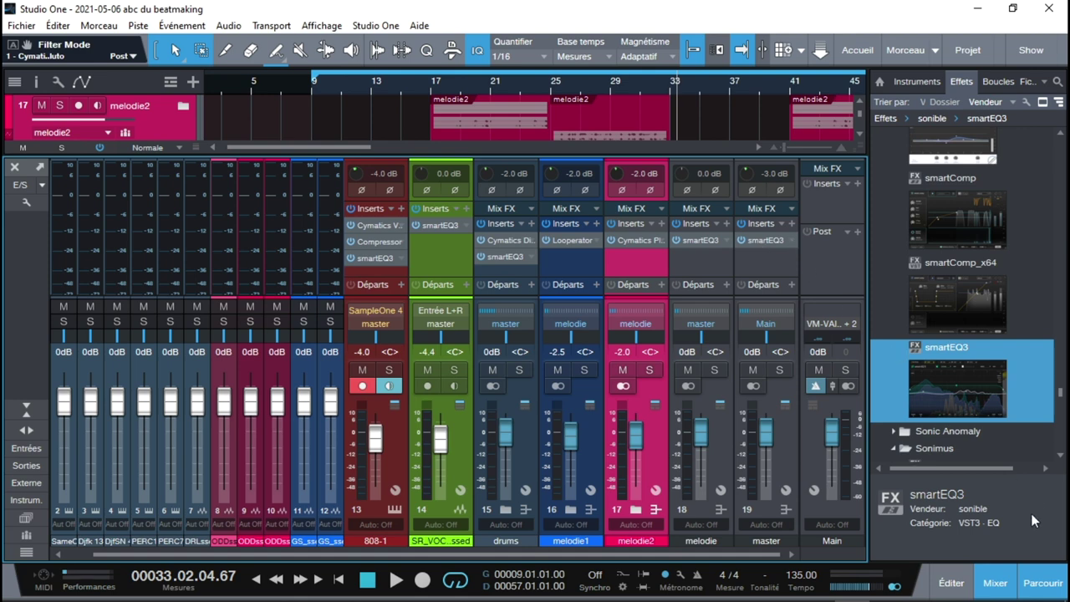
- Hide the effects browser, keep the mixer shown, and open smartEQ3 on the master bus
left_click(996, 583)
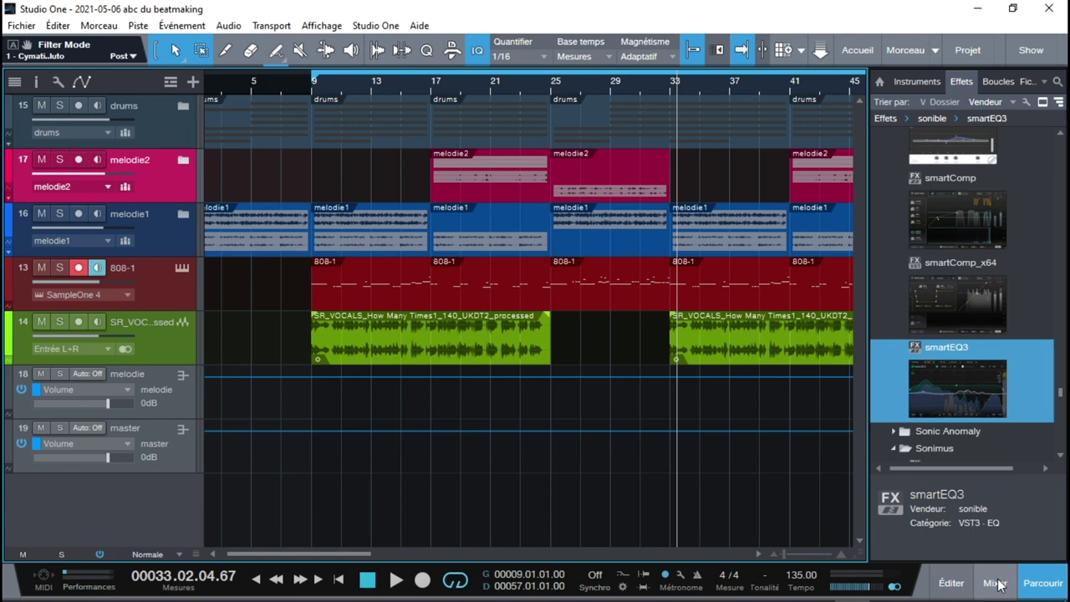
key("F5")
left_click(990, 583)
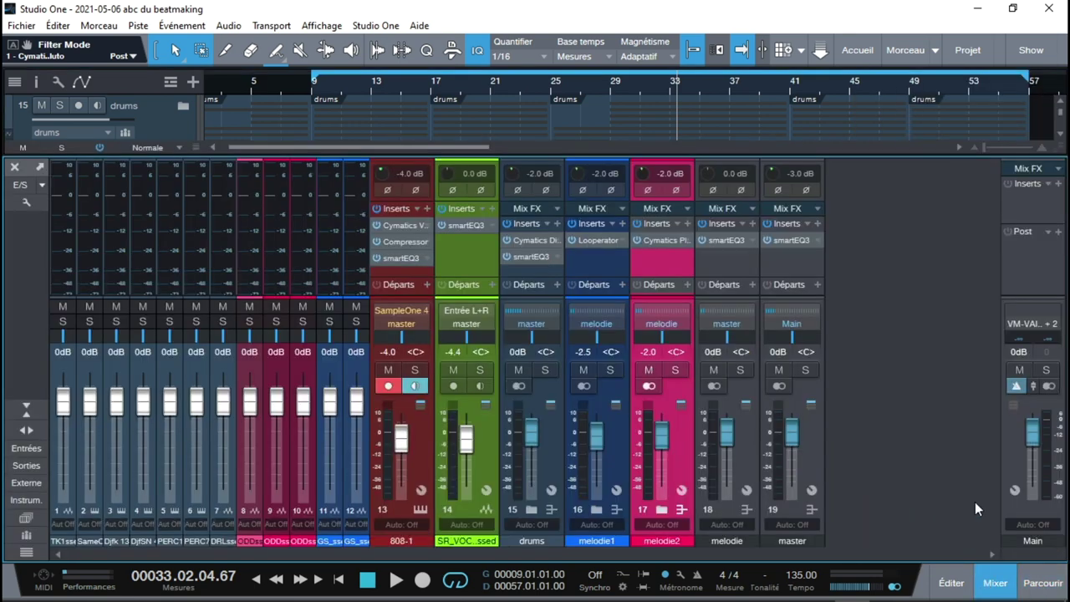
left_click(792, 243)
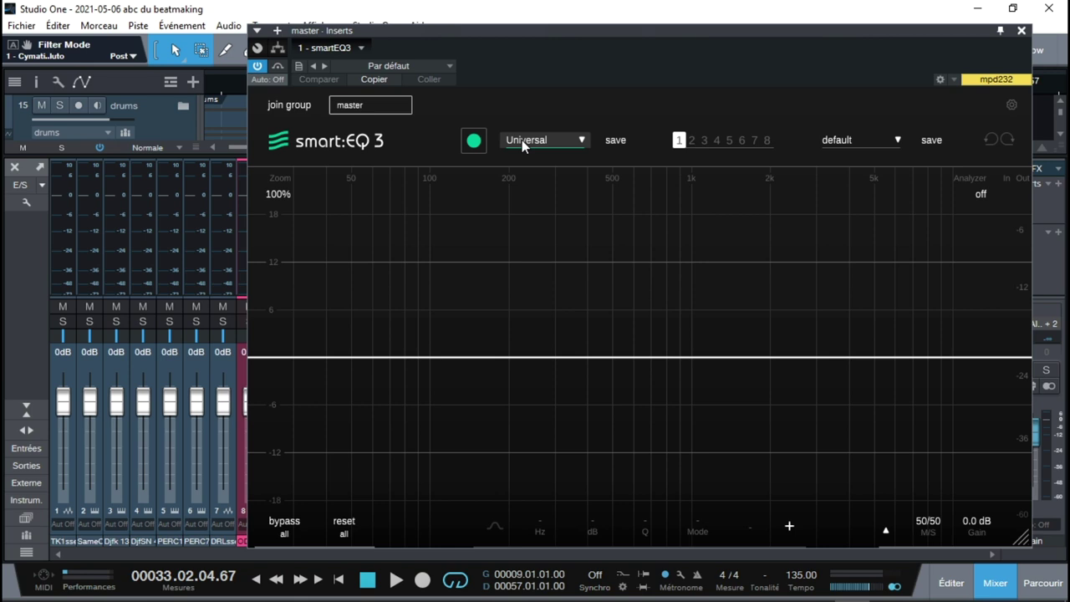
- Review the list of available profiles in the master bus's smartEQ3 without choosing one
left_click(581, 140)
mouse_move(558, 245)
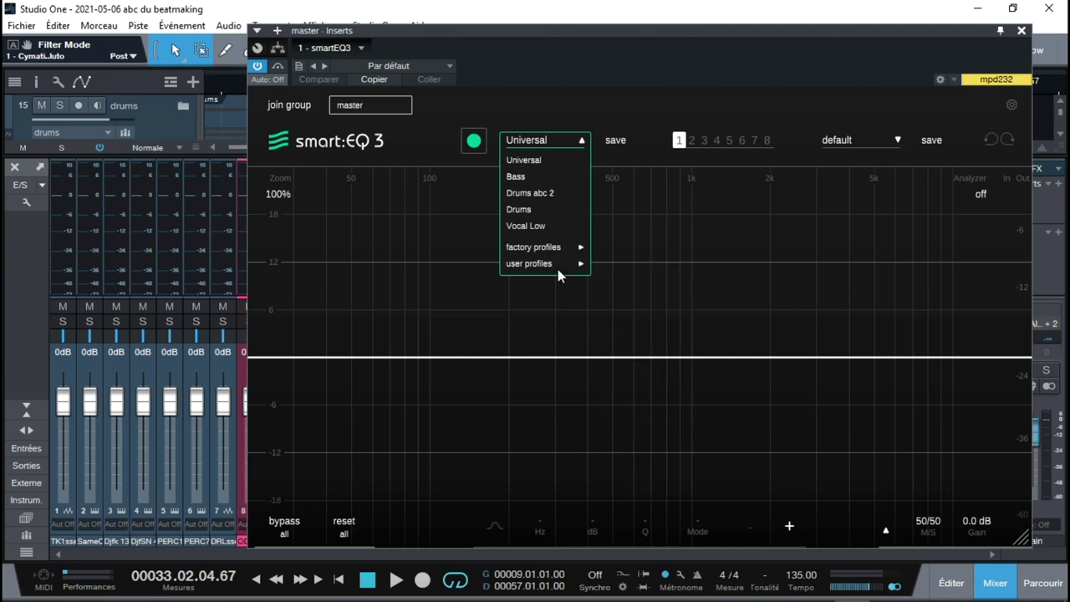
left_click(442, 230)
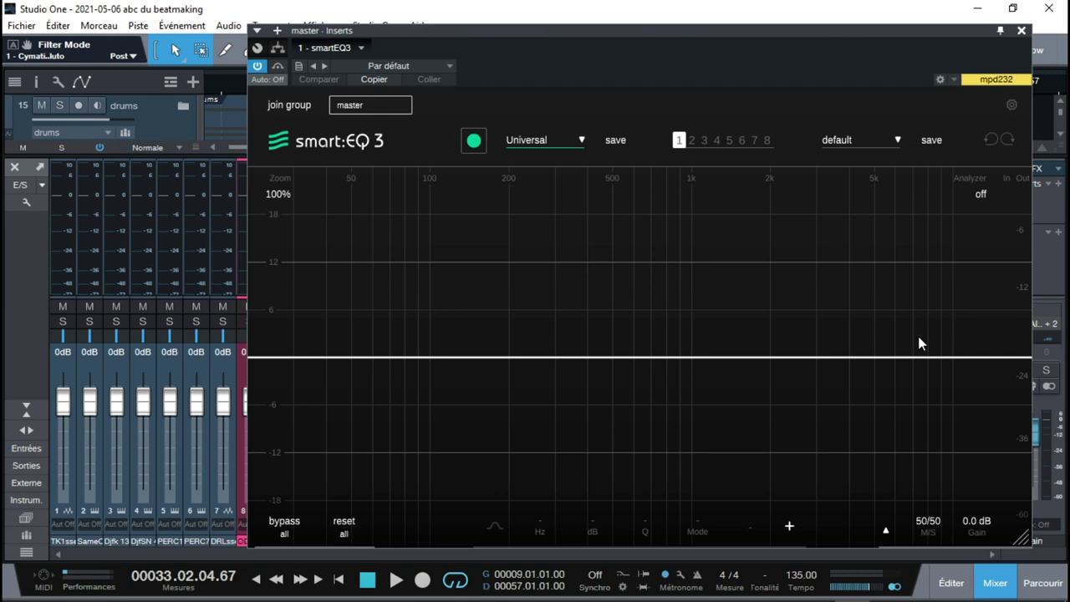
- Create a new smartEQ3 group named master from the master bus instance
left_click(299, 109)
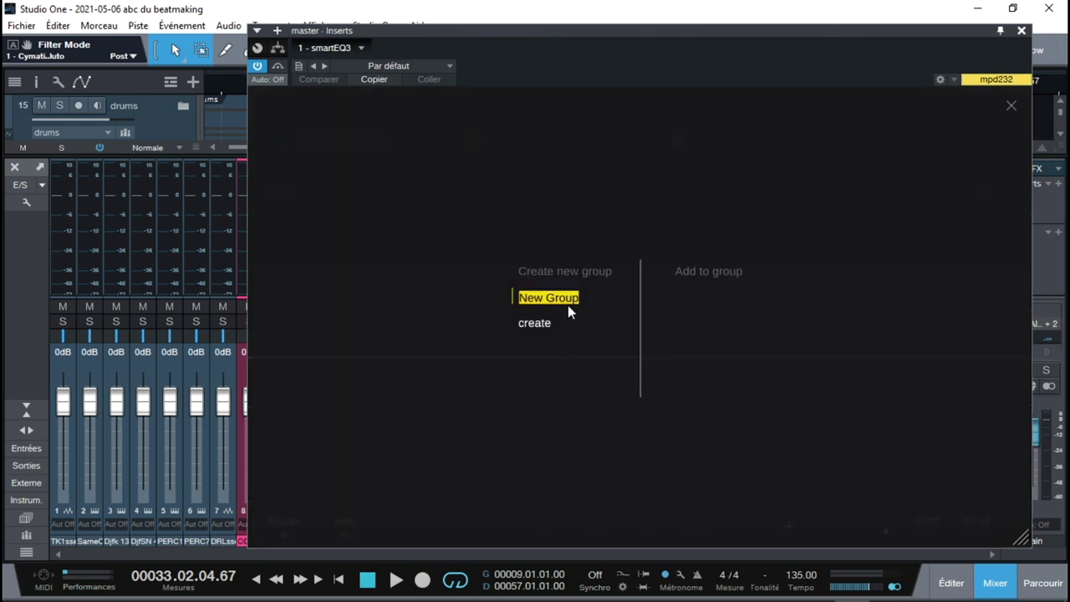
type("master")
key("Return")
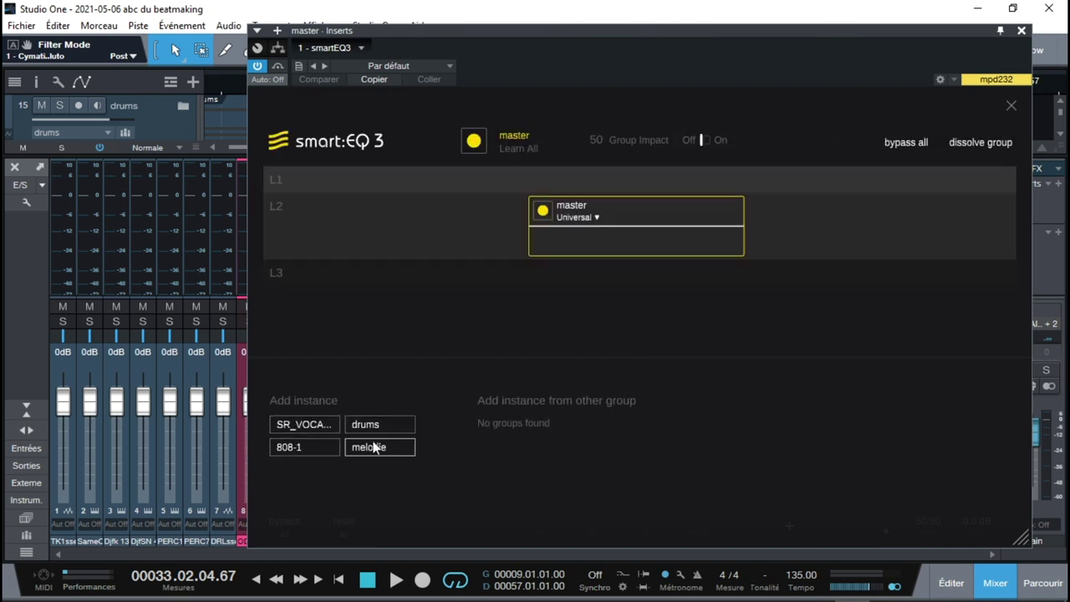
left_click_drag(982, 37, 959, 521)
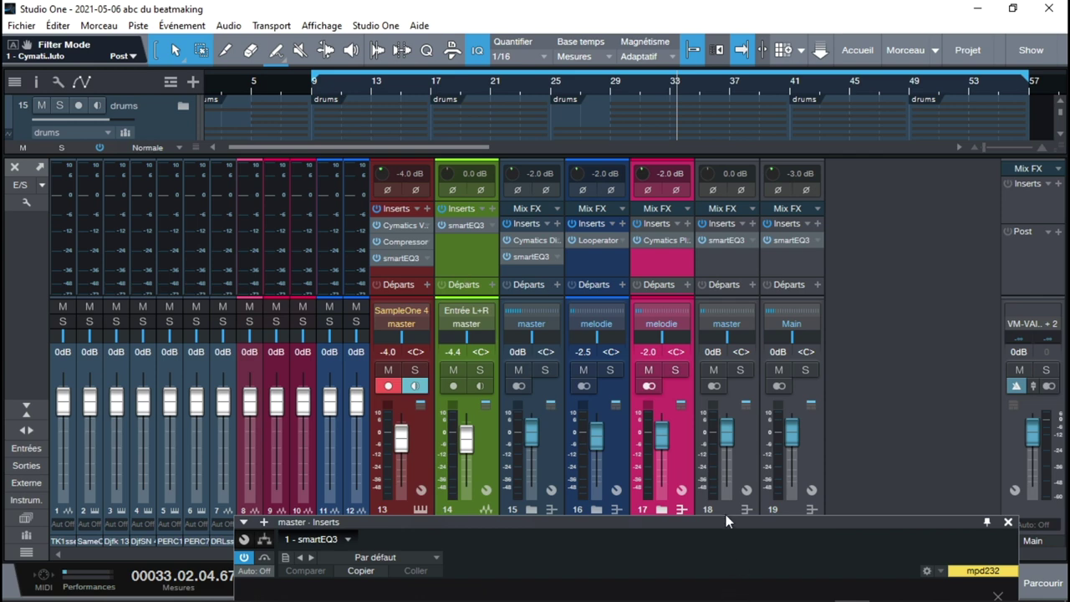
left_click_drag(721, 518, 689, 54)
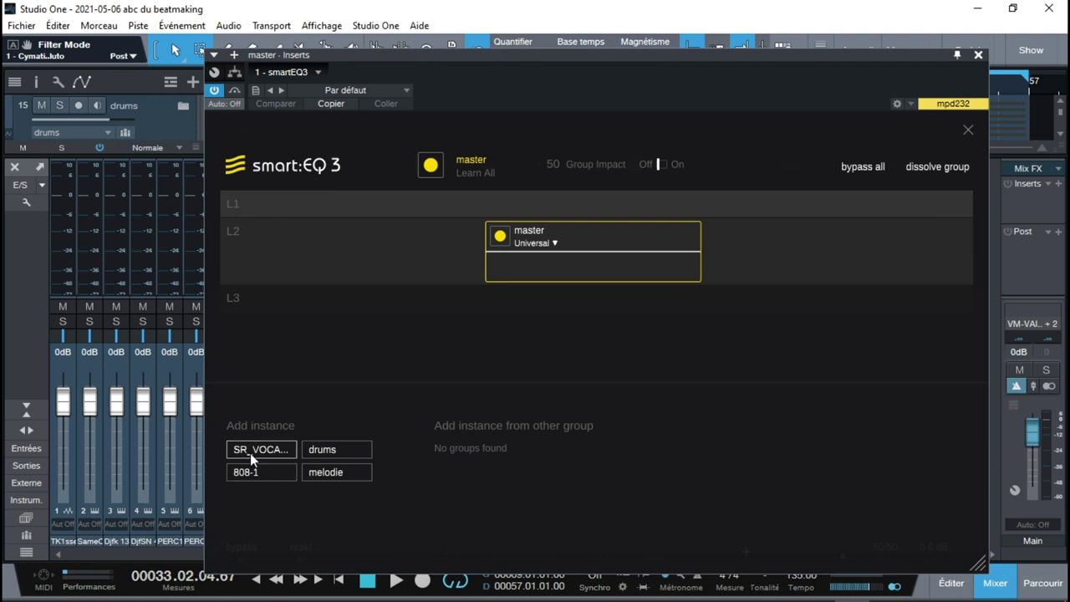
- Add the SR_VOCALS instance to the group, placing master on layer L1 and the vocal on layer L2
left_click_drag(250, 452, 583, 297)
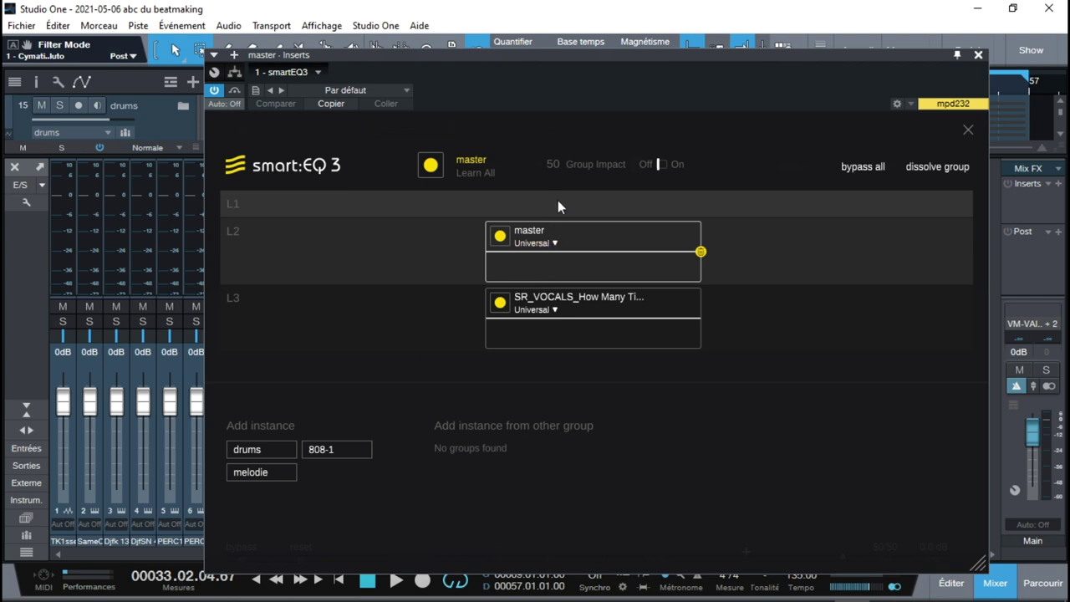
left_click_drag(566, 223, 574, 193)
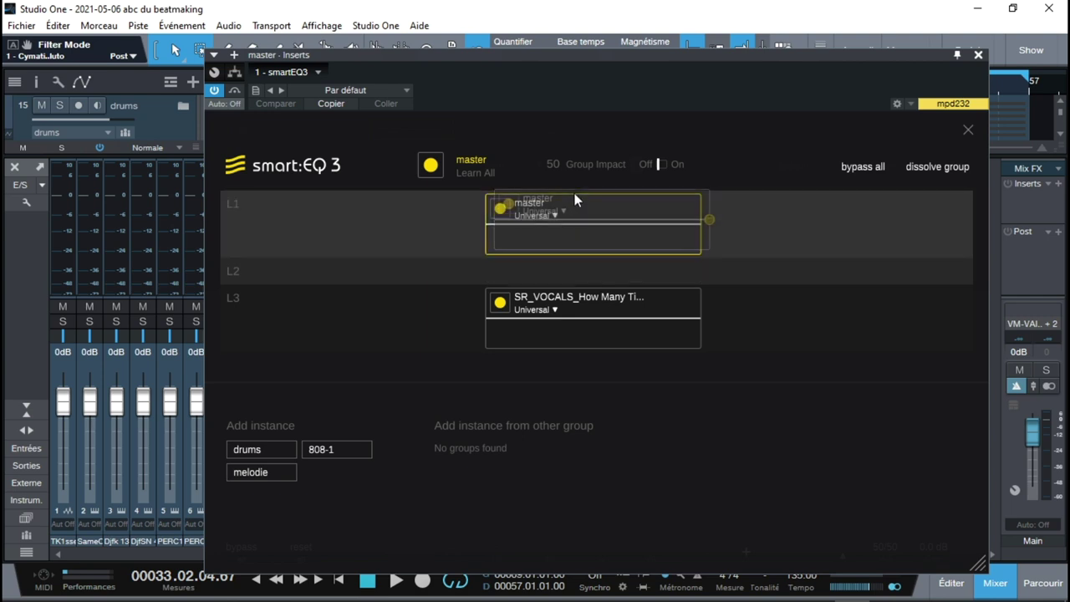
mouse_move(539, 306)
left_mouse_down()
mouse_move(540, 274)
mouse_move(539, 285)
left_mouse_up()
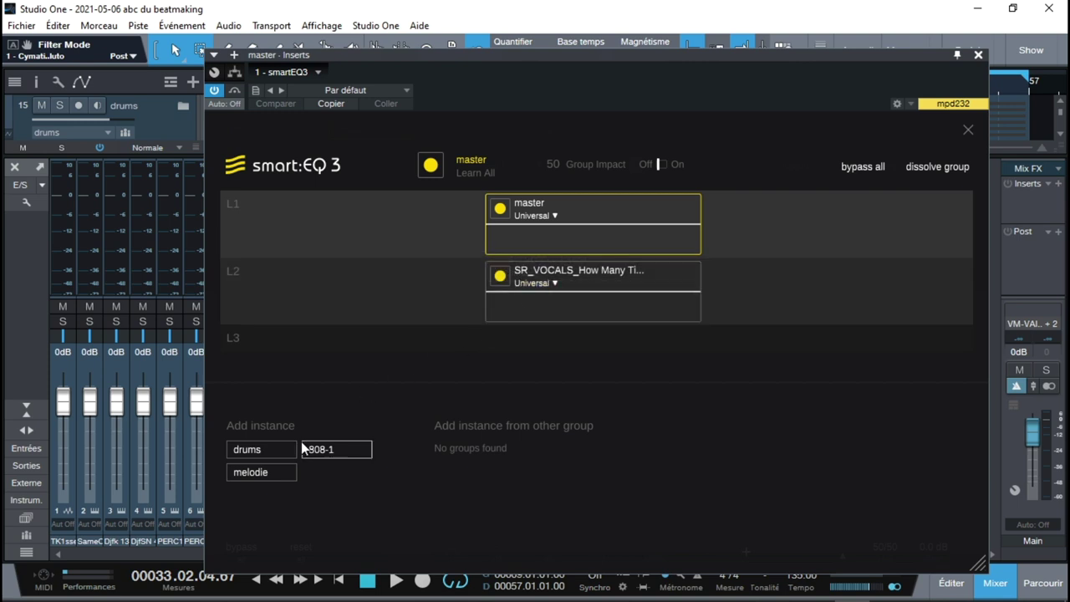
- Add the drums and 808-1 instances to layer L3 and the melodie instance to layer L2 of the group
left_click_drag(268, 451, 415, 341)
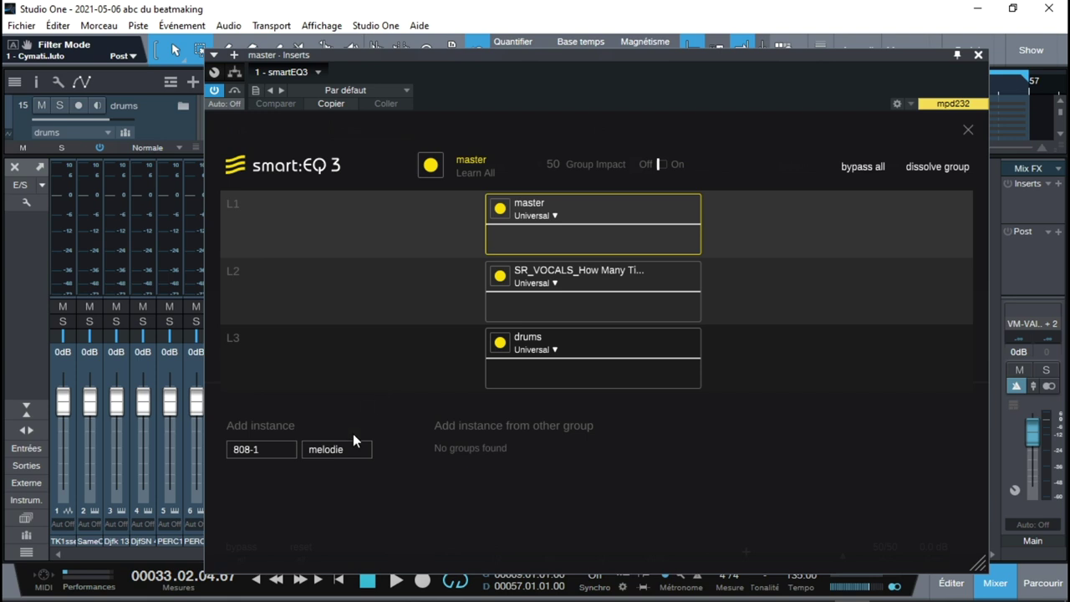
left_click_drag(263, 449, 756, 359)
left_click_drag(275, 447, 751, 295)
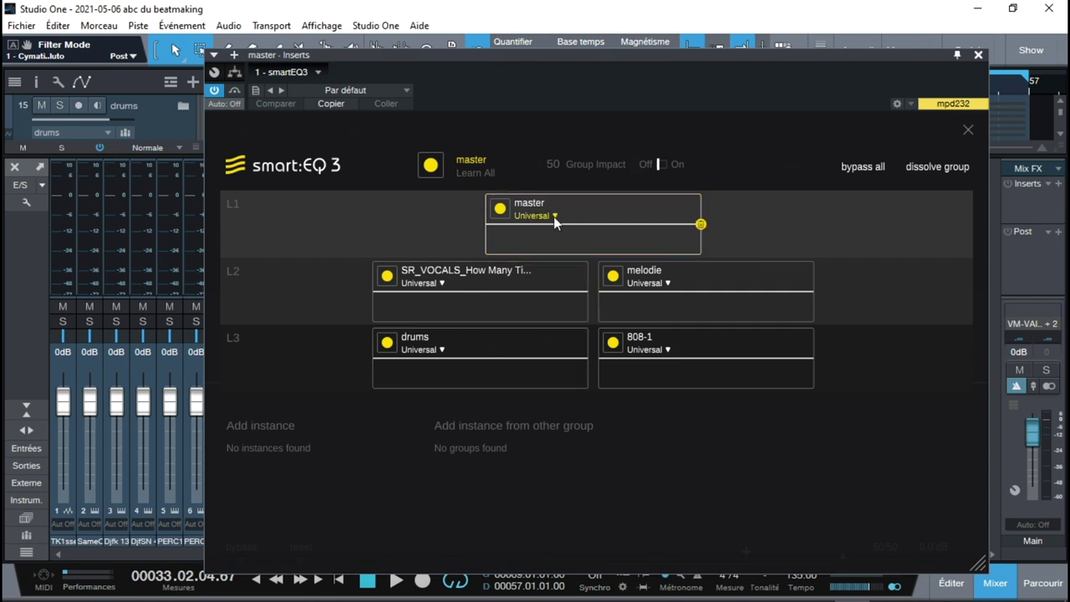
- Assign the factory profile Vocal Low to the SR_VOCALS instance in the group
left_click(442, 282)
mouse_move(434, 298)
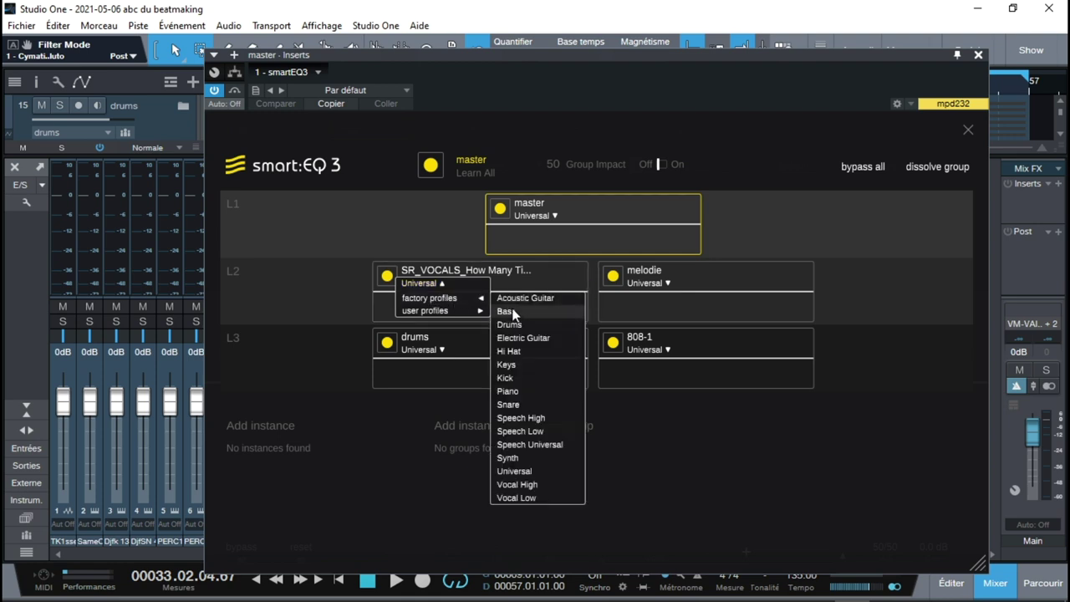
left_click(527, 498)
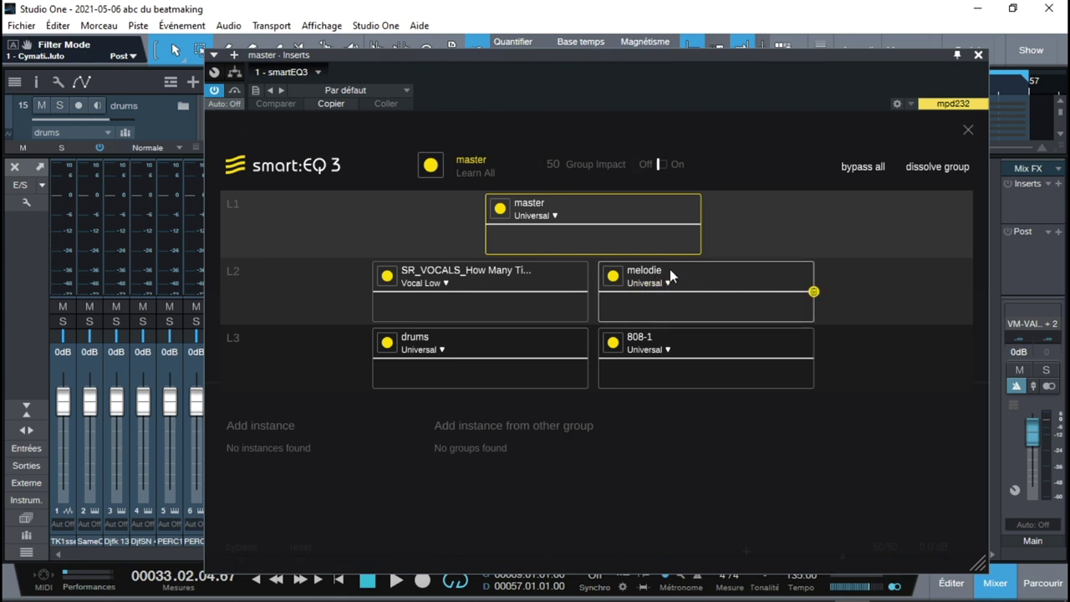
- Assign the factory profile Drums to the drums instance and Bass to the 808-1 instance
left_click(438, 349)
mouse_move(445, 368)
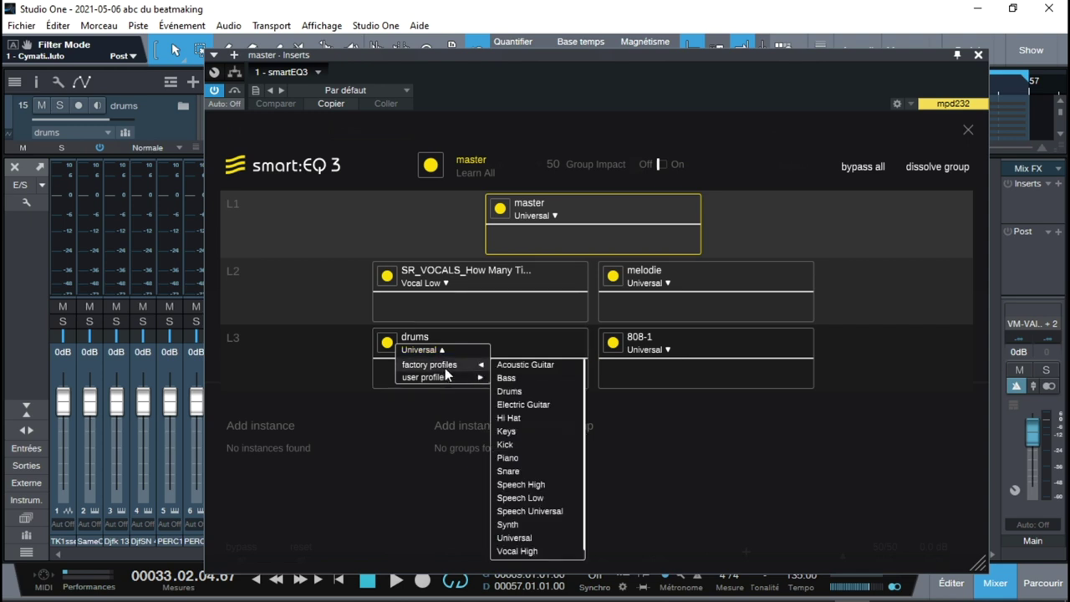
left_click(528, 390)
left_click(662, 349)
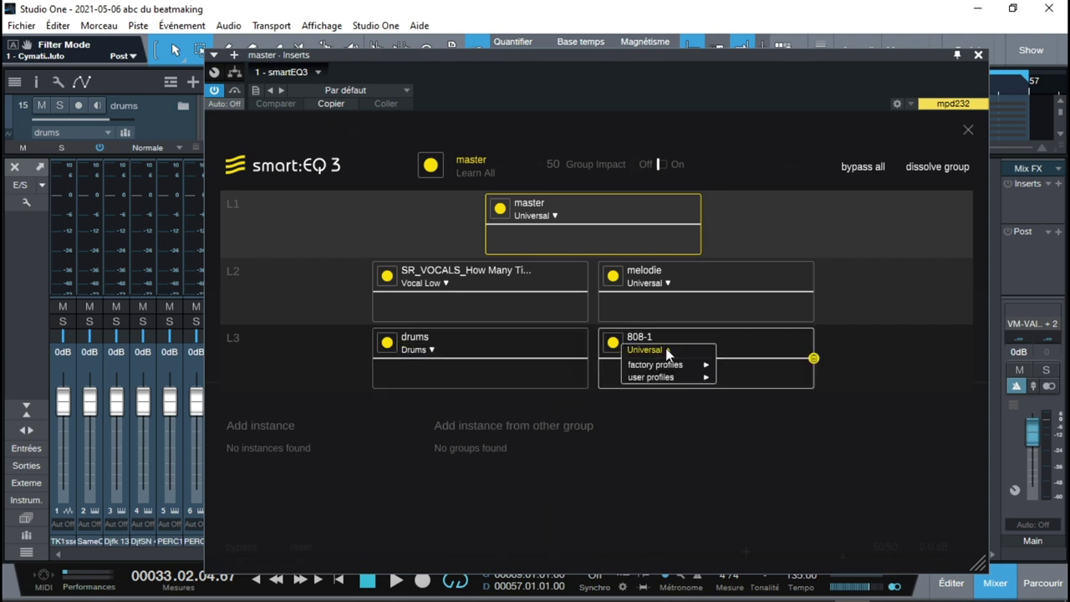
mouse_move(682, 365)
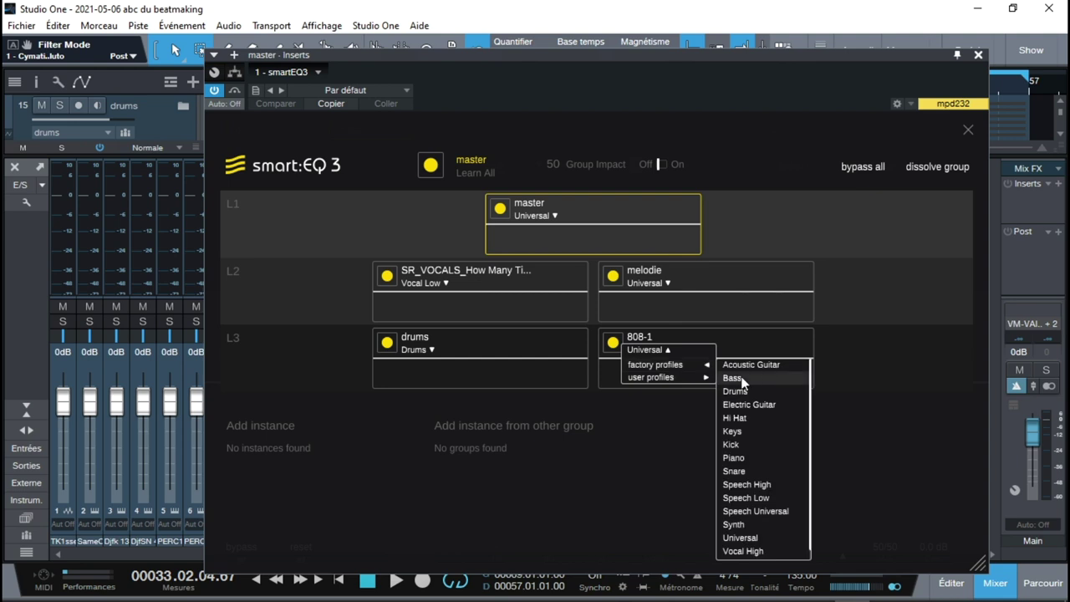
left_click(733, 378)
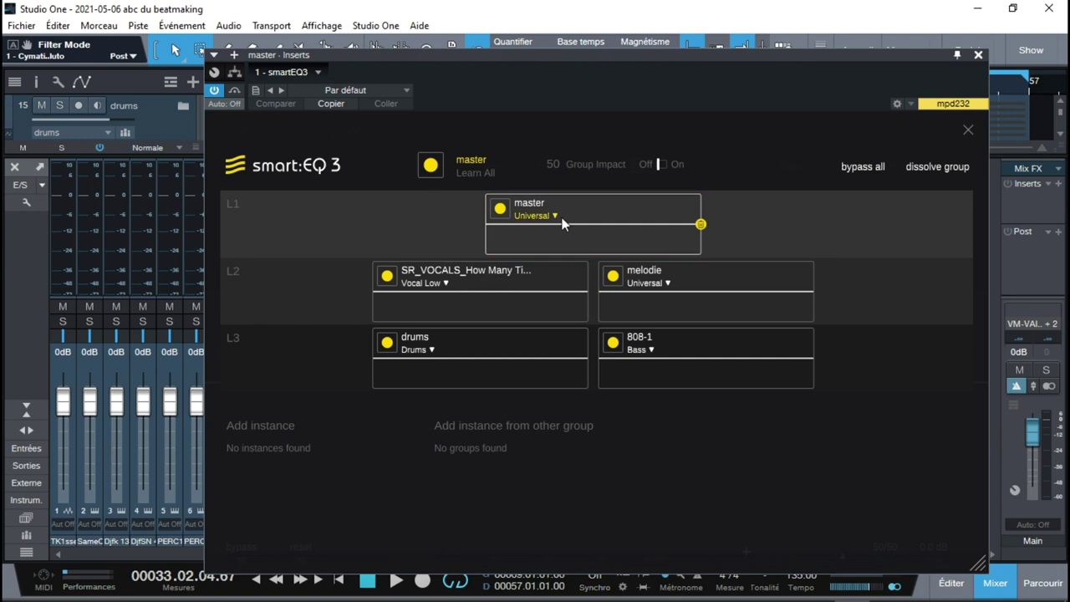
- Start Learn All for the master group and play the song so every instance analyses its signal
left_click(537, 209)
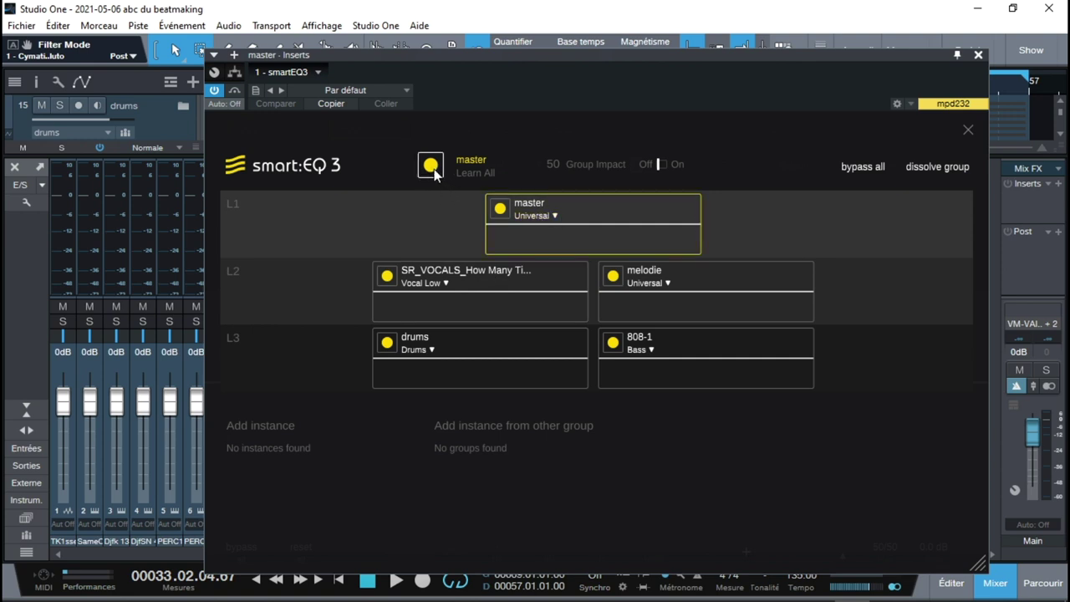
left_click(434, 169)
key("space")
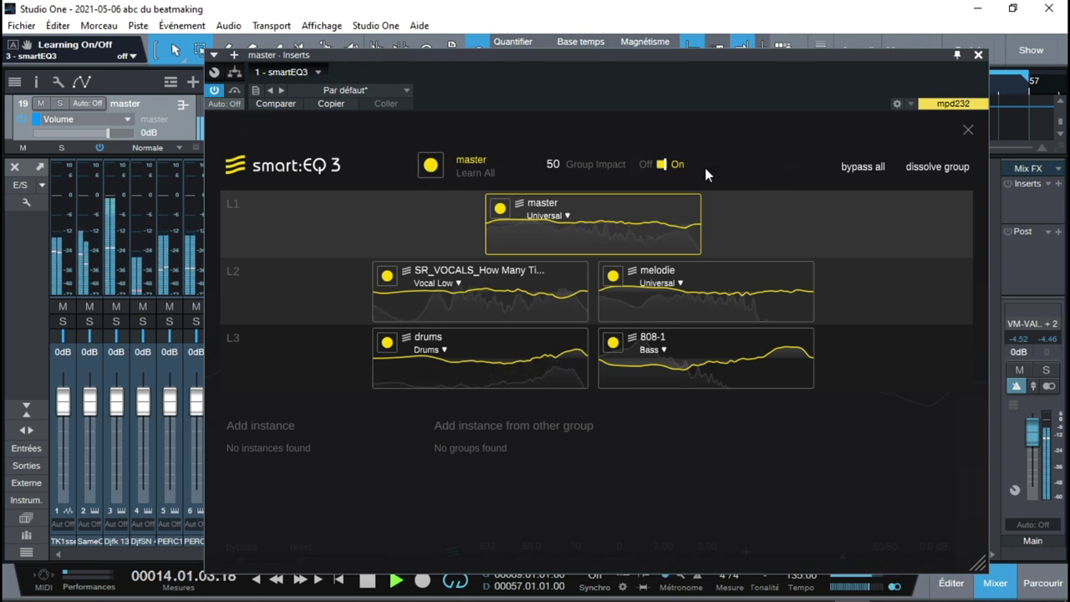
- Compare the playback with all group instances bypassed and active, stop playback and close the plug-in window
left_click(869, 170)
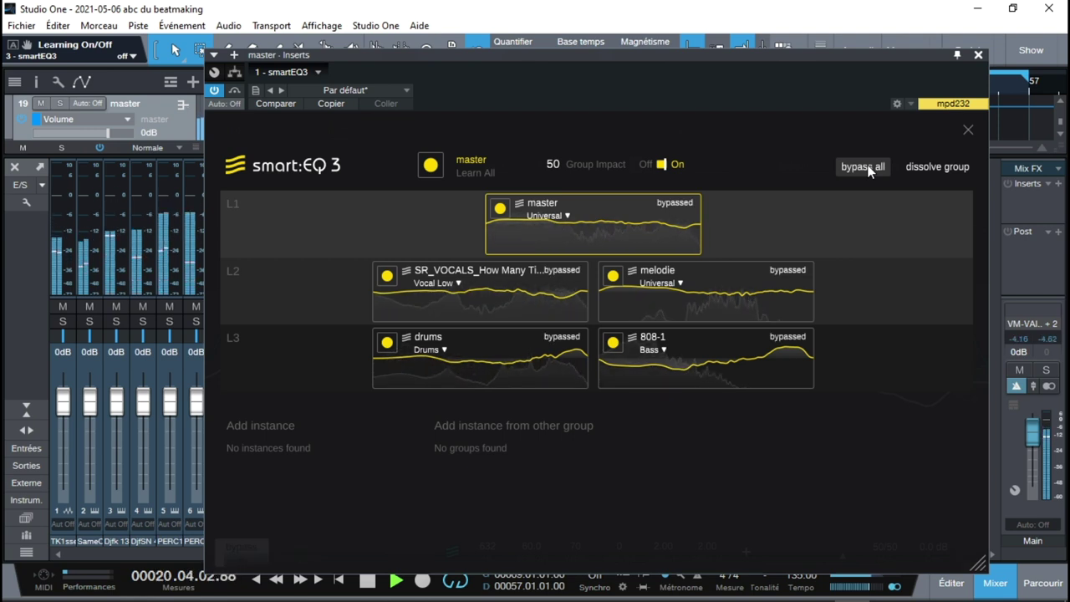
left_click(869, 169)
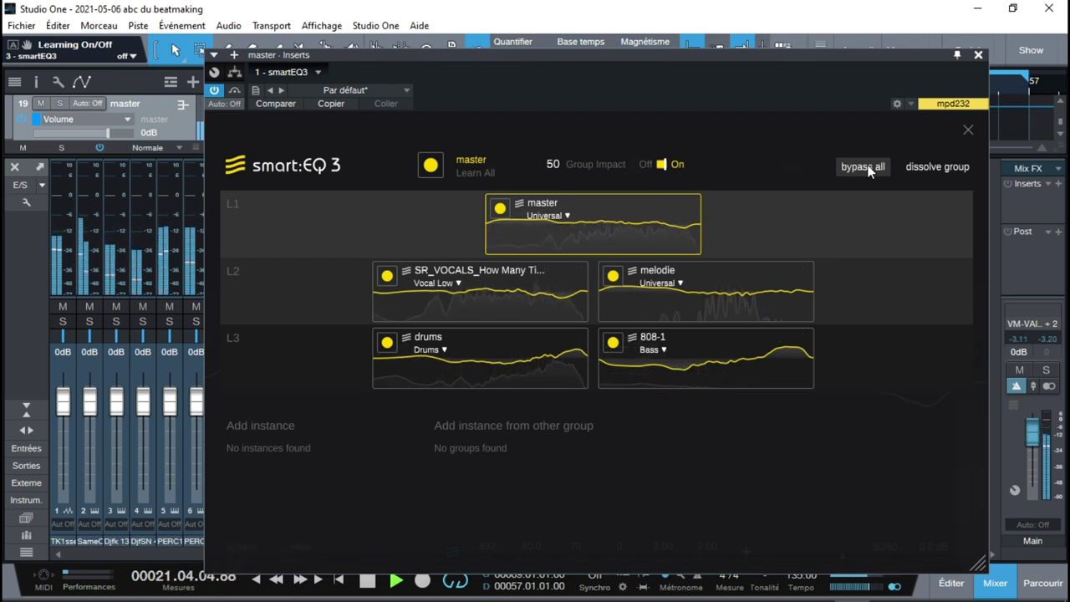
key("space")
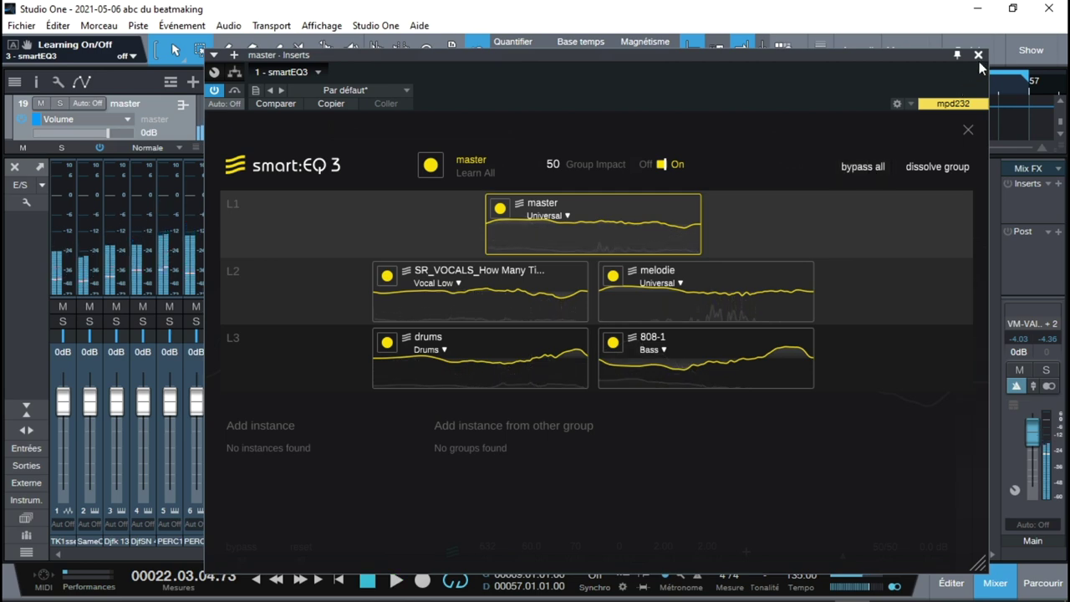
left_click(979, 55)
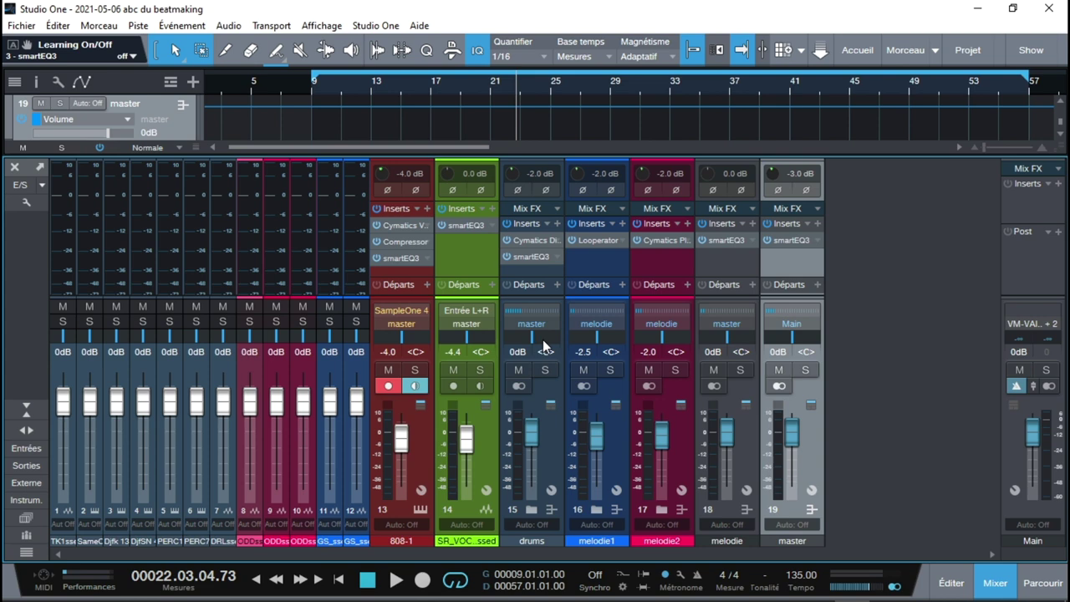
- Solo the drums bus and raise the smart filter strength in its smartEQ3 to 87.5 during playback
left_click(545, 370)
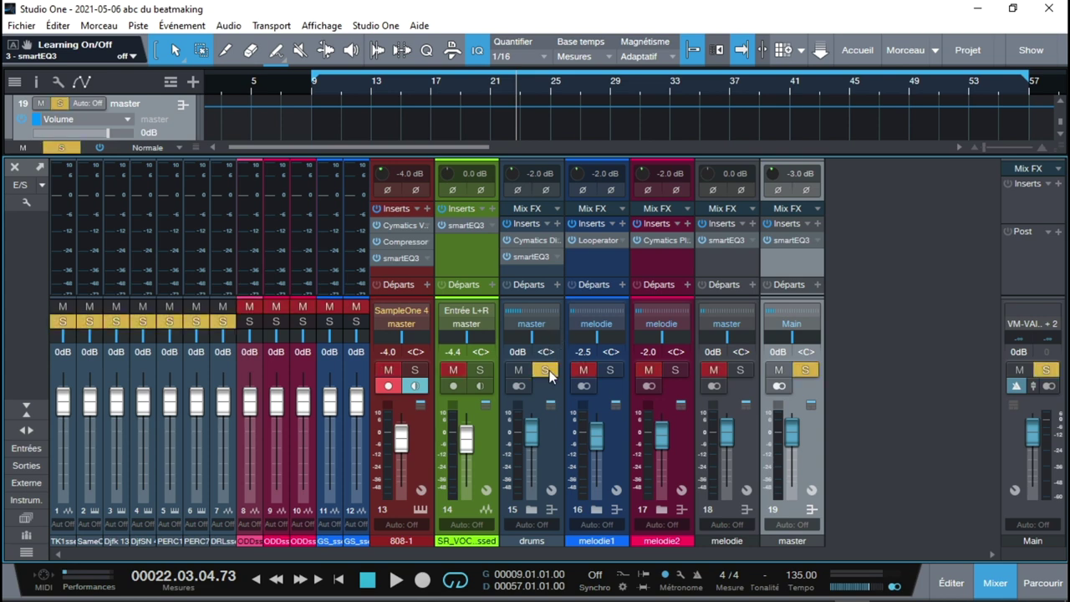
left_click(533, 258)
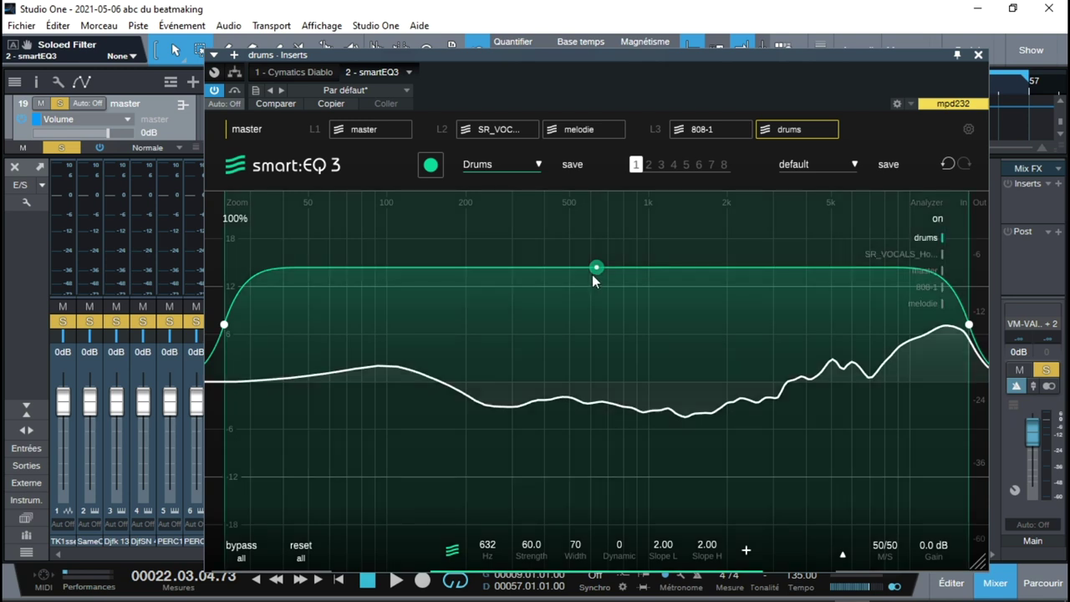
key("space")
left_click_drag(595, 268, 599, 214)
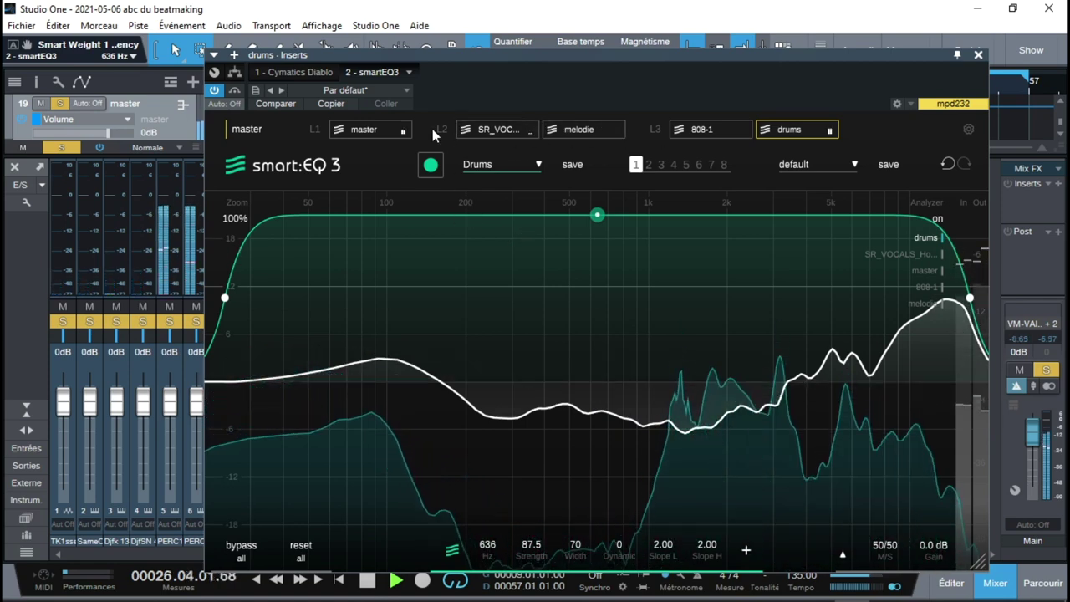
left_click(798, 131)
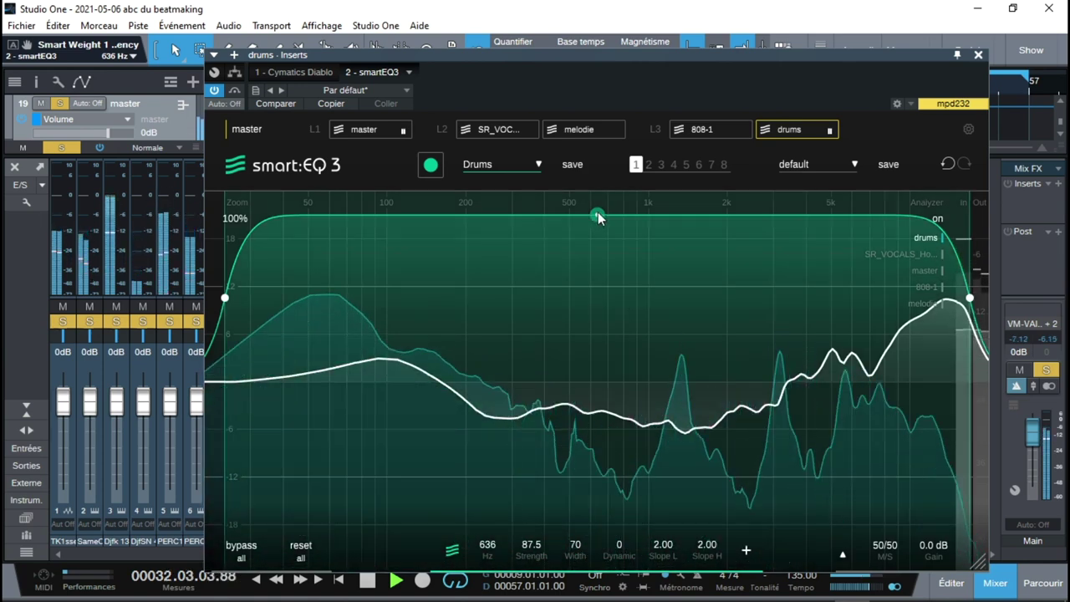
- Set the drums smart filter strength to -42.0 and add a bell band boosting 3.0 dB at 6.2 kHz
left_click_drag(596, 215, 567, 460)
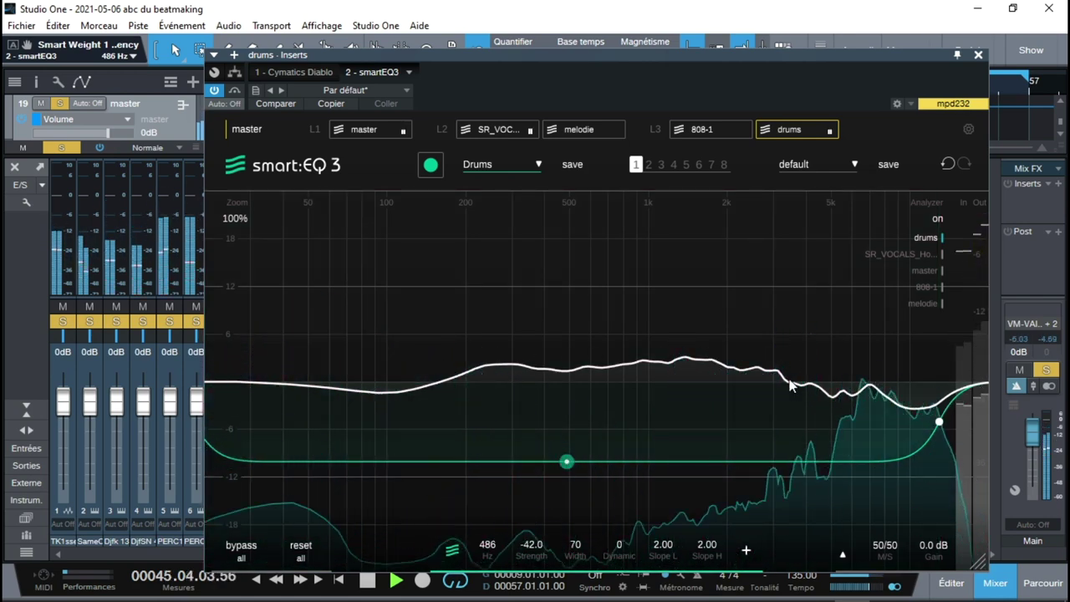
left_click_drag(854, 395, 855, 361)
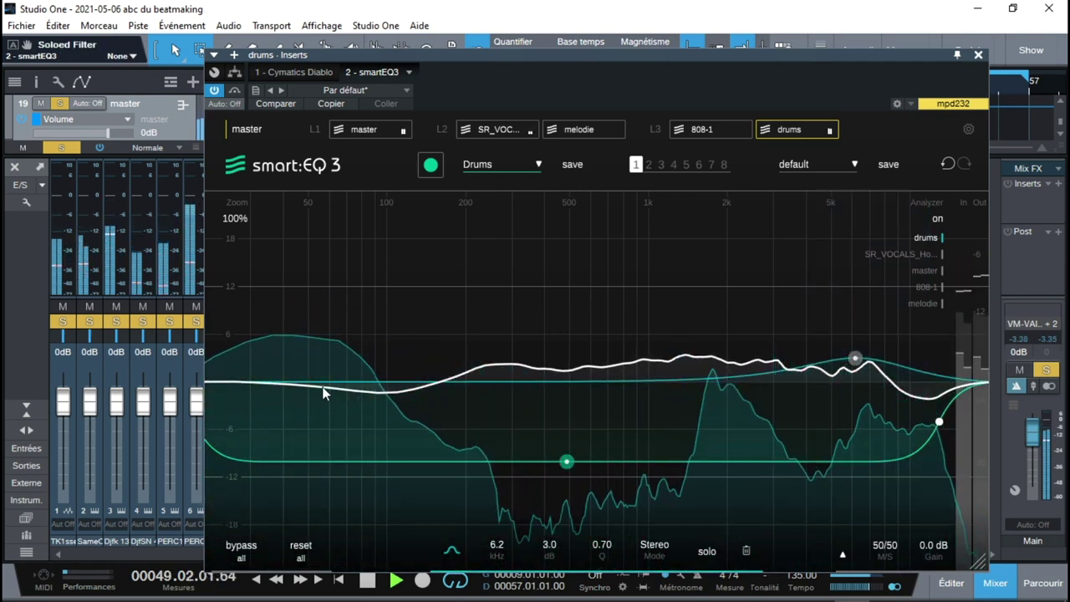
- Add a low-cut band at 30.2 Hz to the drums smartEQ3
left_click(221, 383)
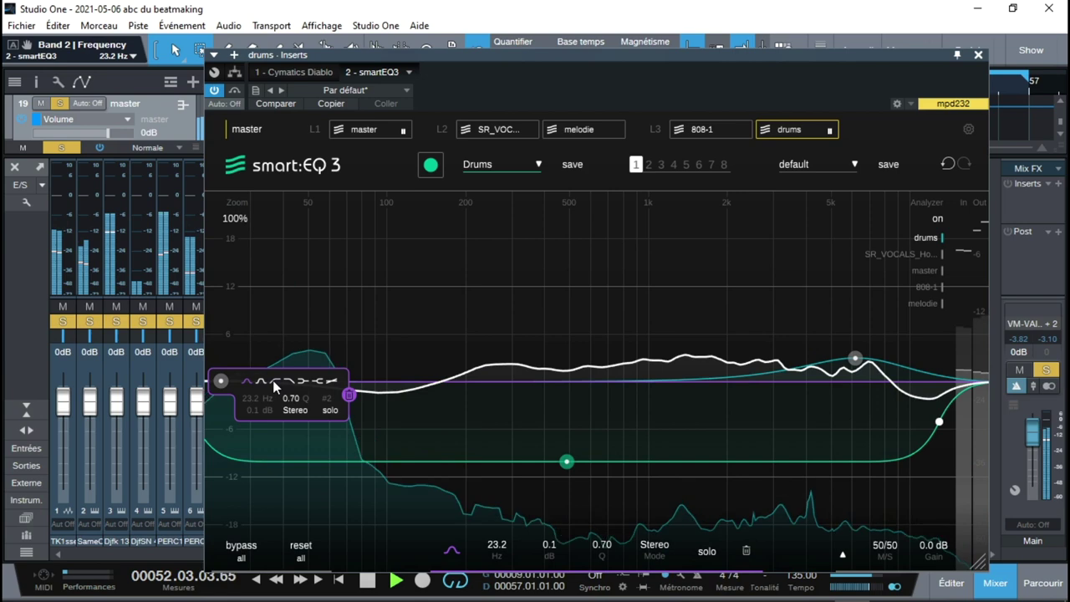
left_click(274, 383)
left_click_drag(221, 405, 253, 405)
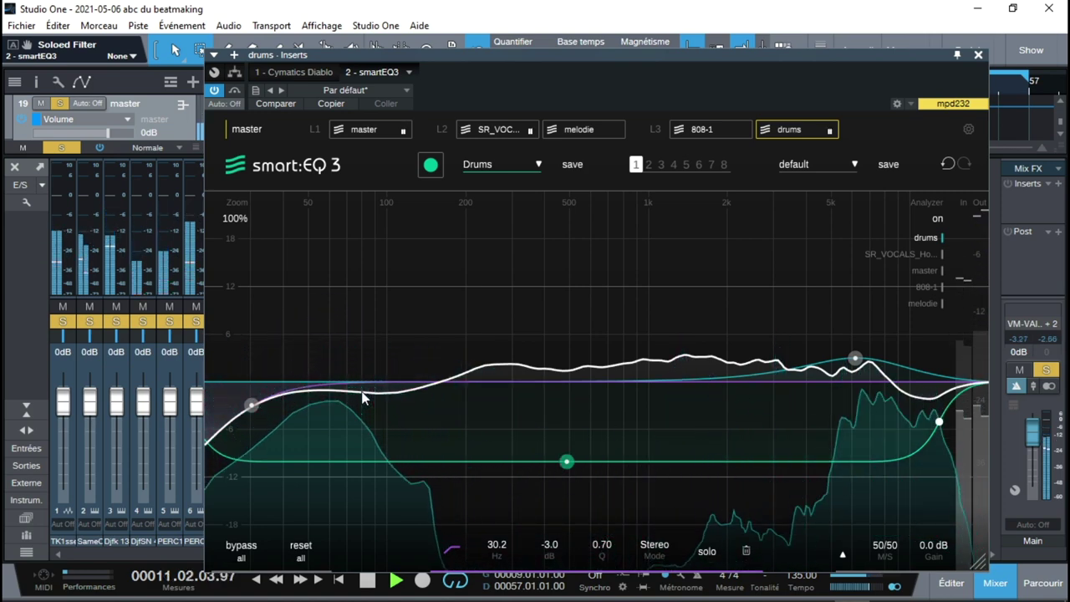
- Add a 1.7 dB bell boost at 81.2 Hz and a shallow bell cut near 640 Hz to the drums EQ
left_click(361, 392)
mouse_move(361, 392)
left_mouse_down()
mouse_move(368, 363)
mouse_move(366, 373)
left_mouse_up()
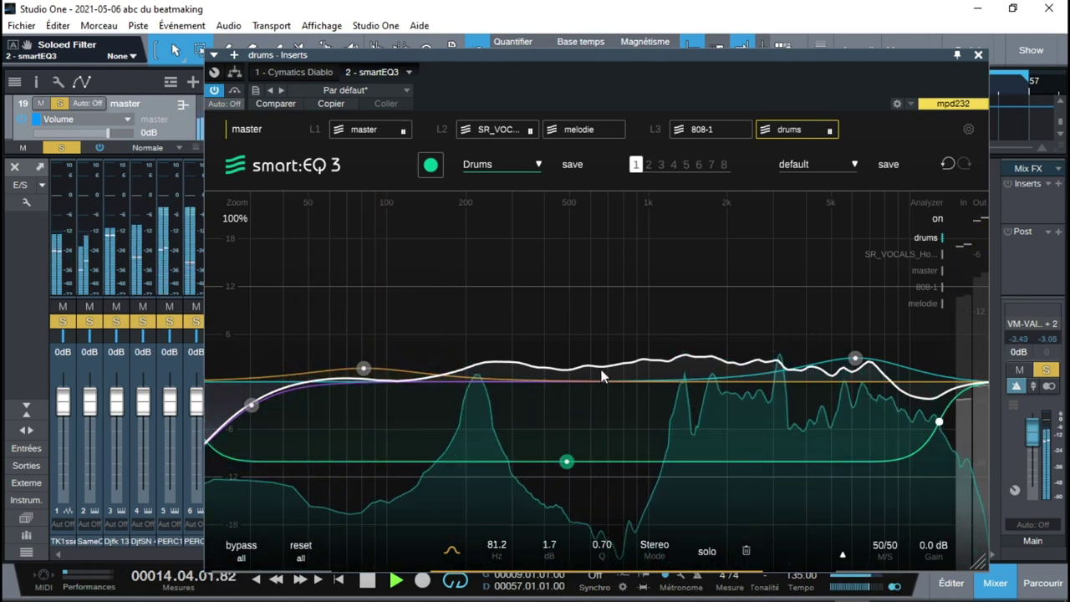
double_click(601, 371)
left_click_drag(601, 371, 598, 407)
- Set the drums smart filter strength to 34.5 at 554 Hz and close the plug-in window
left_click_drag(566, 462, 581, 317)
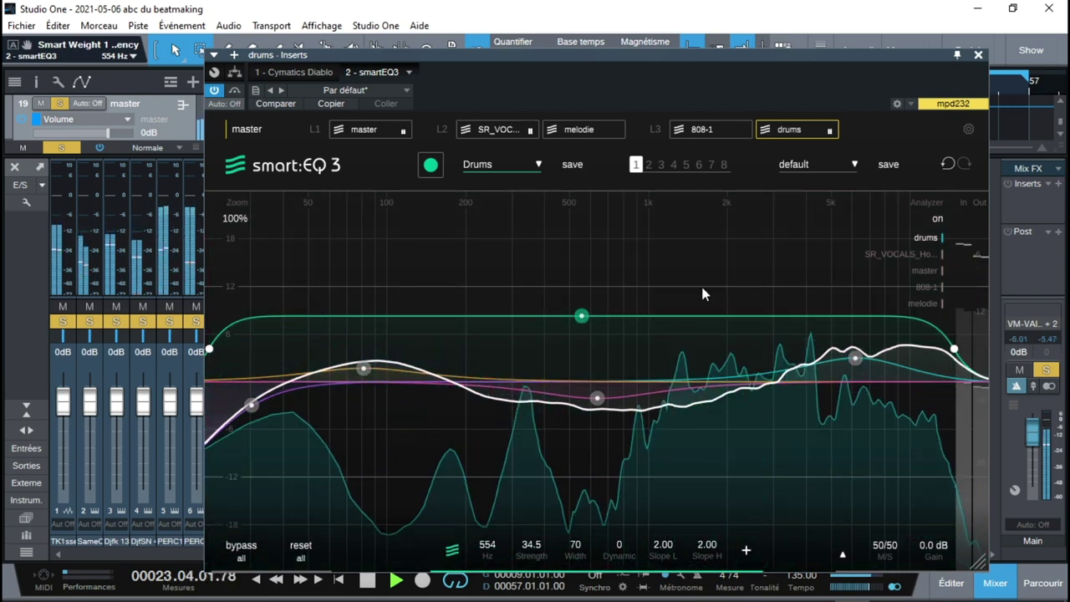
left_click(978, 55)
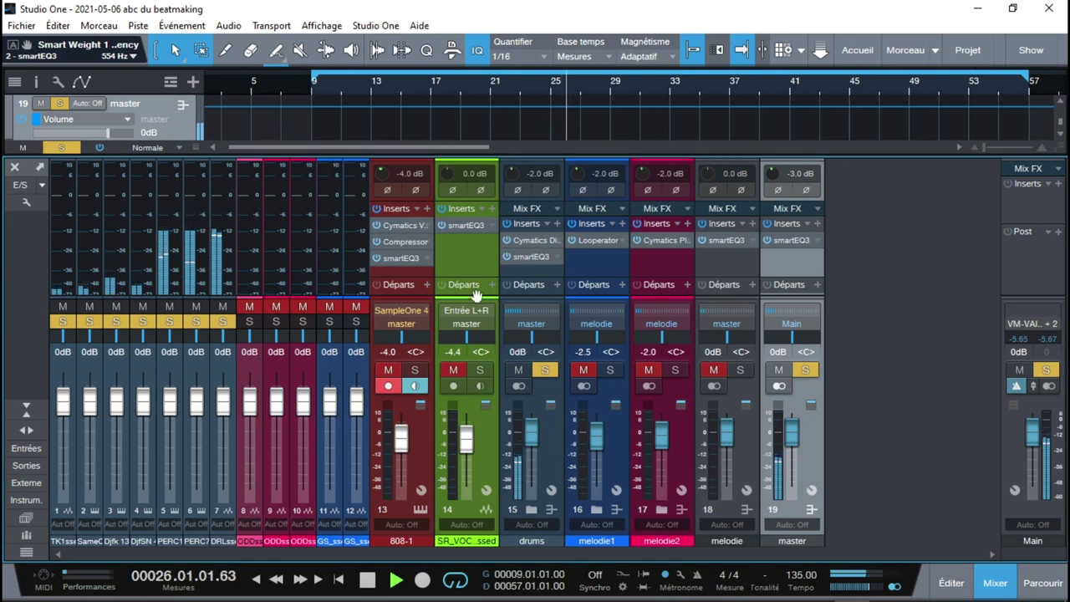
- Solo the 808-1 channel alongside the drums and set its smartEQ3 smart filter strength to -17.5
left_click(414, 370)
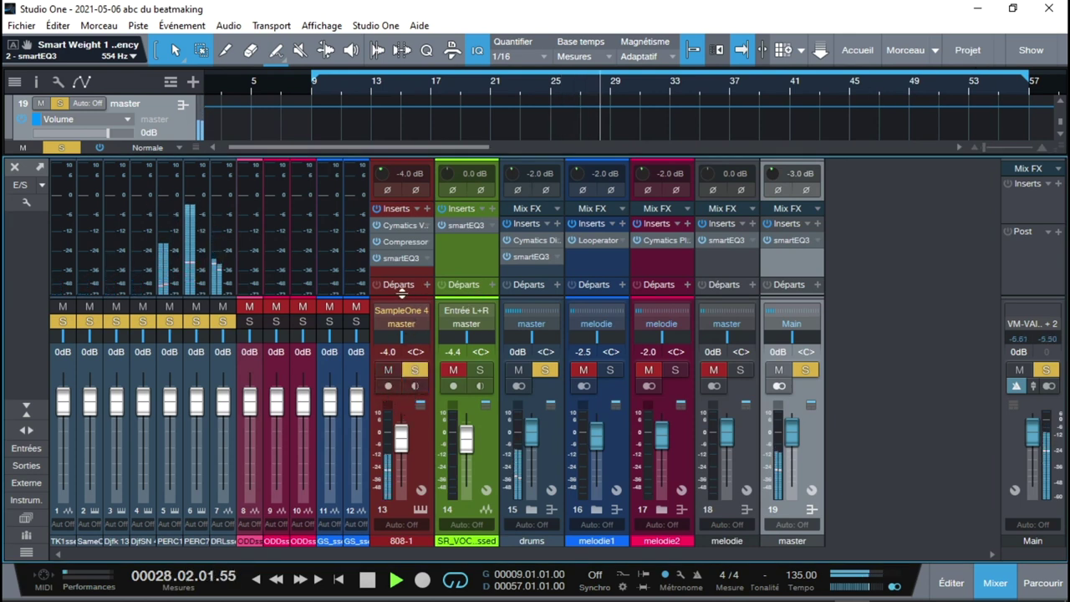
left_click(399, 257)
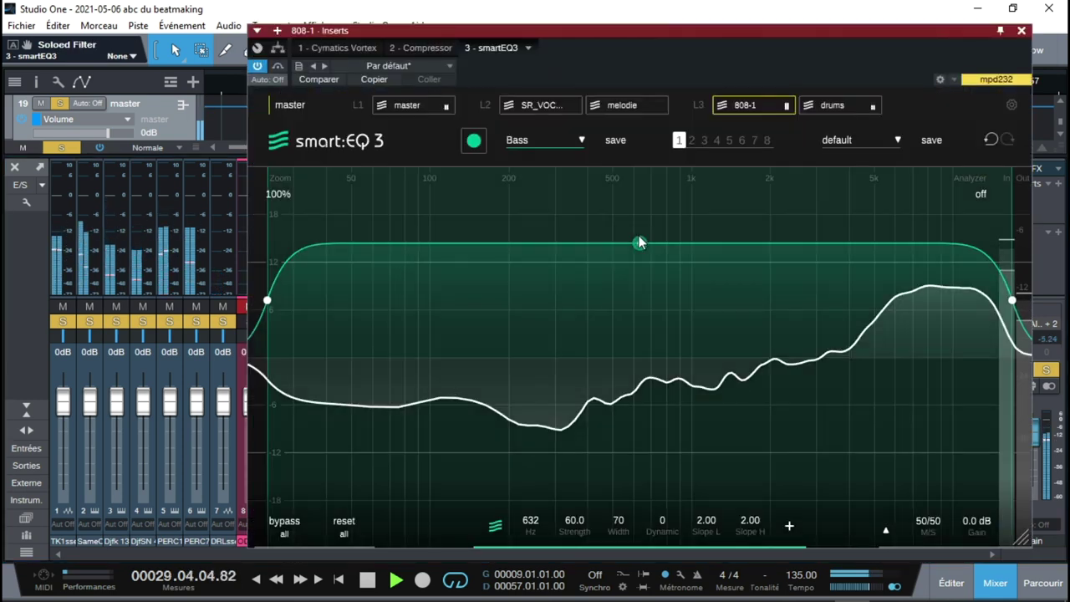
left_click_drag(639, 243, 600, 384)
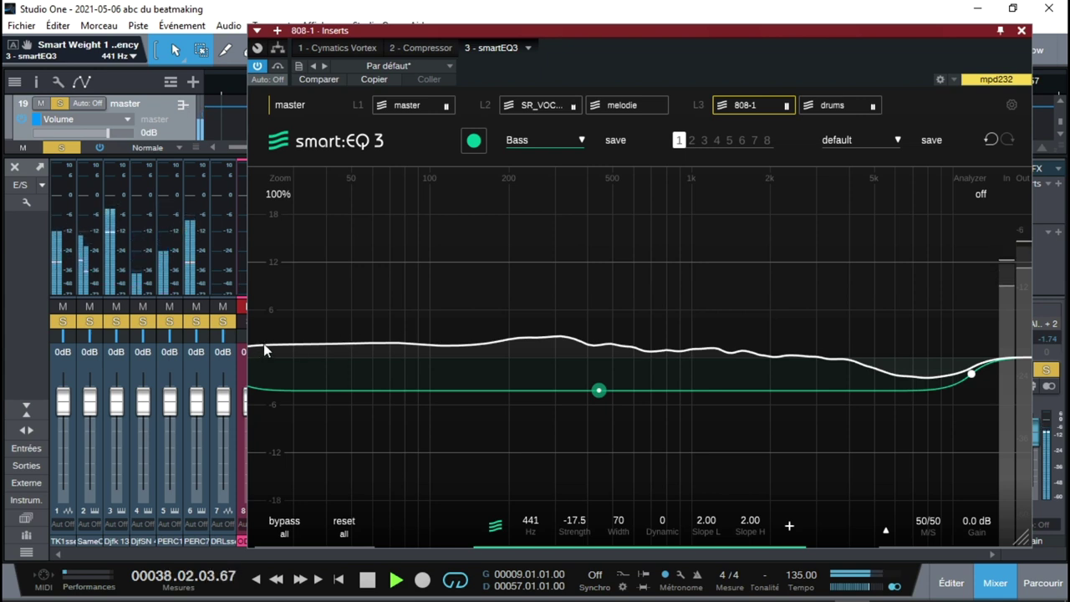
- Add a low-cut band at 30.2 Hz to the 808-1 EQ and turn its analyzer on
double_click(264, 345)
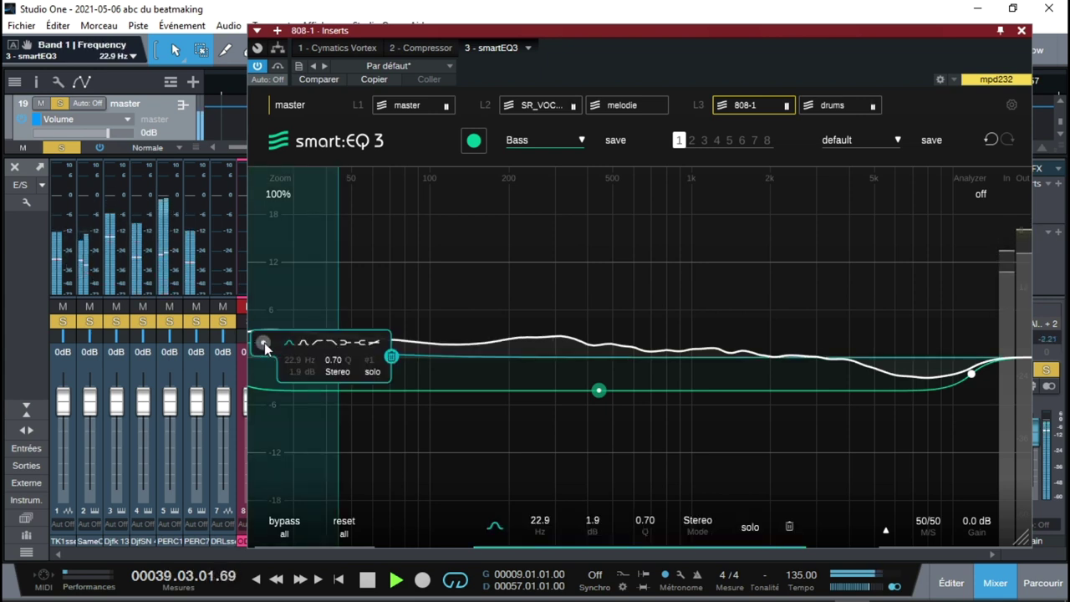
left_click(316, 341)
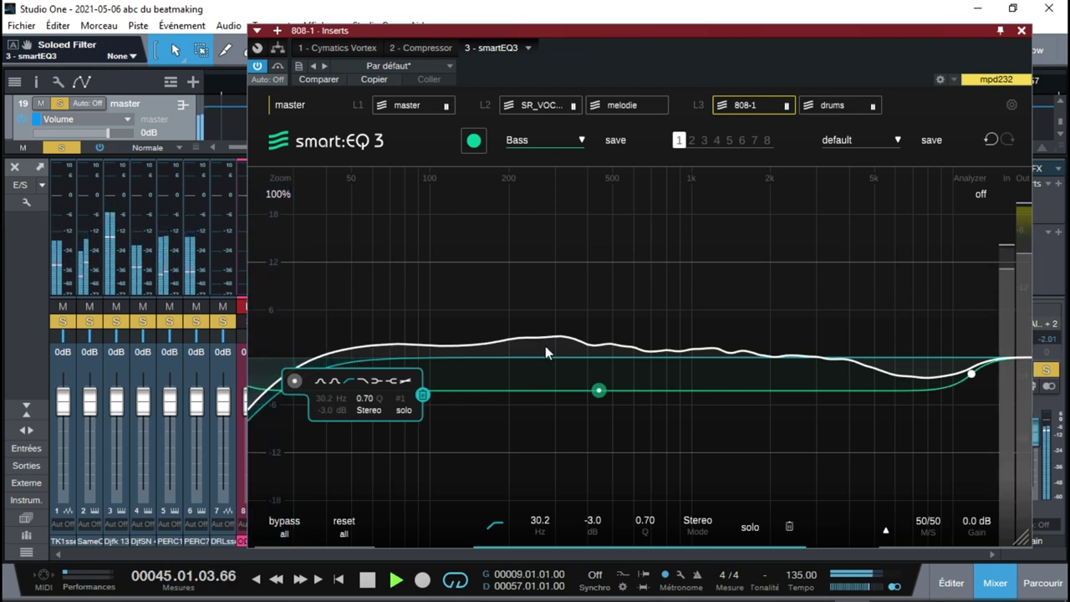
left_click(982, 195)
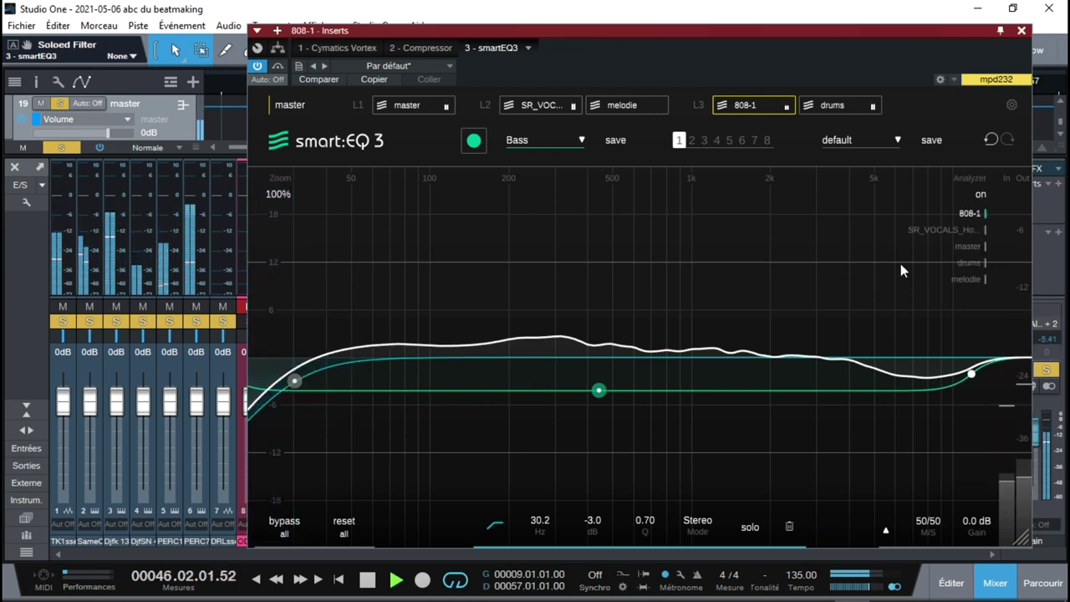
left_click(973, 218)
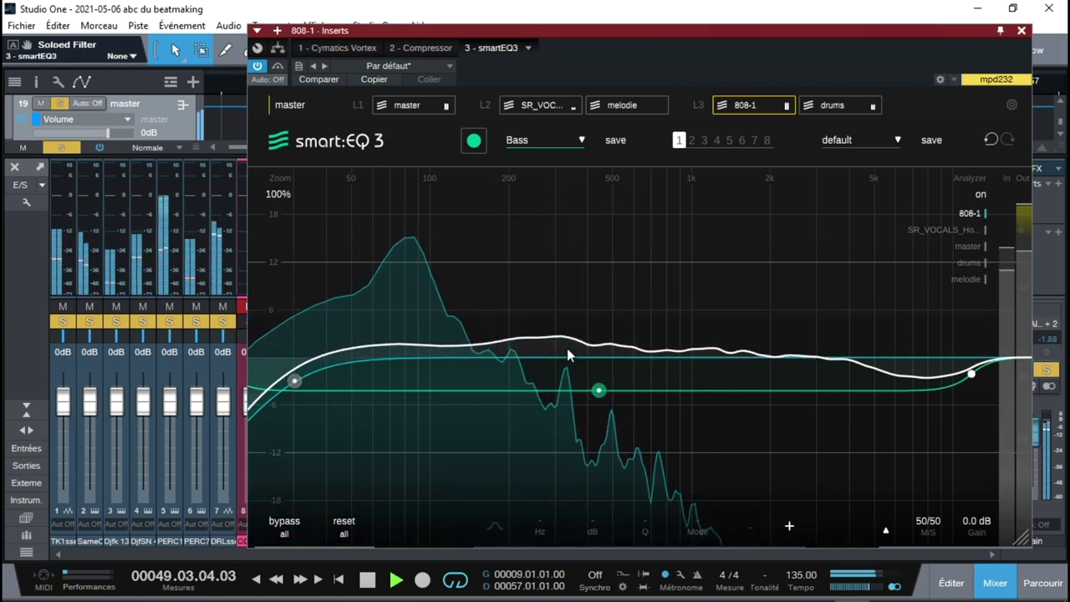
- Add a 1.0 dB bell boost at 339 Hz on the 808-1 and narrow the smart filter width to 54
double_click(559, 339)
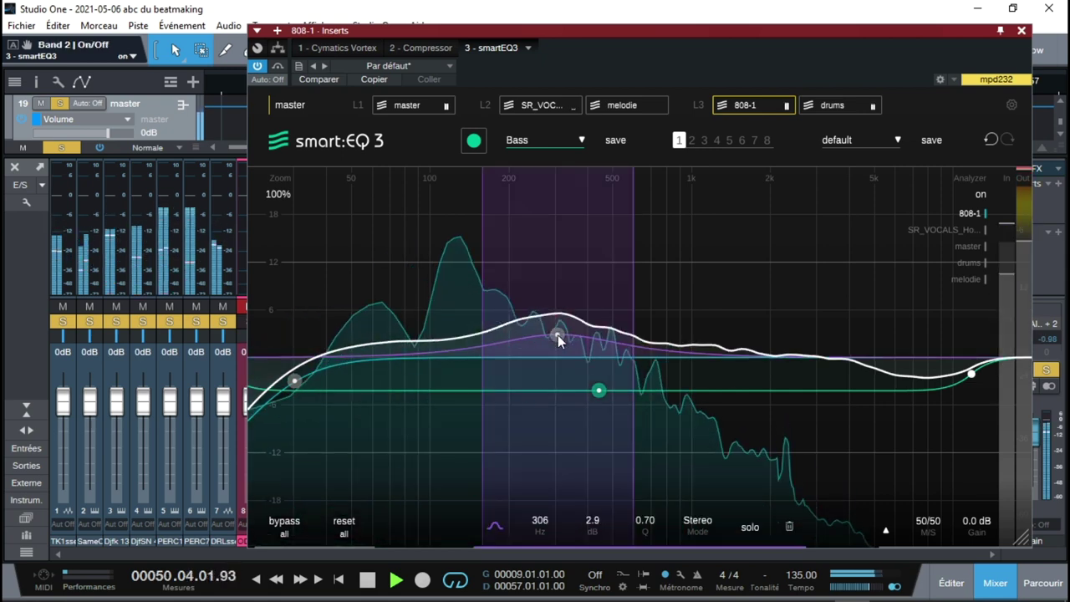
mouse_move(558, 339)
left_mouse_down()
mouse_move(557, 330)
mouse_move(571, 354)
left_mouse_up()
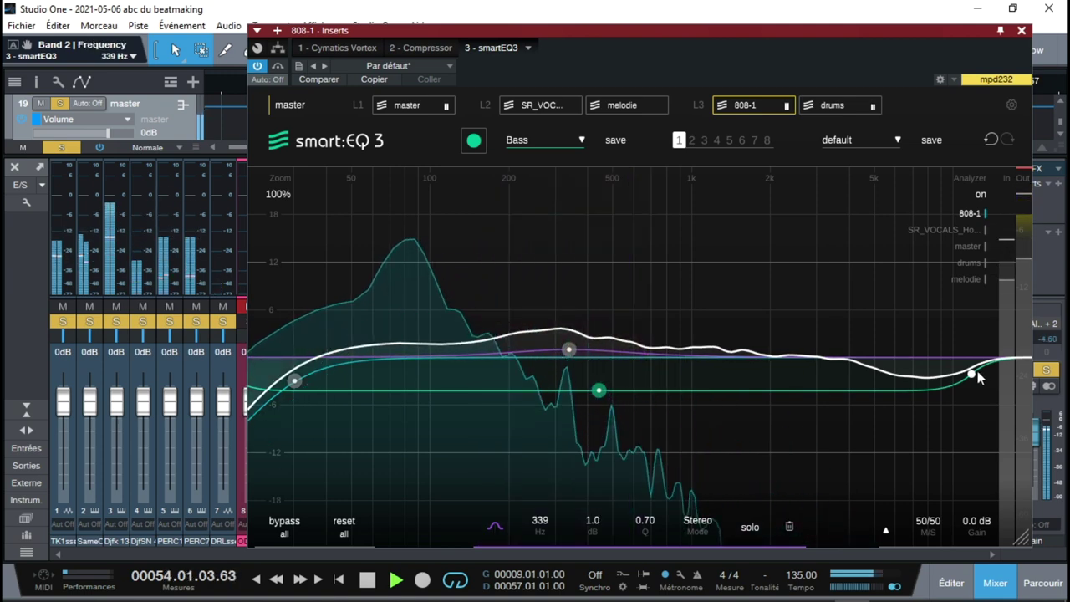
left_click_drag(974, 372, 855, 376)
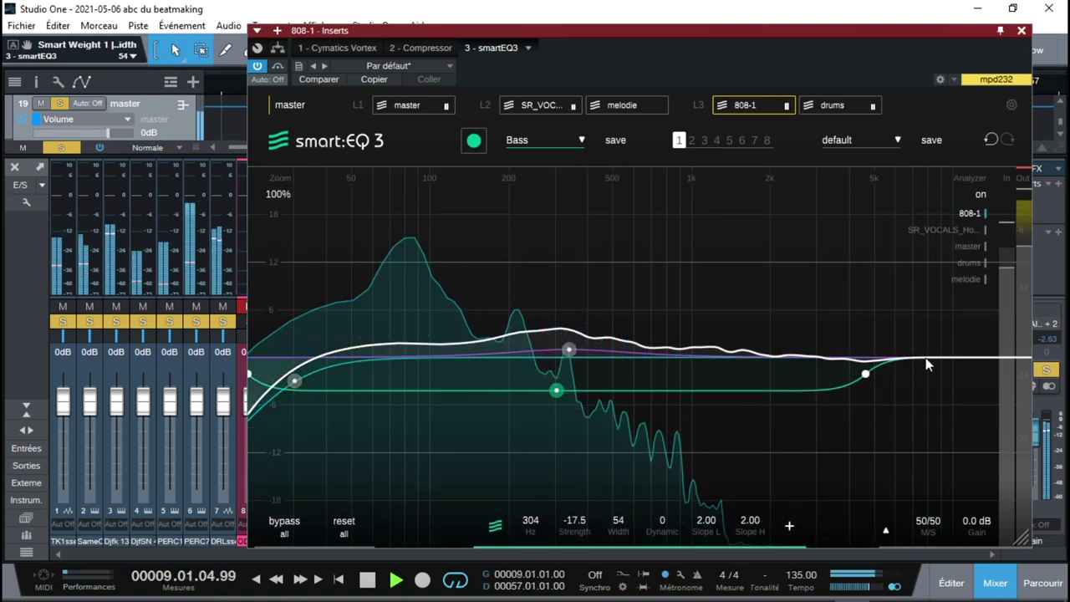
- Add a high-cut band just above 2 kHz to the 808-1 EQ
left_click(925, 358)
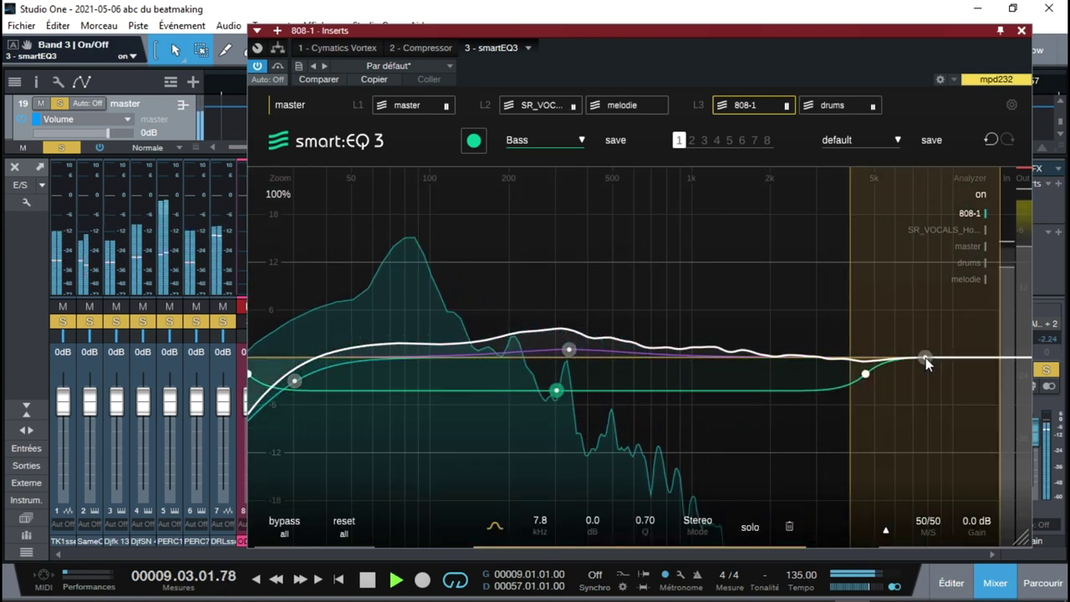
mouse_move(925, 358)
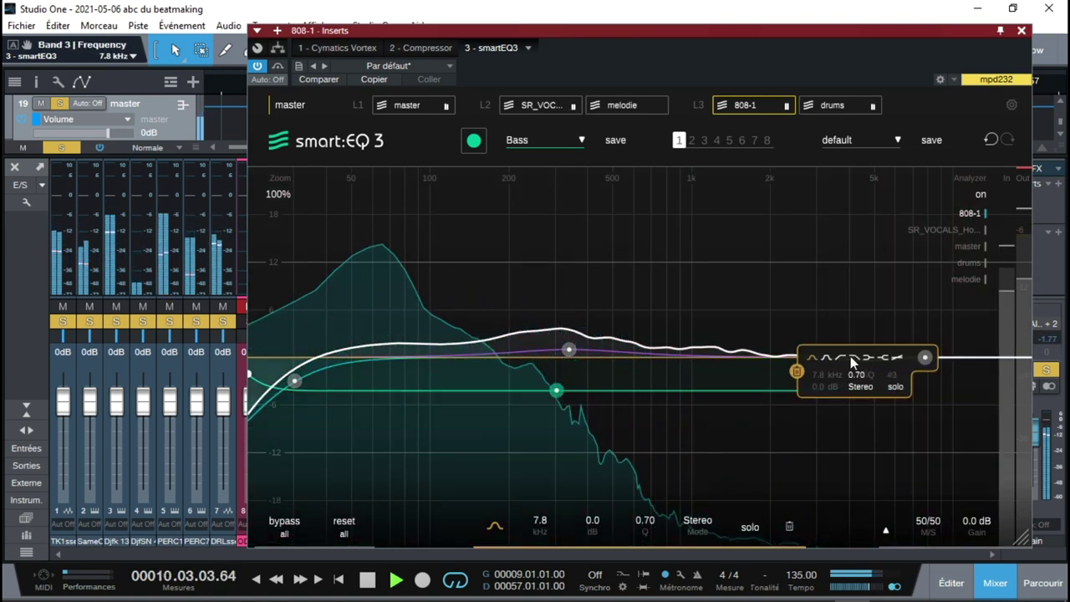
left_click(854, 359)
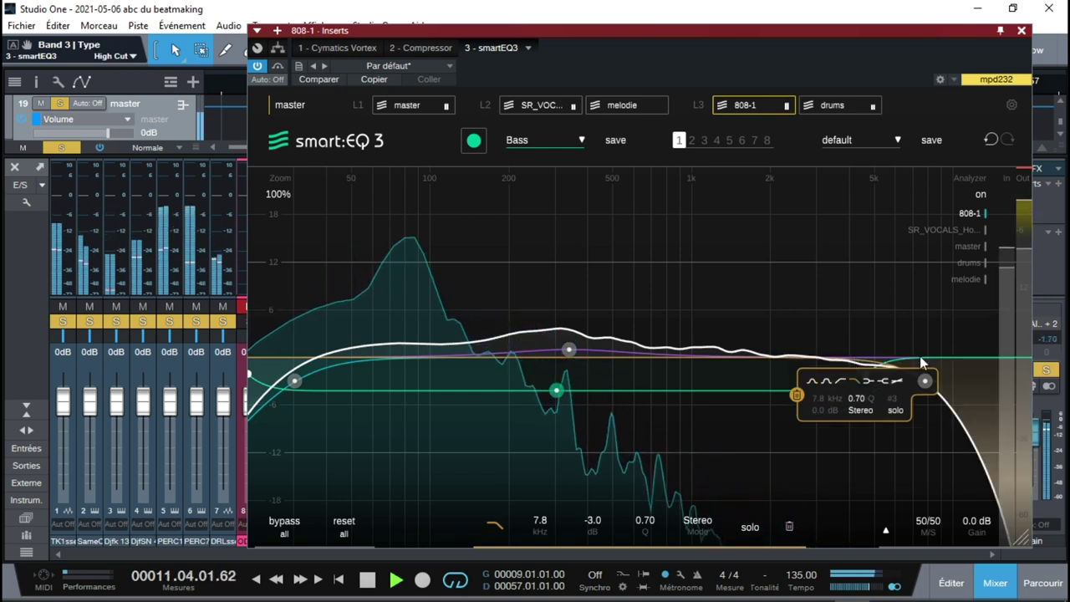
left_click_drag(924, 381, 777, 388)
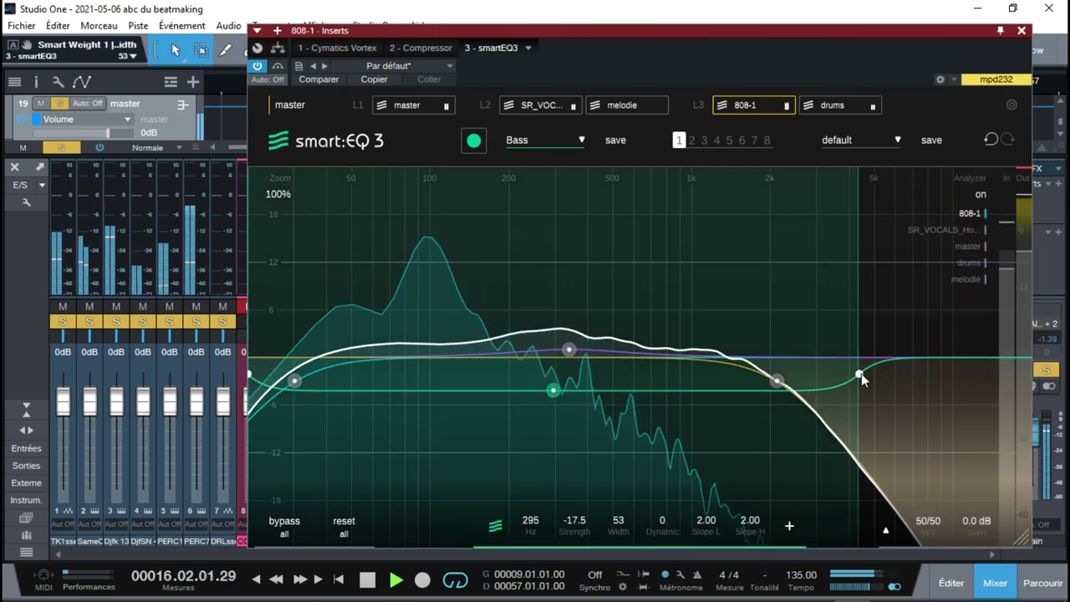
- Adjust the 808-1 smart filter to width 51 and strength -8.5, and close the plug-in window
left_click_drag(861, 372, 846, 374)
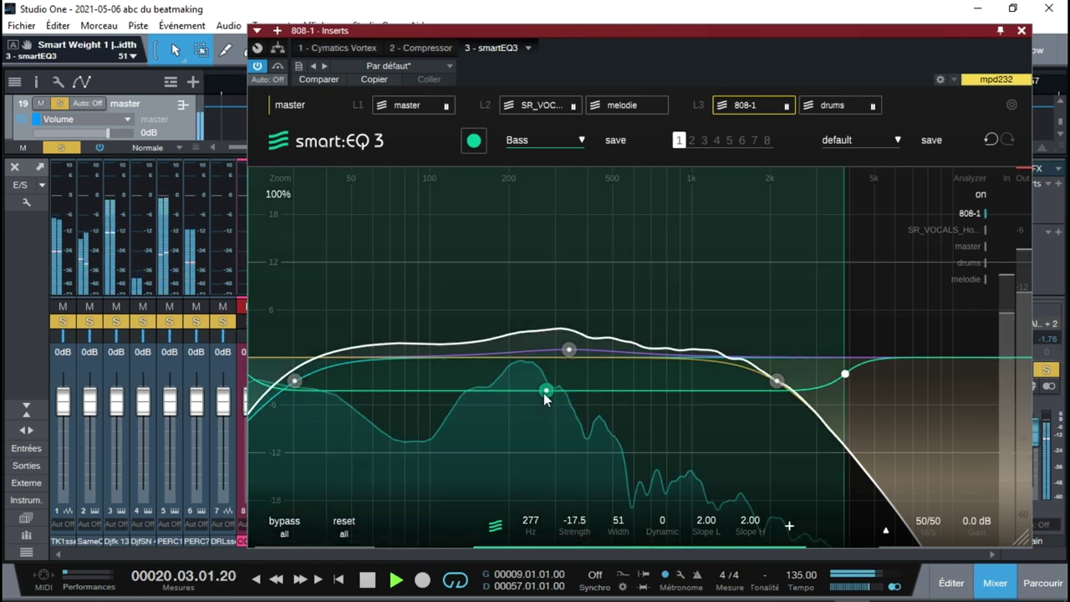
left_click_drag(547, 393, 545, 380)
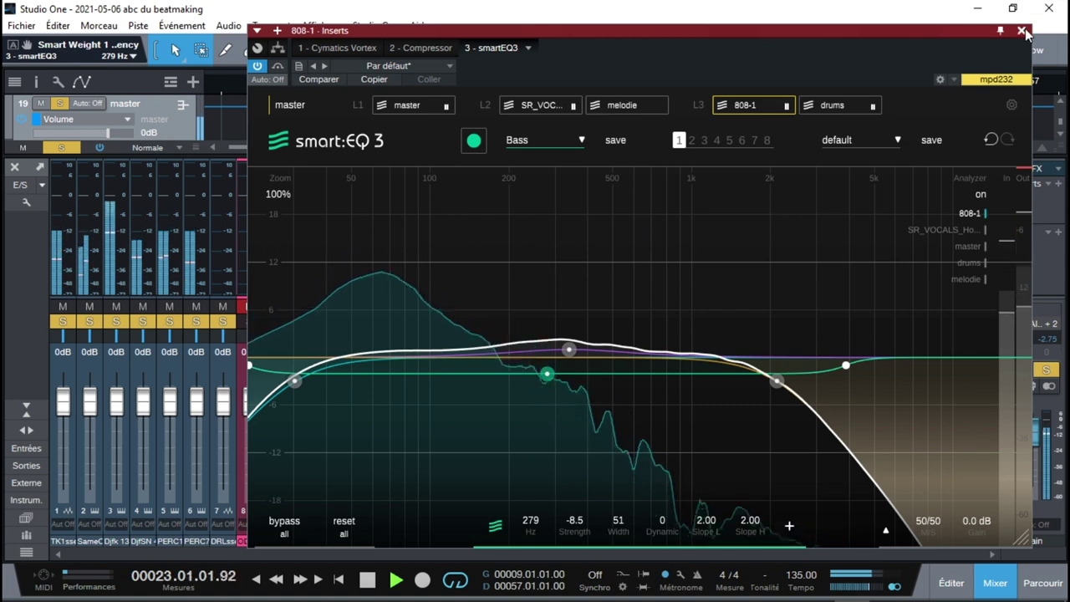
left_click(1022, 31)
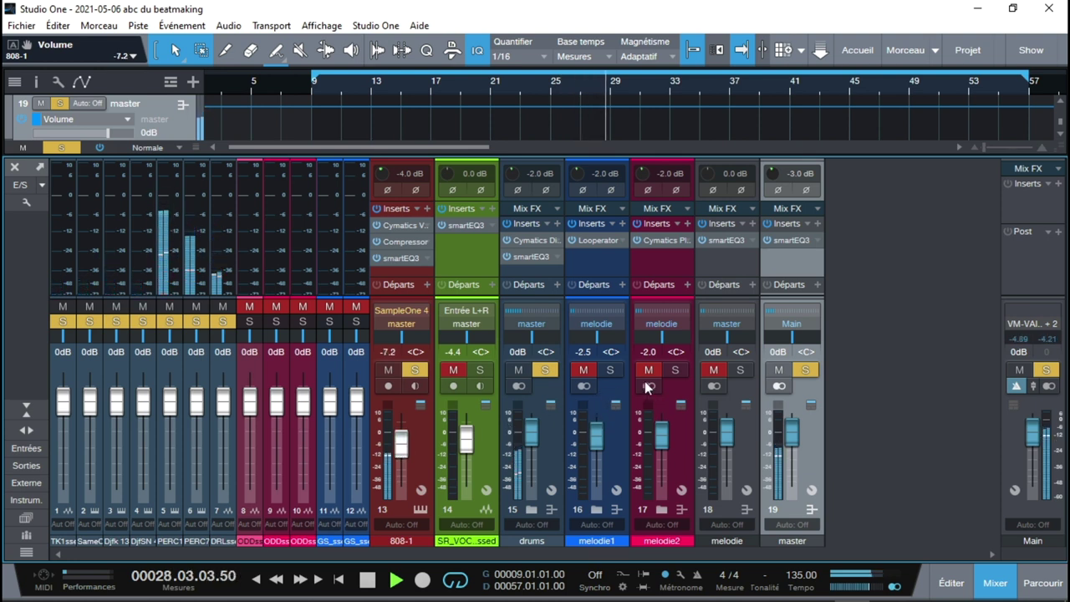
- Solo the melodie bus too and, with the analyzer on, raise its smartEQ3 smart filter strength to 88.5
left_click(740, 371)
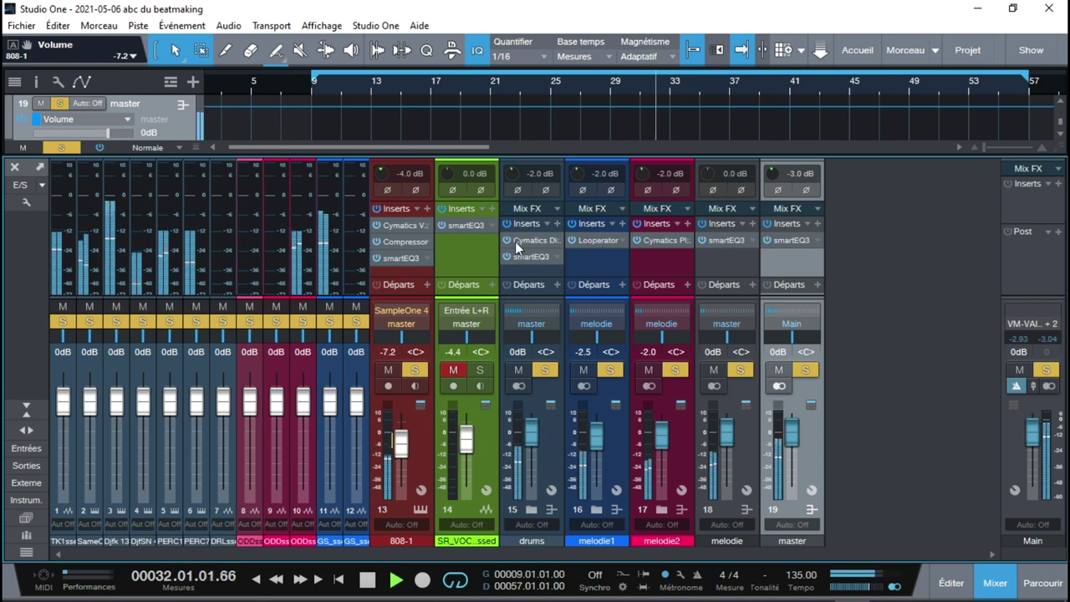
left_click(718, 241)
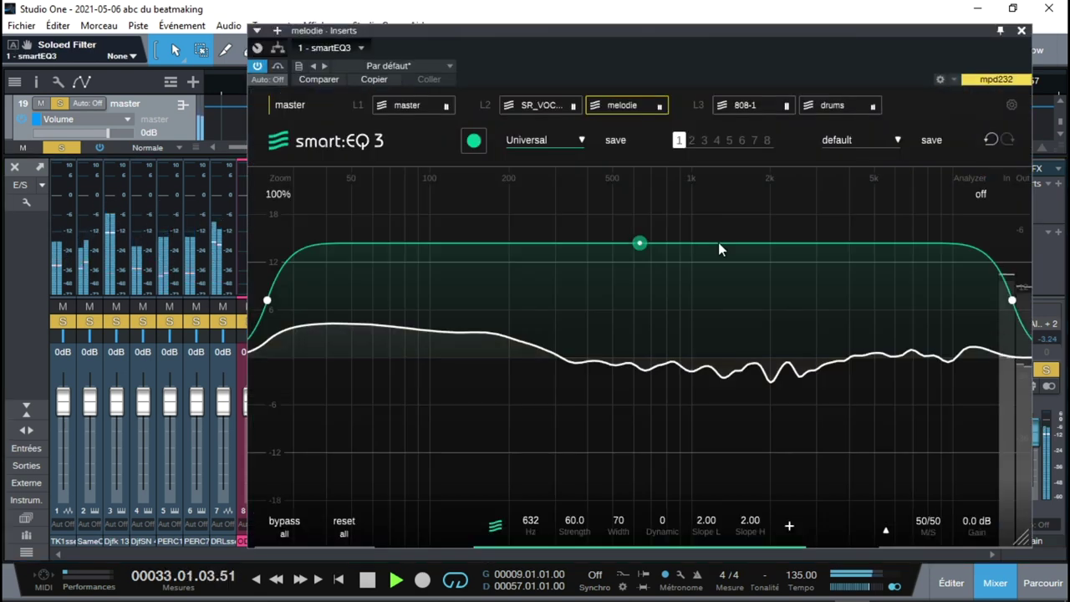
left_click(977, 193)
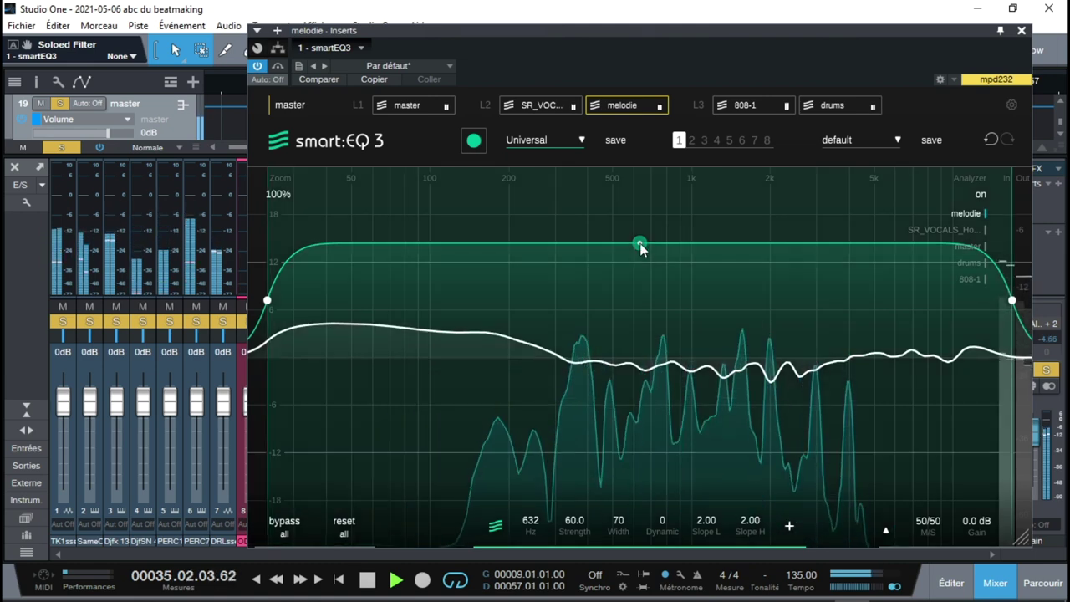
left_click_drag(638, 245, 633, 186)
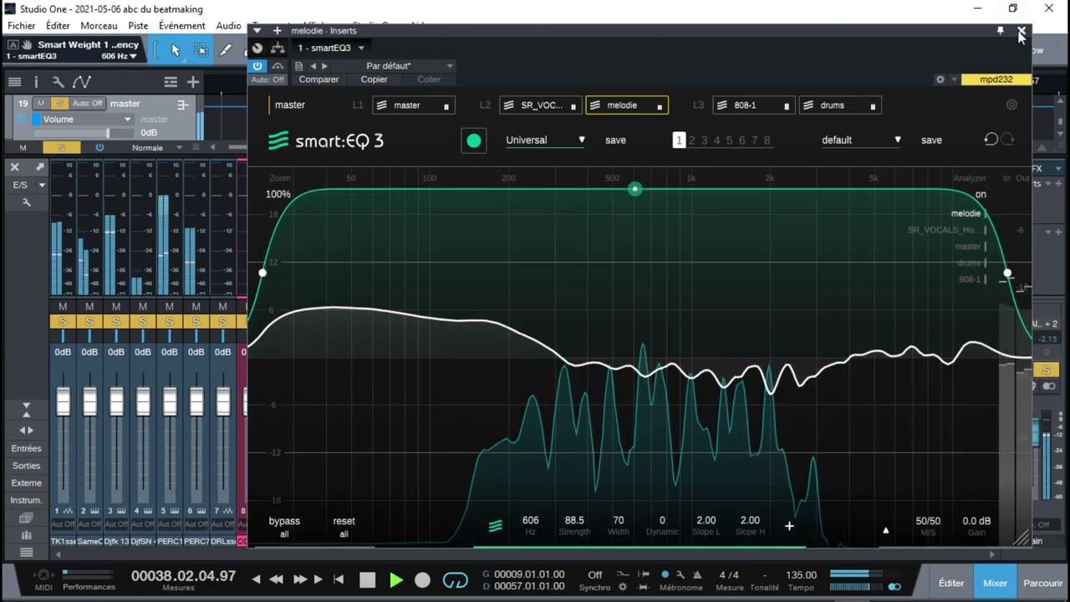
left_click(1021, 32)
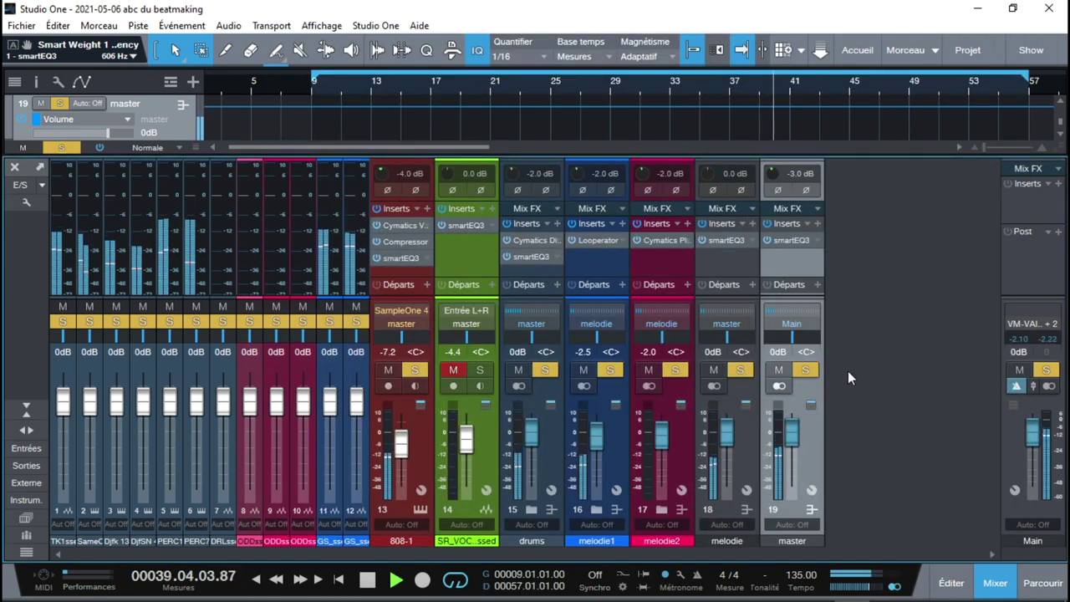
- Clear all solos, solo only the melodie bus and restart playback with its smartEQ3 open
left_click(60, 148)
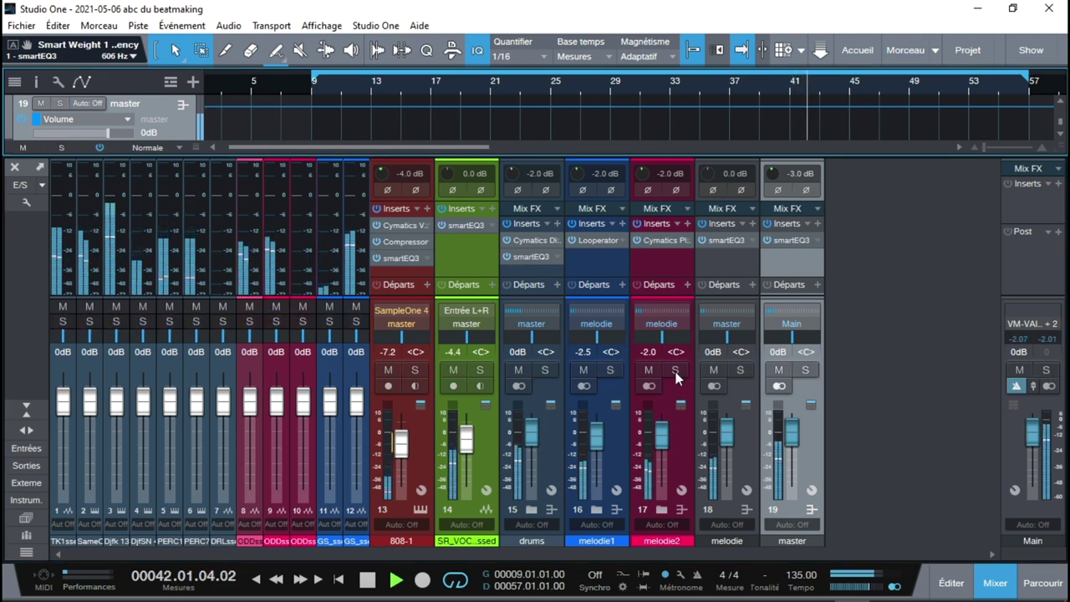
left_click(735, 370)
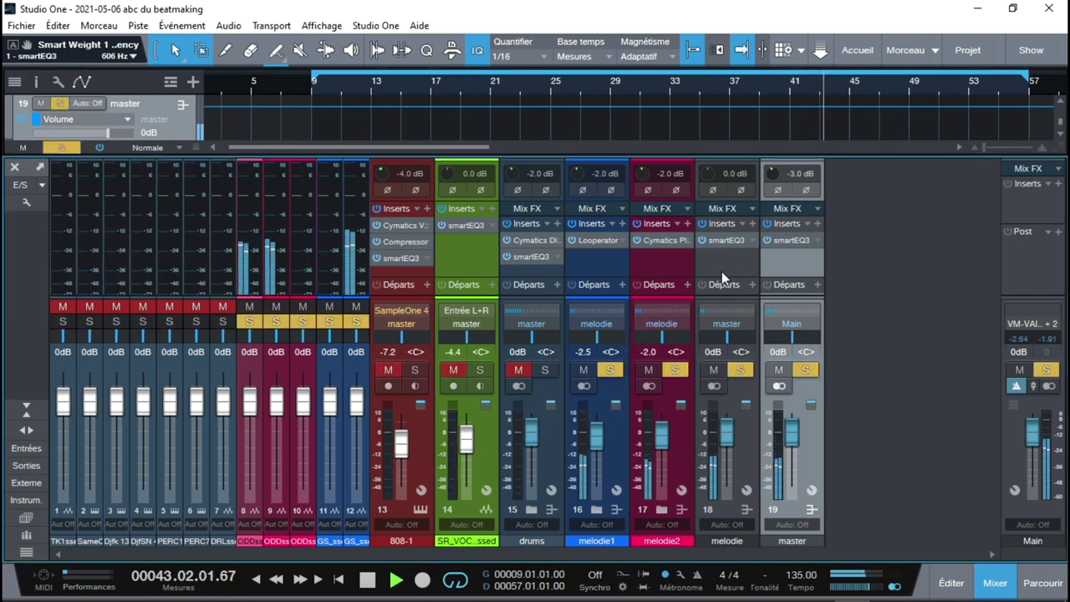
left_click(723, 240)
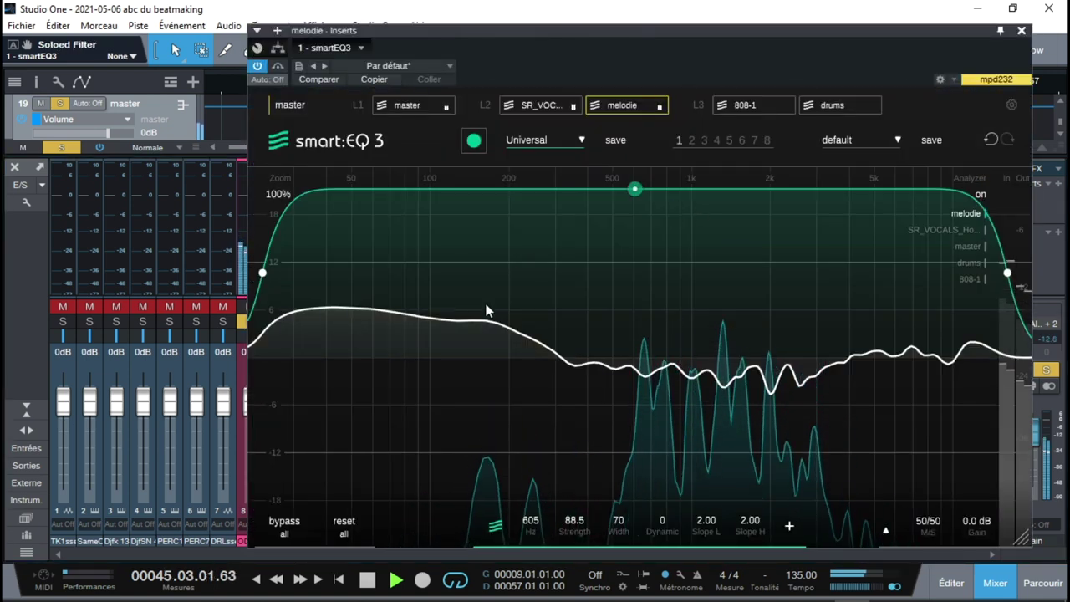
key("space")
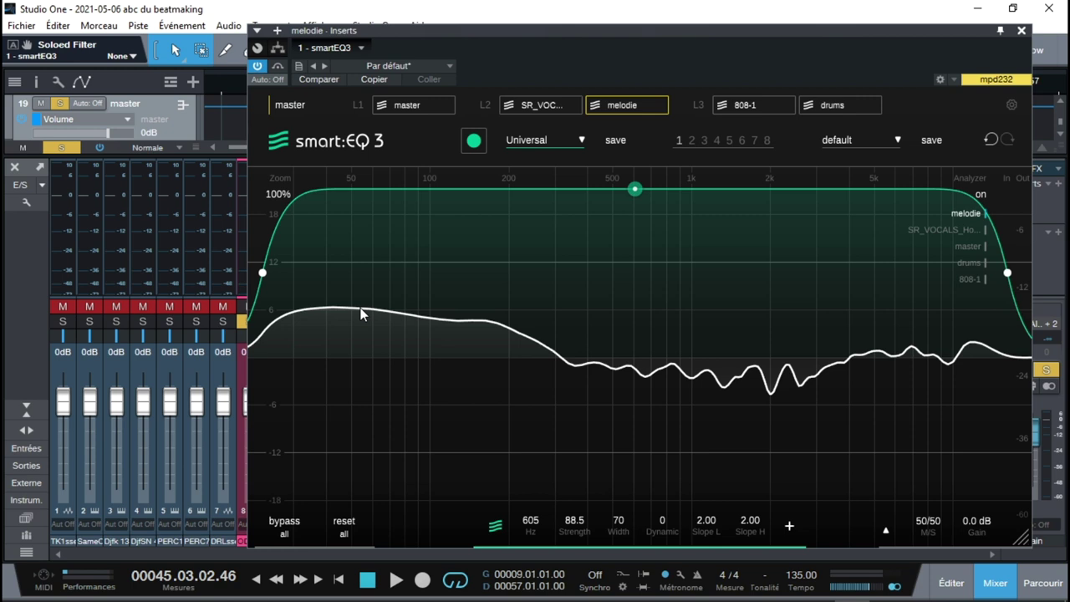
key("space")
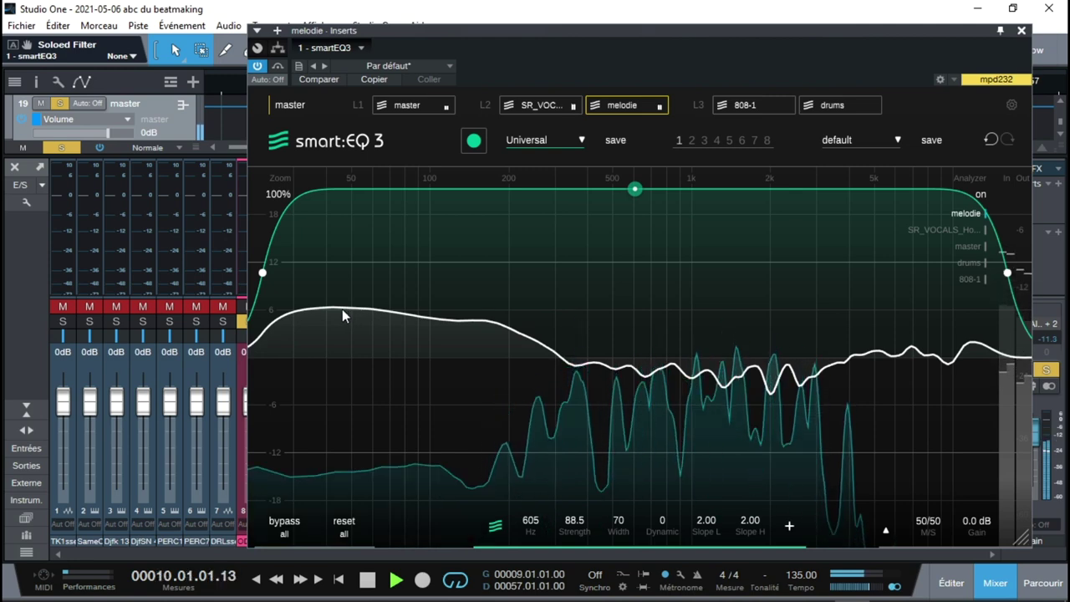
- Add a low-cut band at 65 Hz to the melodie EQ and lower the smart filter strength to 45.5
double_click(285, 310)
left_click(284, 309)
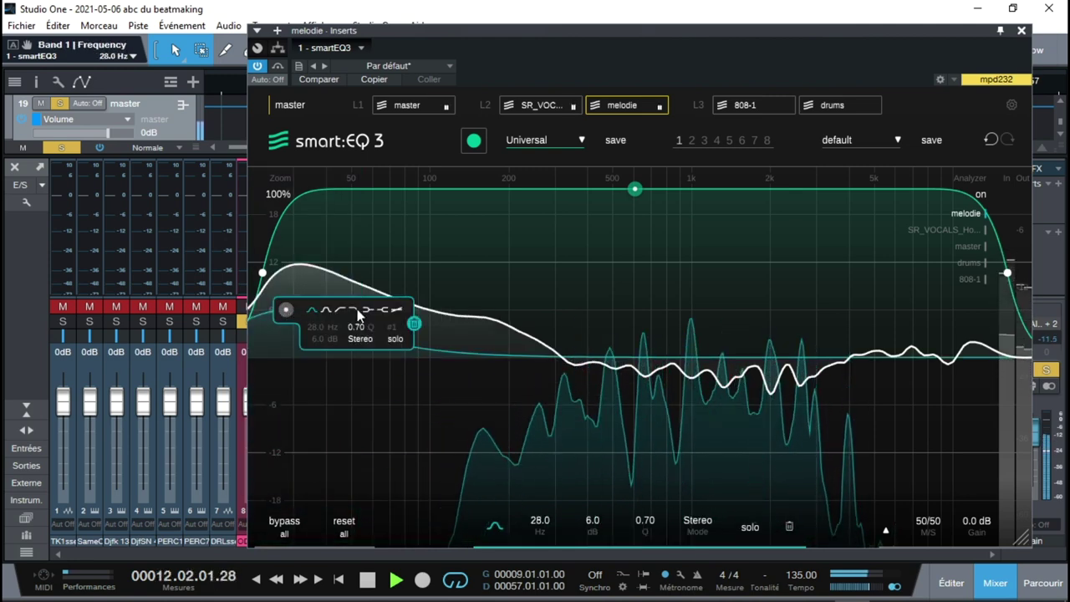
left_click(341, 309)
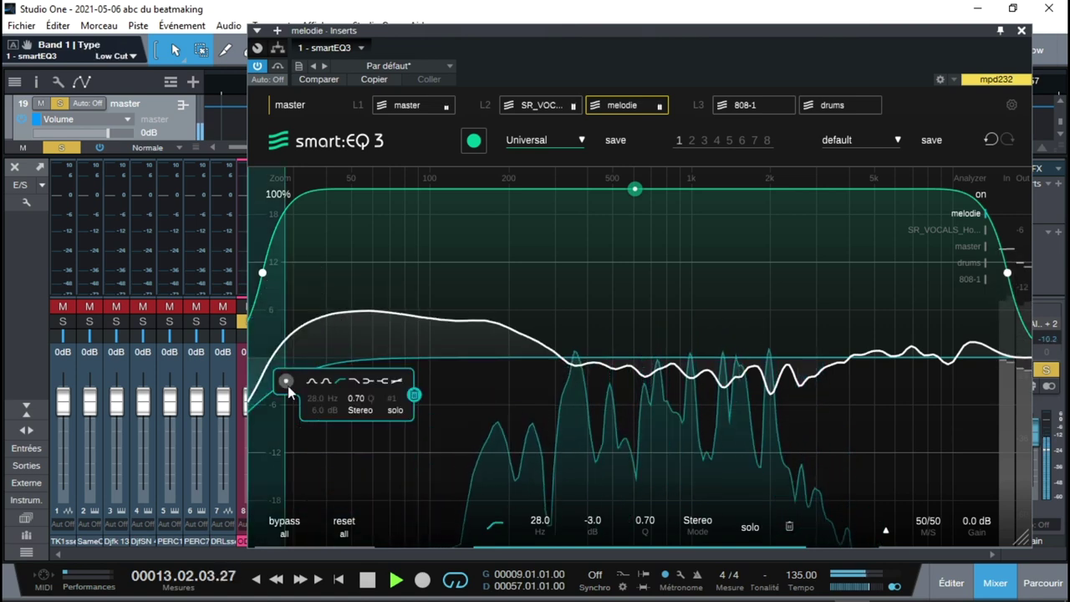
left_click_drag(287, 385, 383, 395)
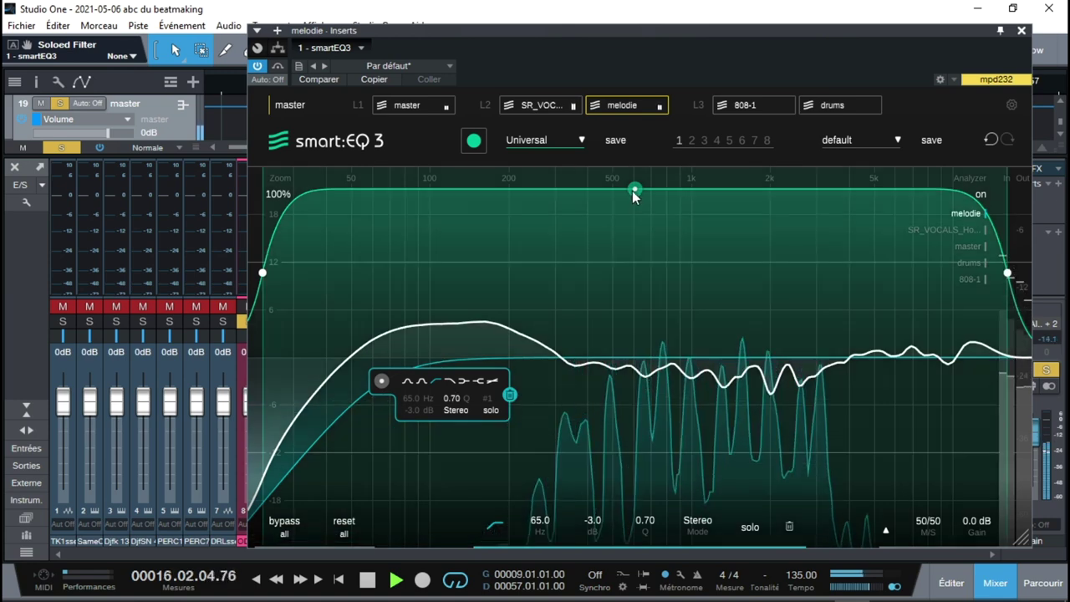
left_click_drag(635, 188, 635, 273)
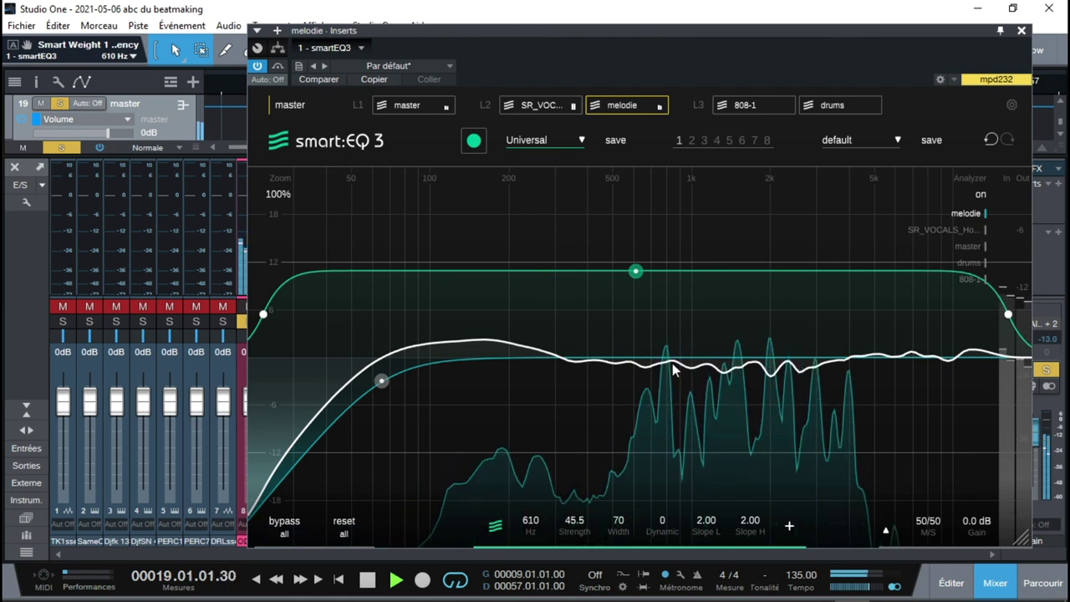
- Add a gentle bell boost to the melodie EQ at 731 Hz with 1.1 dB gain and a Q of 0.51
left_click_drag(670, 360, 675, 335)
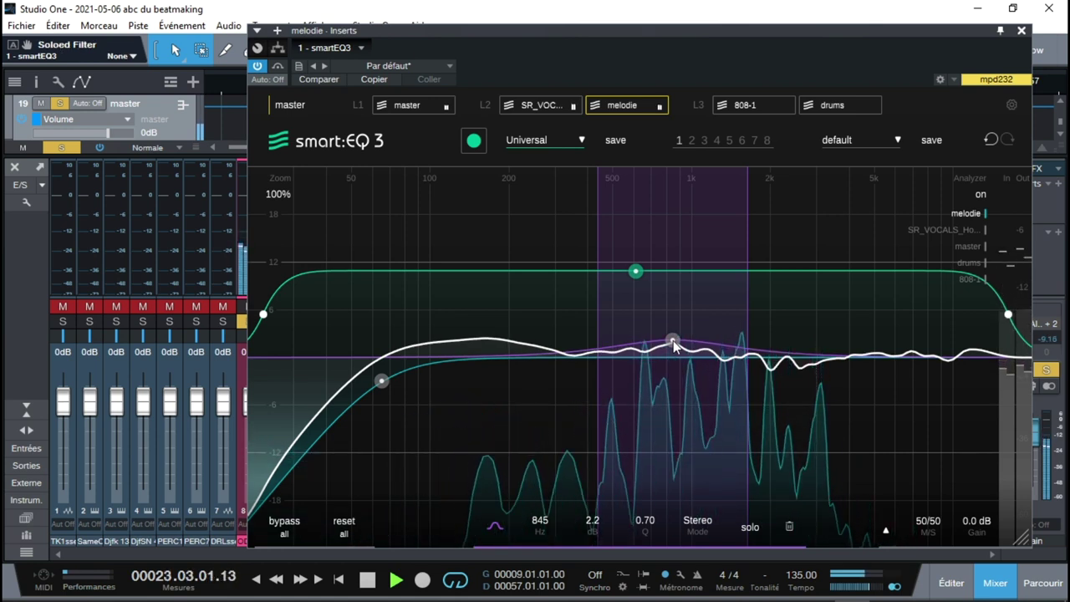
scroll(673, 346, "up", 2)
scroll(674, 345, "down", 6)
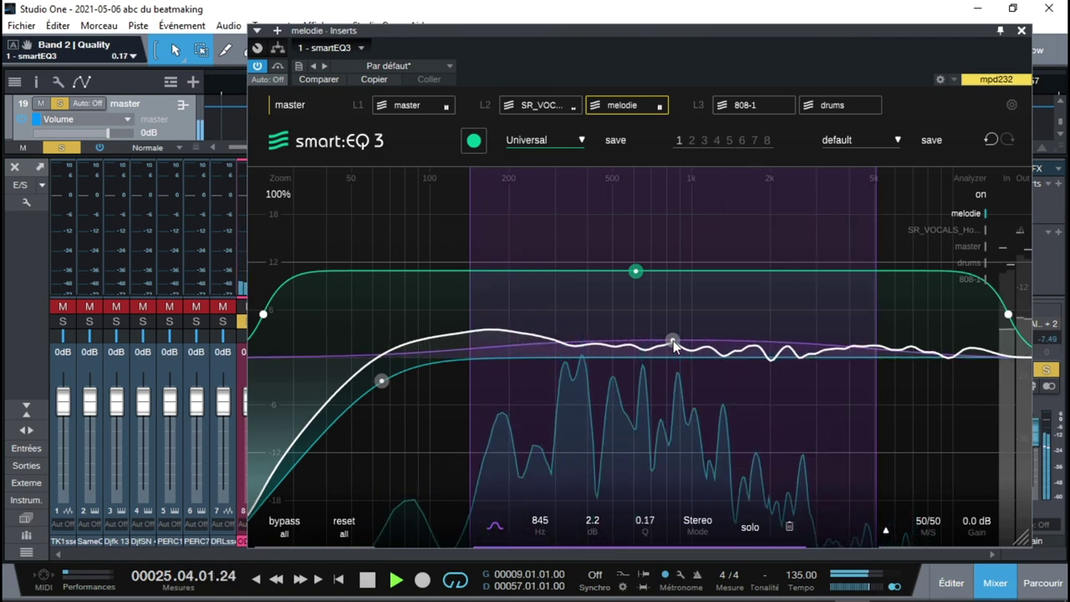
scroll(673, 346, "up", 4)
scroll(673, 346, "down", 4)
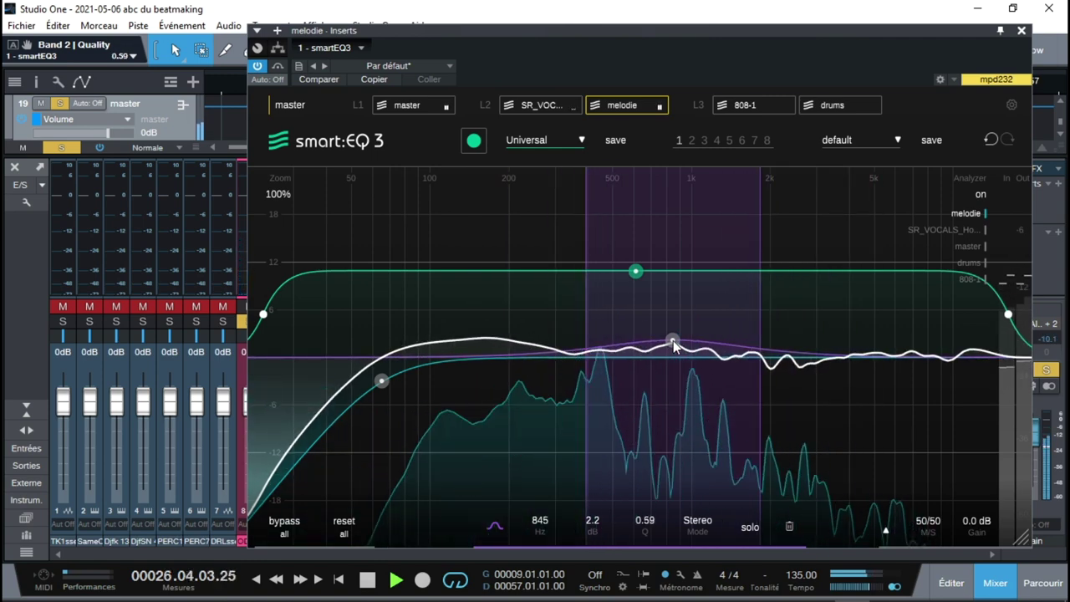
scroll(674, 346, "up", 1)
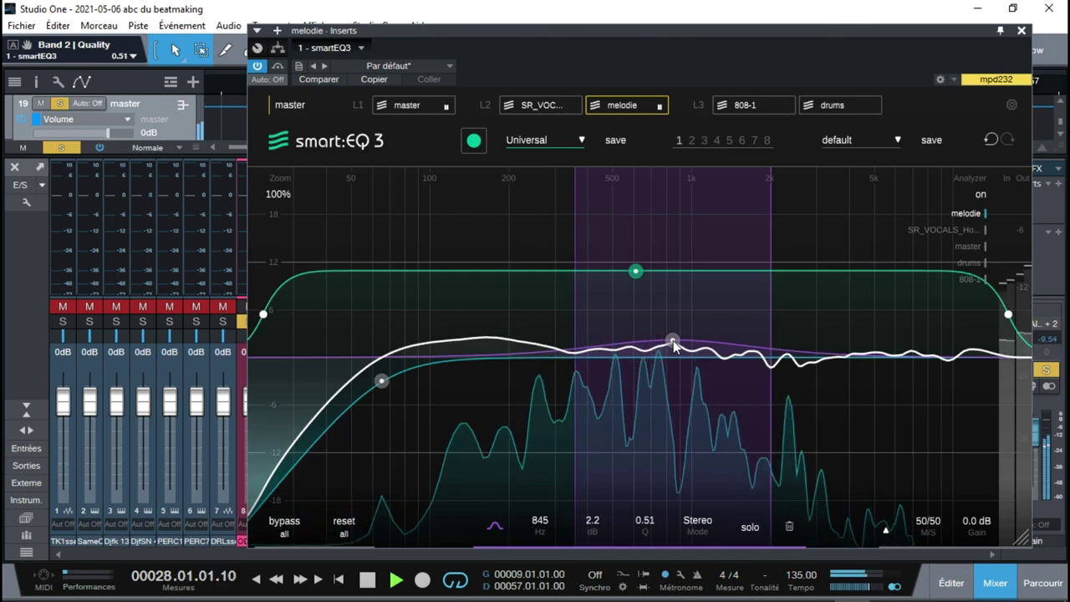
left_click_drag(673, 345, 658, 351)
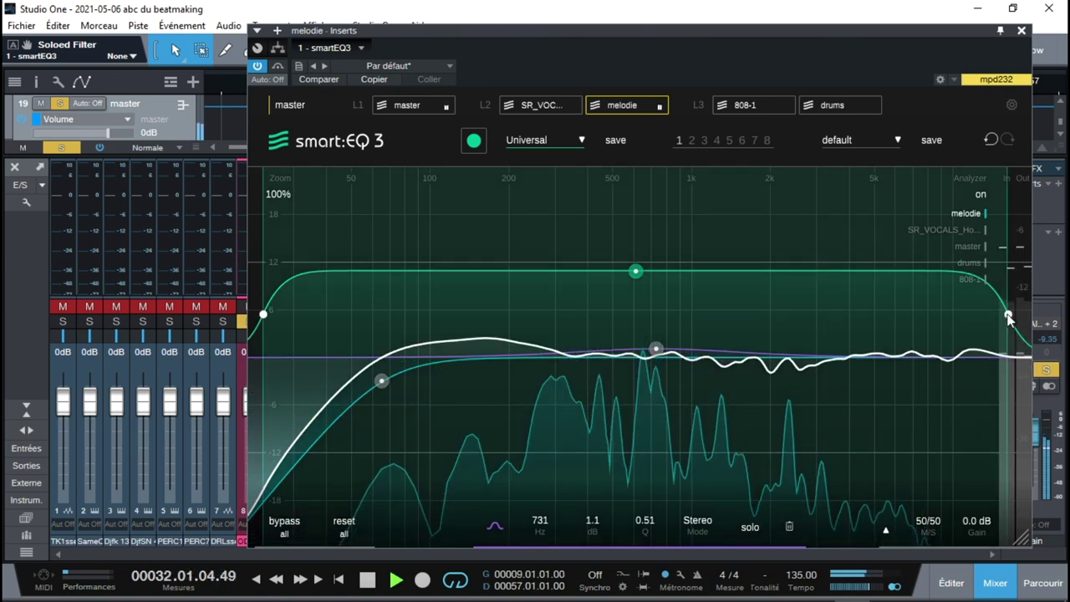
- Narrow the melodie smart filter to width 56, set its strength to -36.0 and close the plug-in window
left_click_drag(1007, 315, 958, 317)
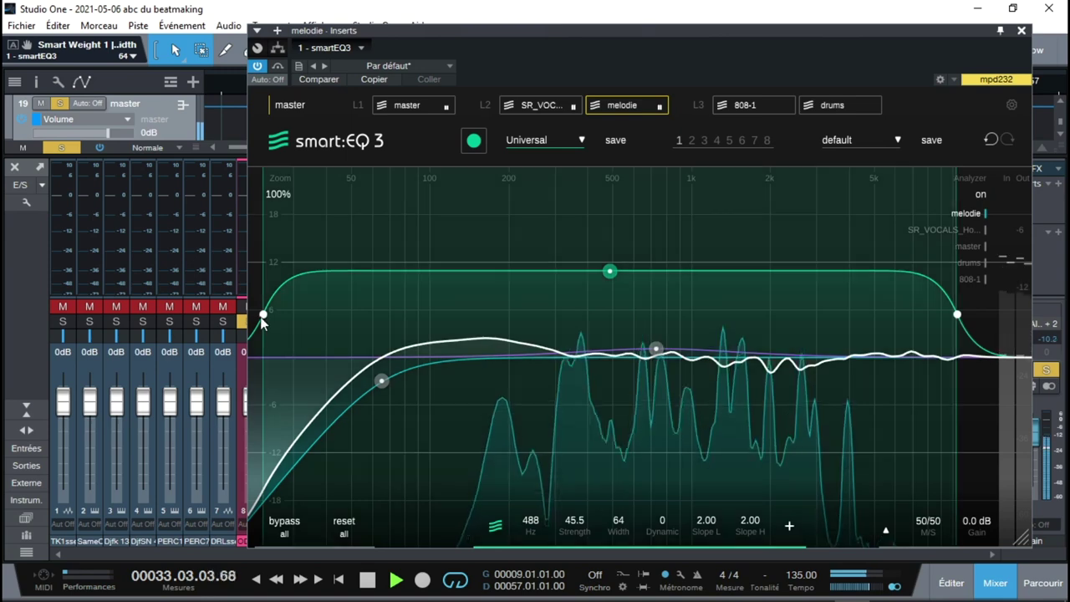
left_click_drag(270, 316, 325, 326)
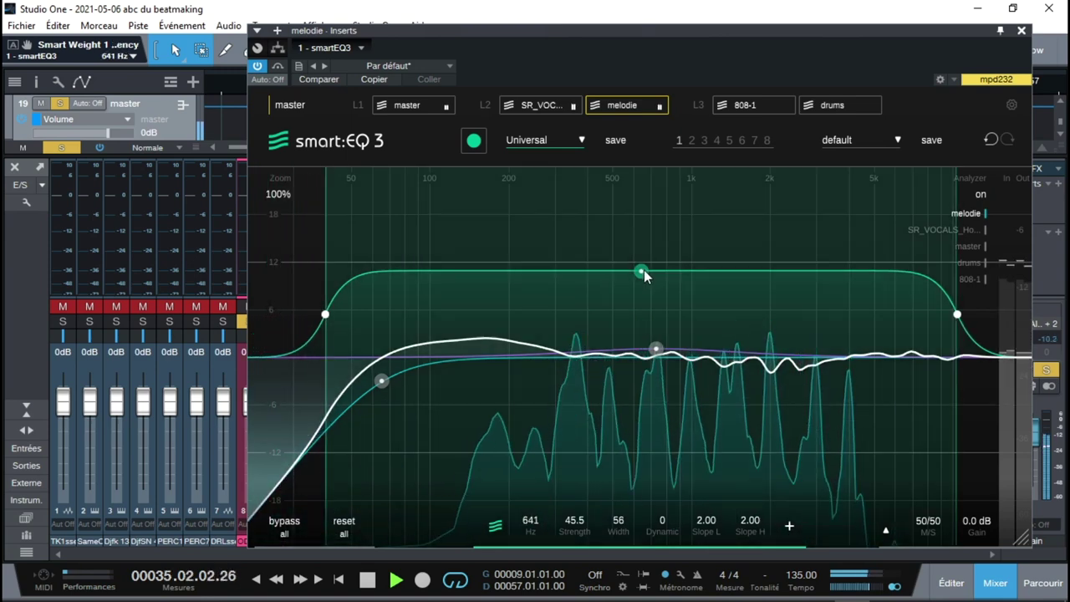
left_click_drag(642, 273, 657, 429)
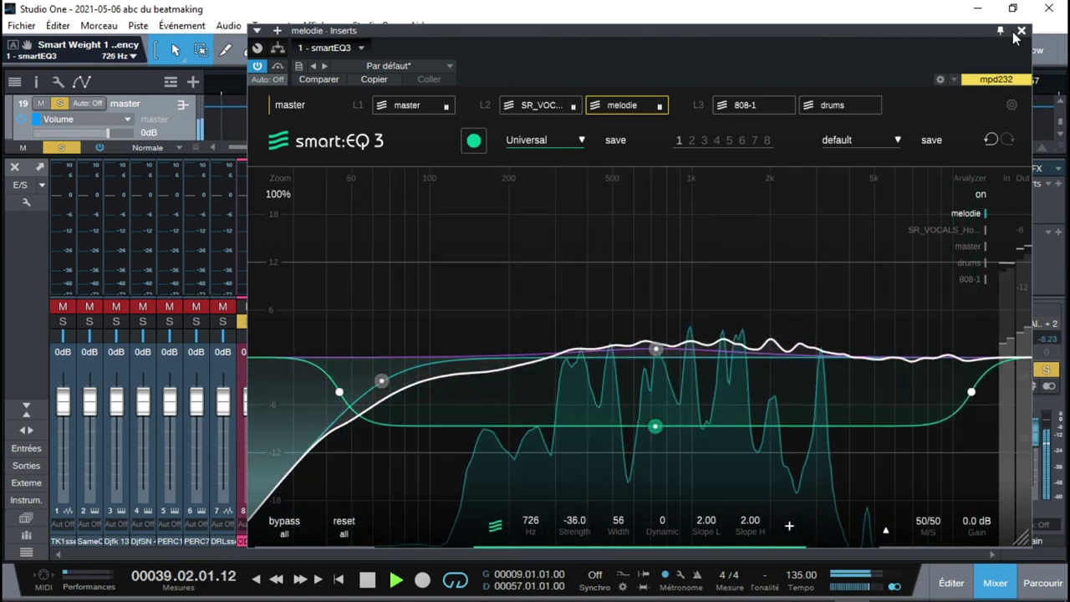
key("Escape")
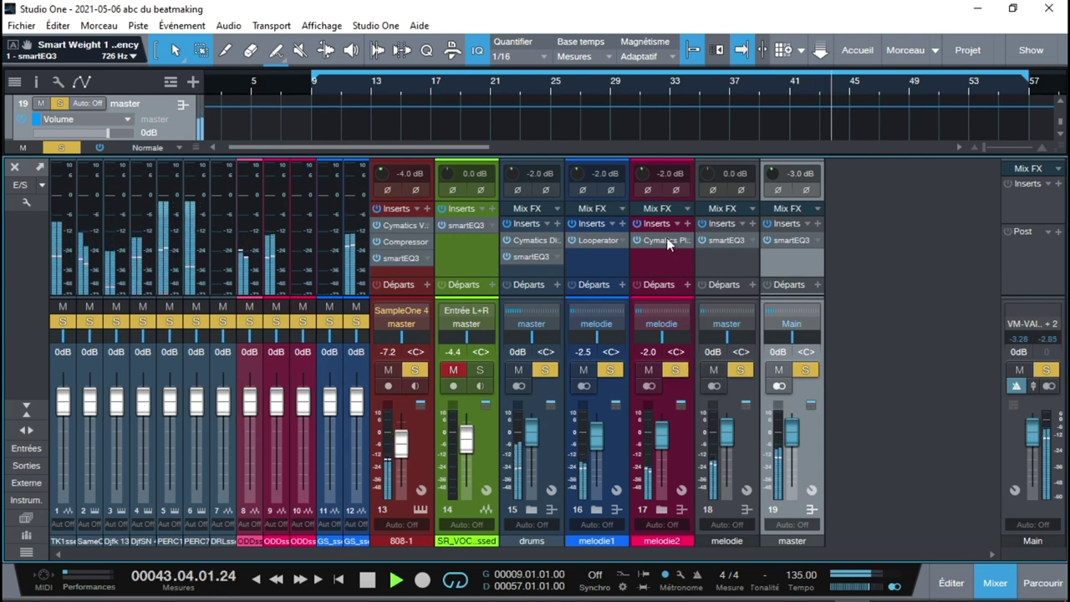
- Reopen the melodie smartEQ3, set its smart filter strength to 45.5 and restart playback
left_click(725, 240)
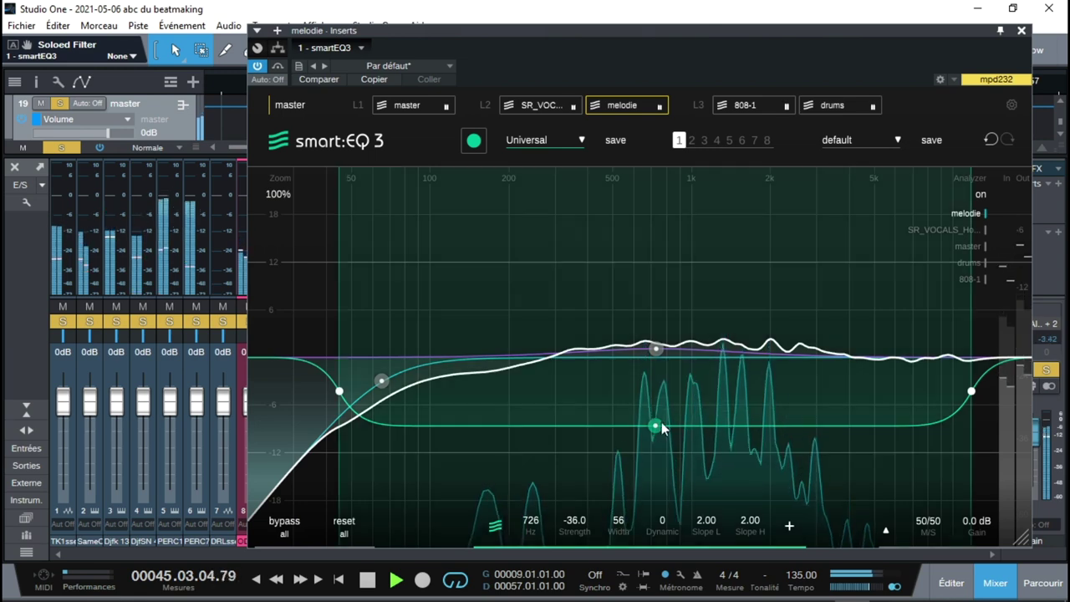
left_click_drag(658, 425, 649, 270)
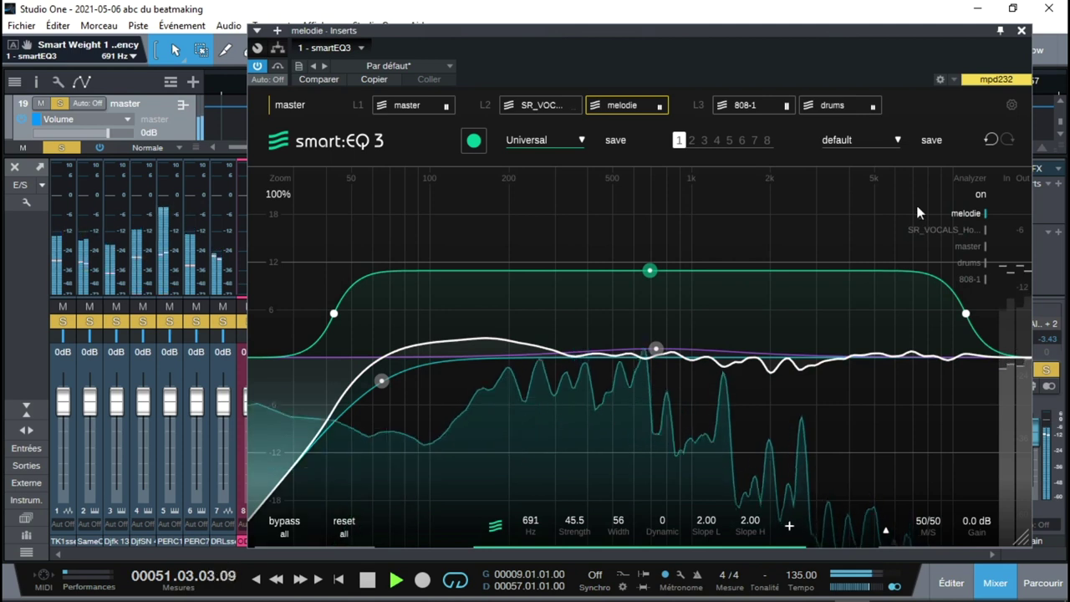
key("space")
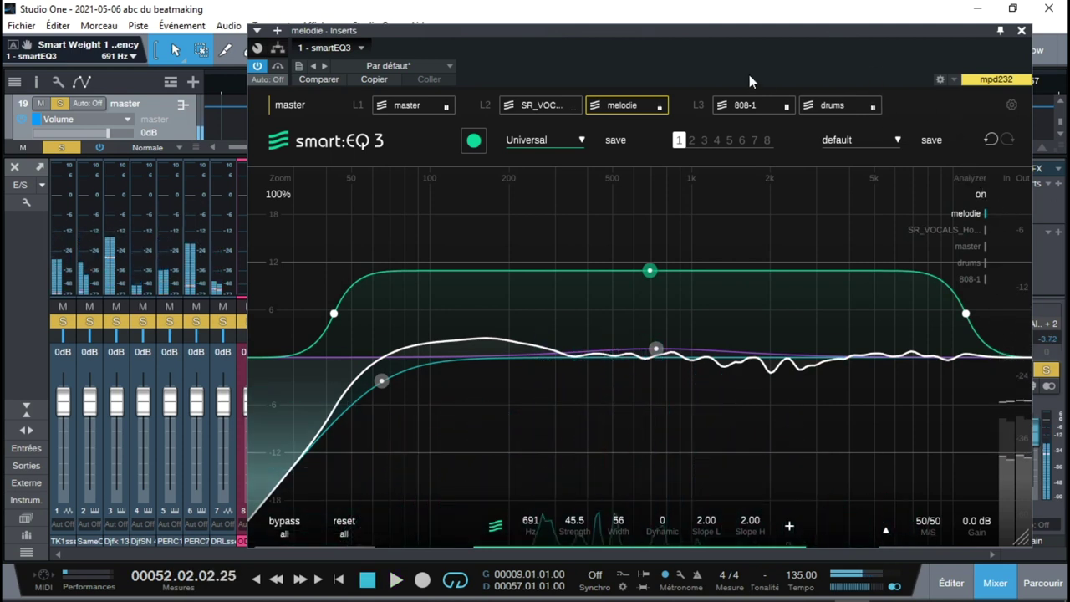
left_click(621, 104)
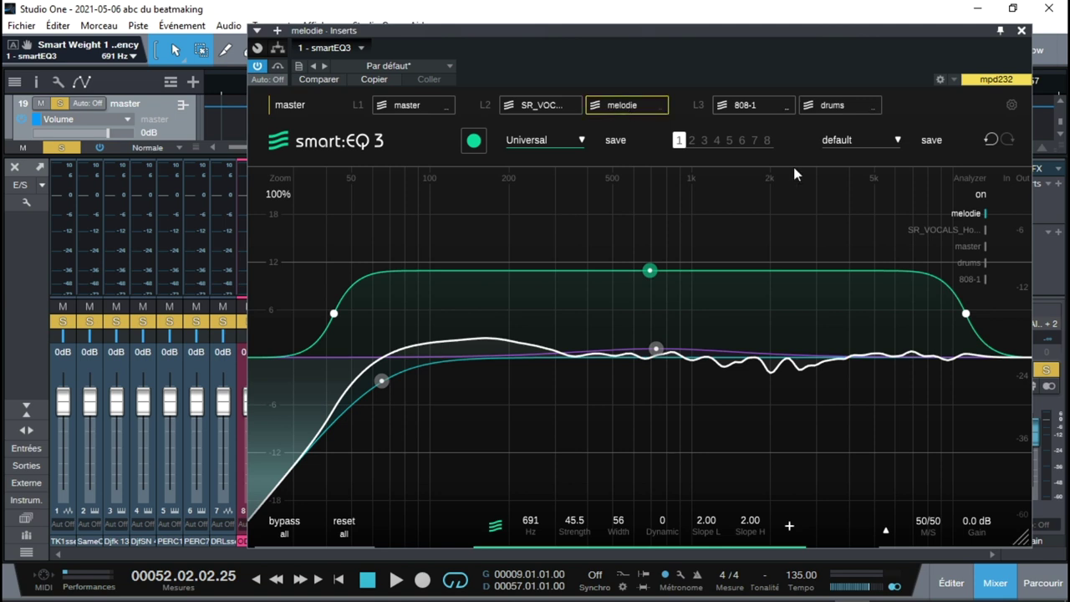
left_click(984, 263)
key("space")
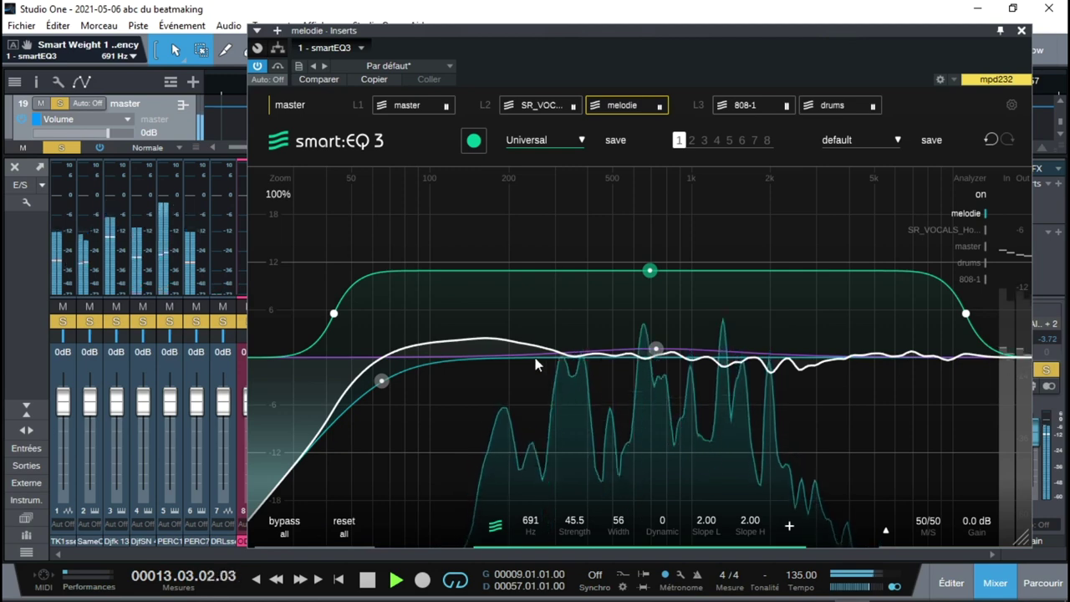
- Move the melodie low-cut band to 212 Hz, raise the smart filter strength to 52.5, and stop playback and close the plug-in
left_click_drag(382, 380, 520, 382)
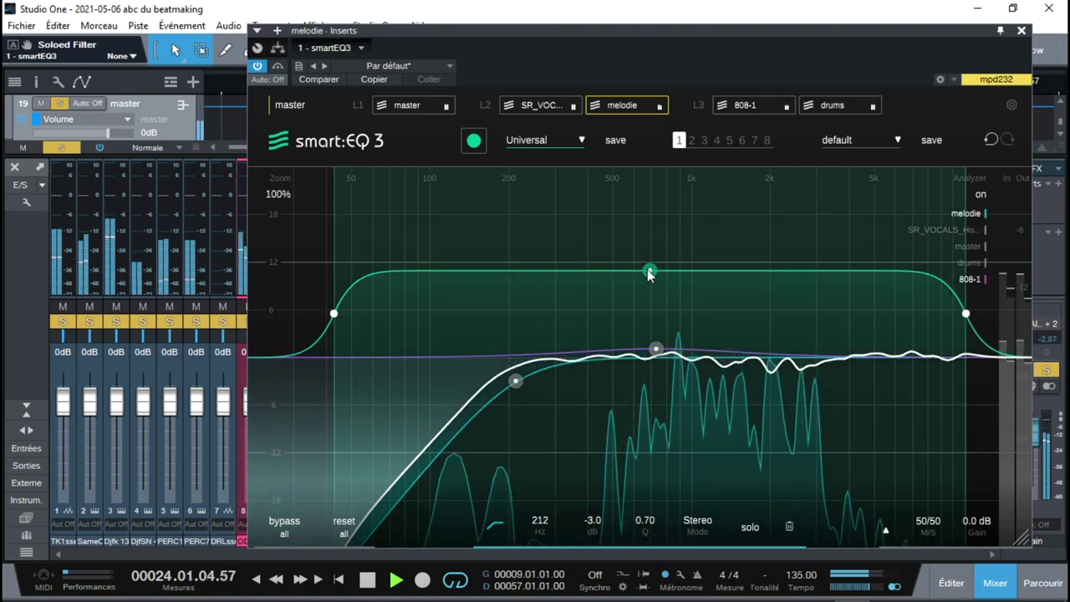
left_click_drag(650, 272, 652, 258)
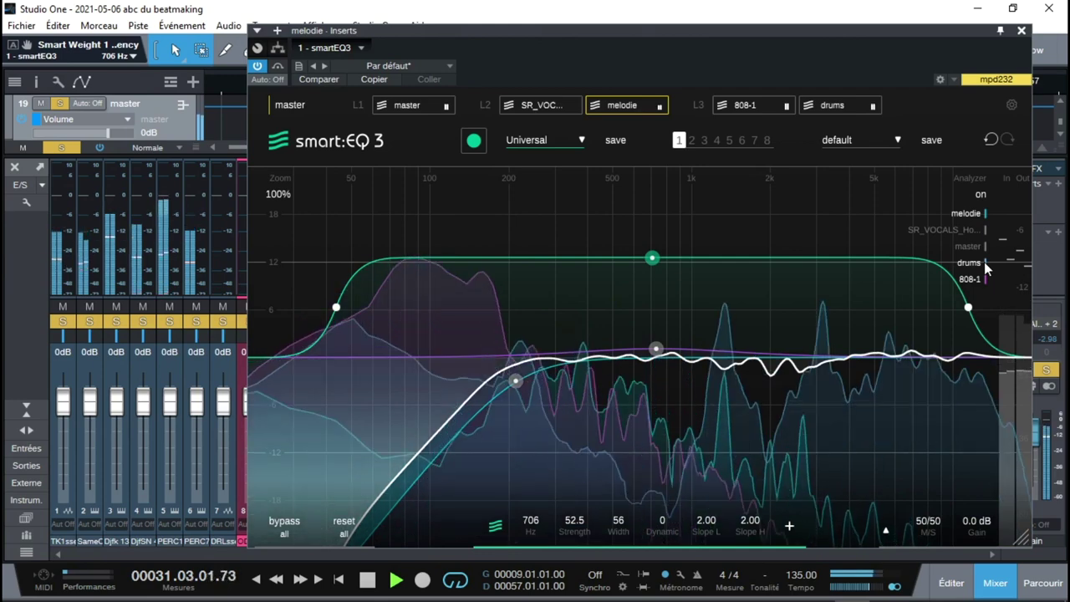
key("space")
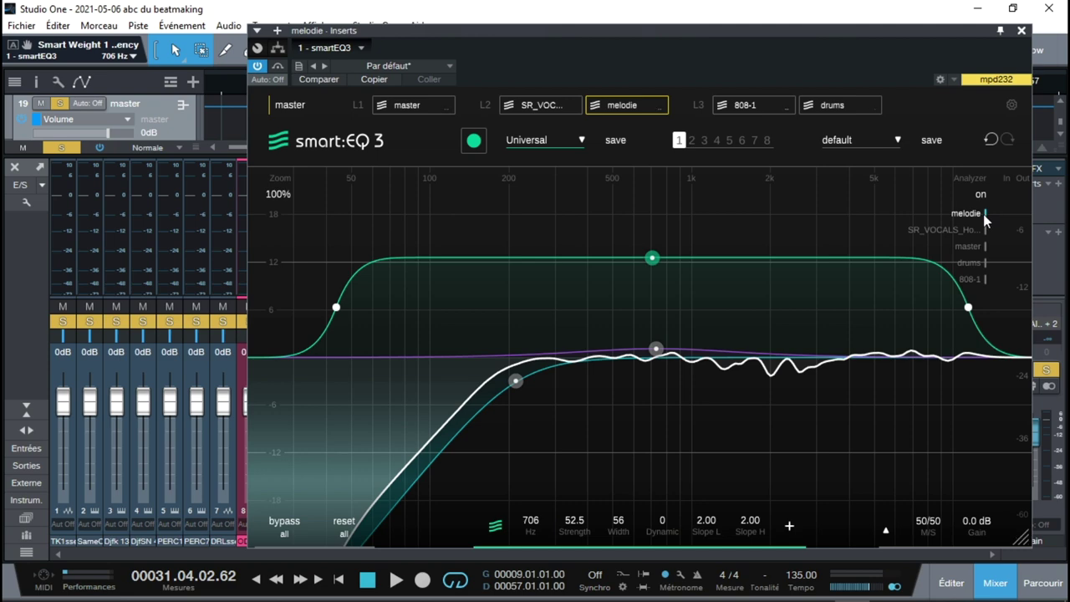
left_click(1021, 32)
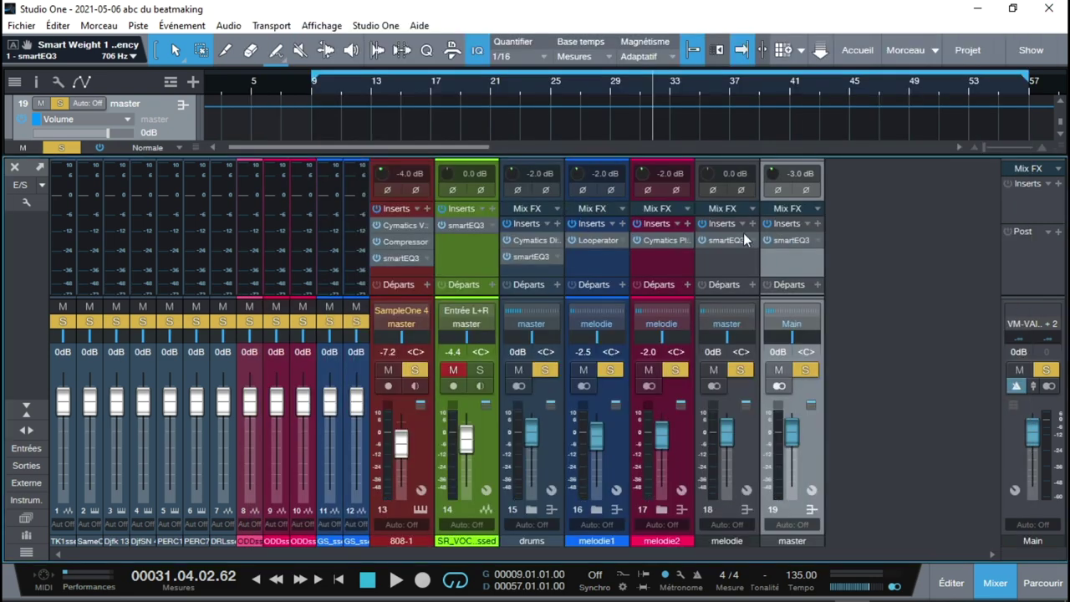
- Open the group view in the master smartEQ3 and, during playback, compare the mix by bypassing all instances and reactivating them
left_click(786, 242)
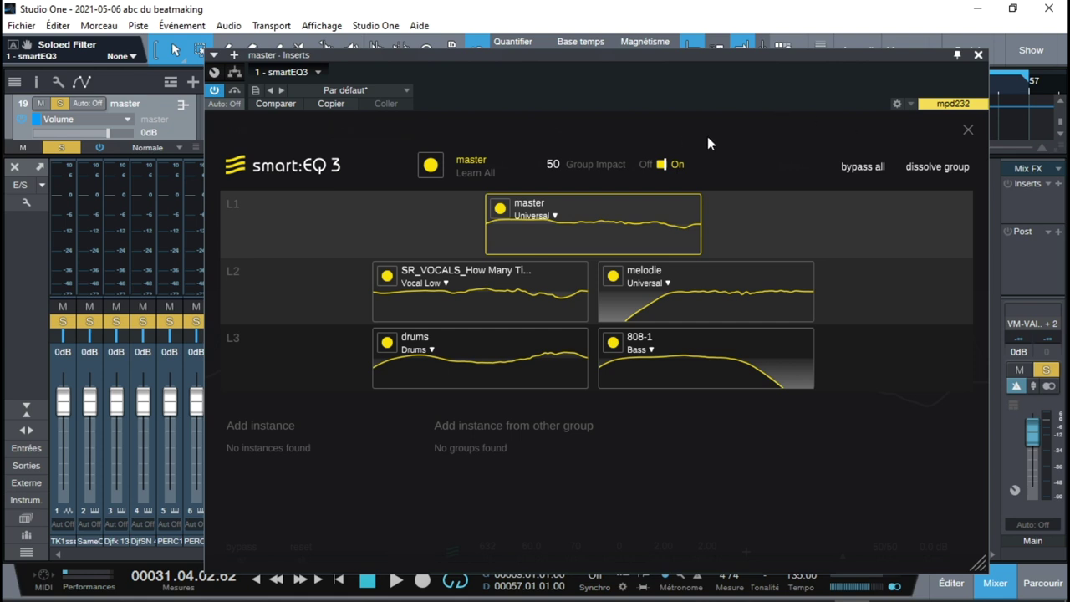
key("space")
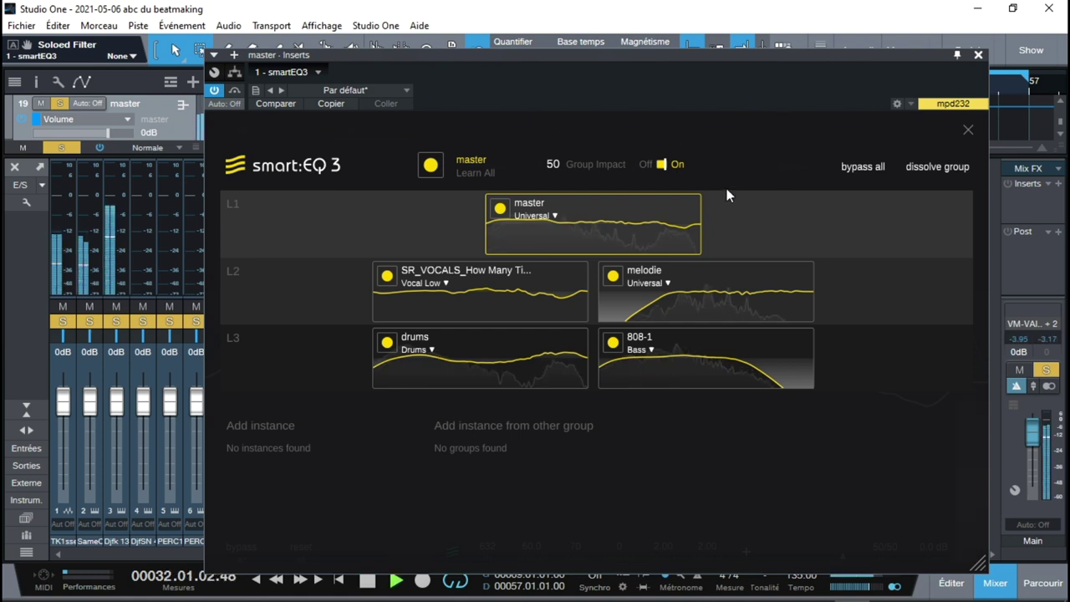
left_click(859, 168)
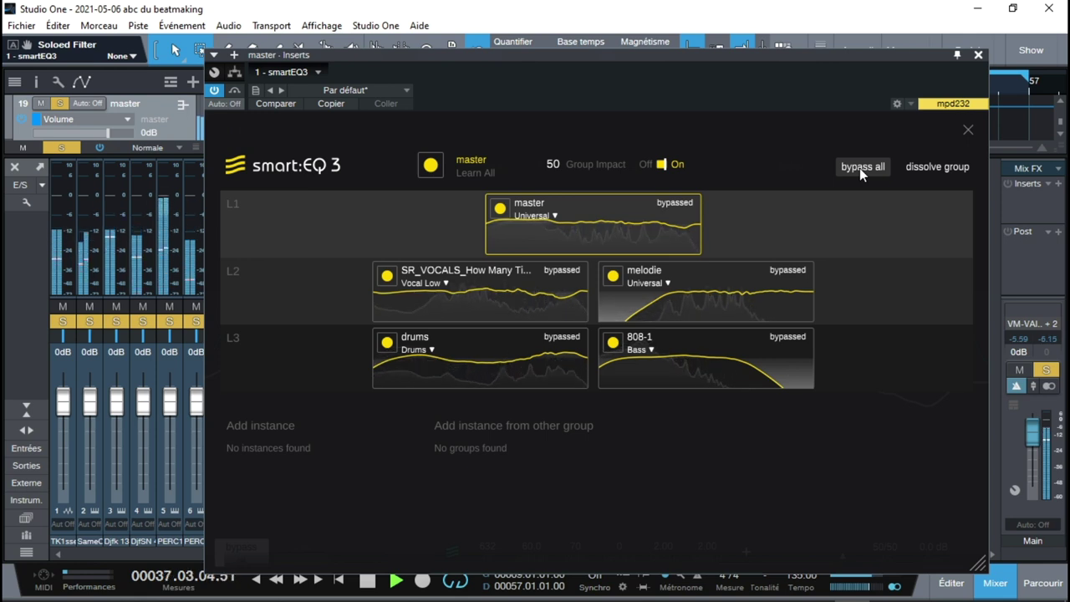
left_click(860, 168)
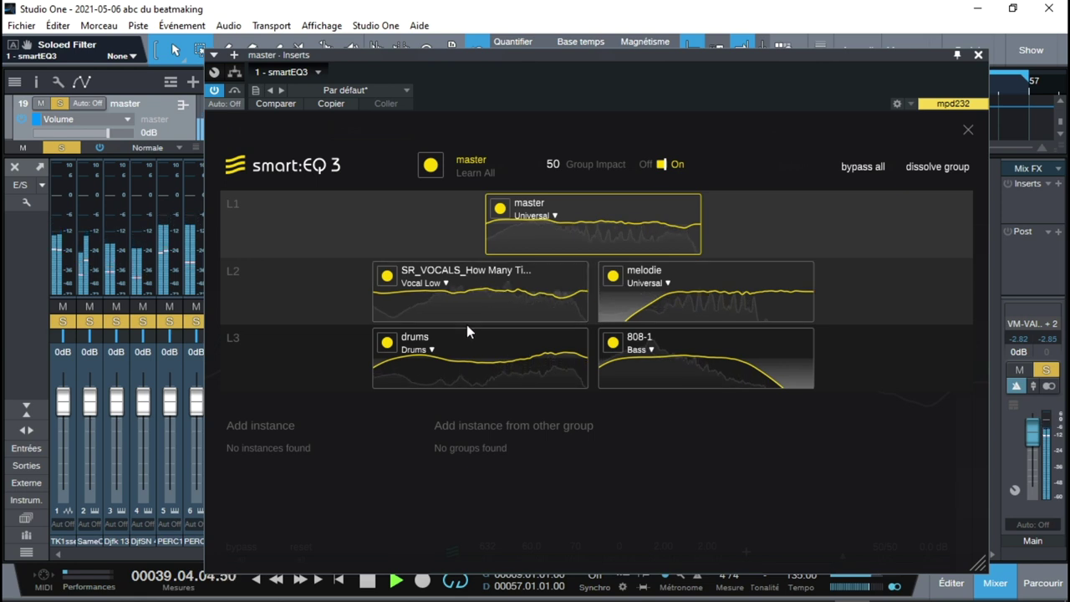
- Move the drums instance from level L3 to level L2 of the group hierarchy
left_click(427, 350)
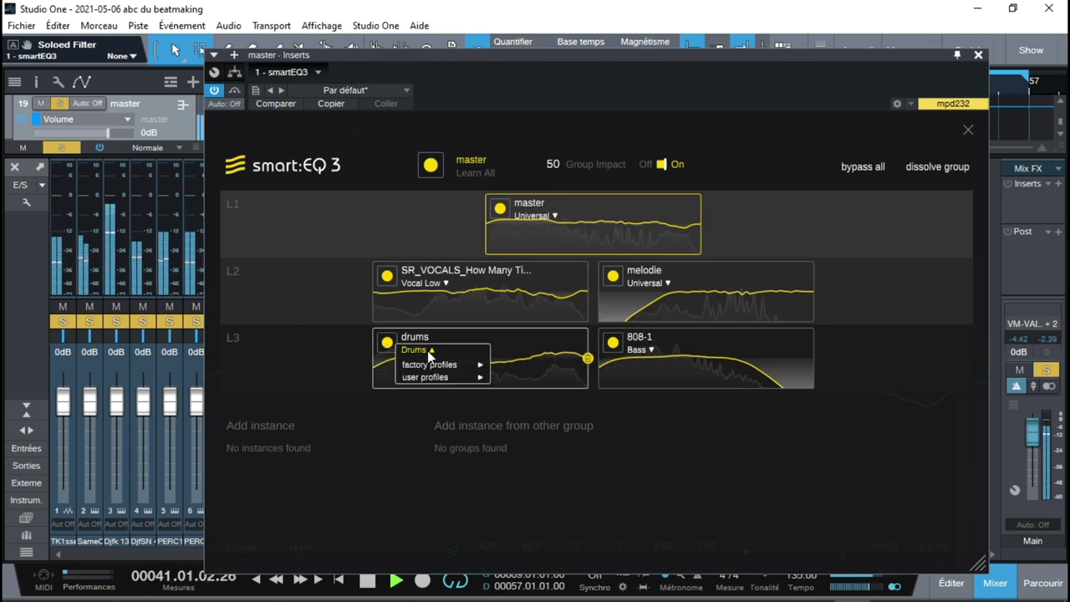
left_click(531, 339)
left_click_drag(531, 342, 927, 269)
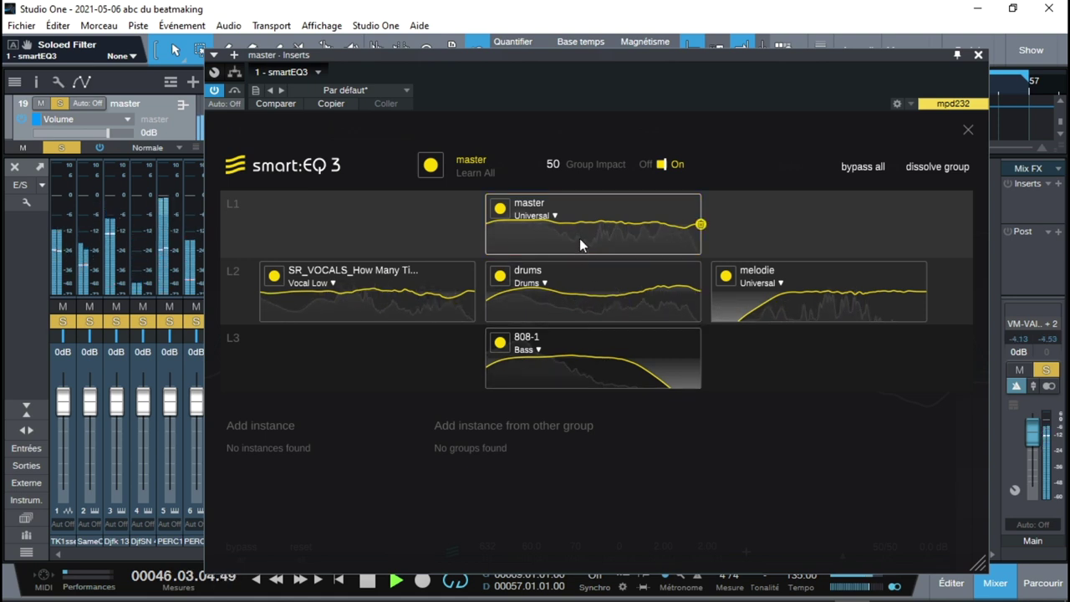
- Try the melodie and drums instances on level L1 of the group, and return both to level L2
left_click_drag(827, 302, 808, 232)
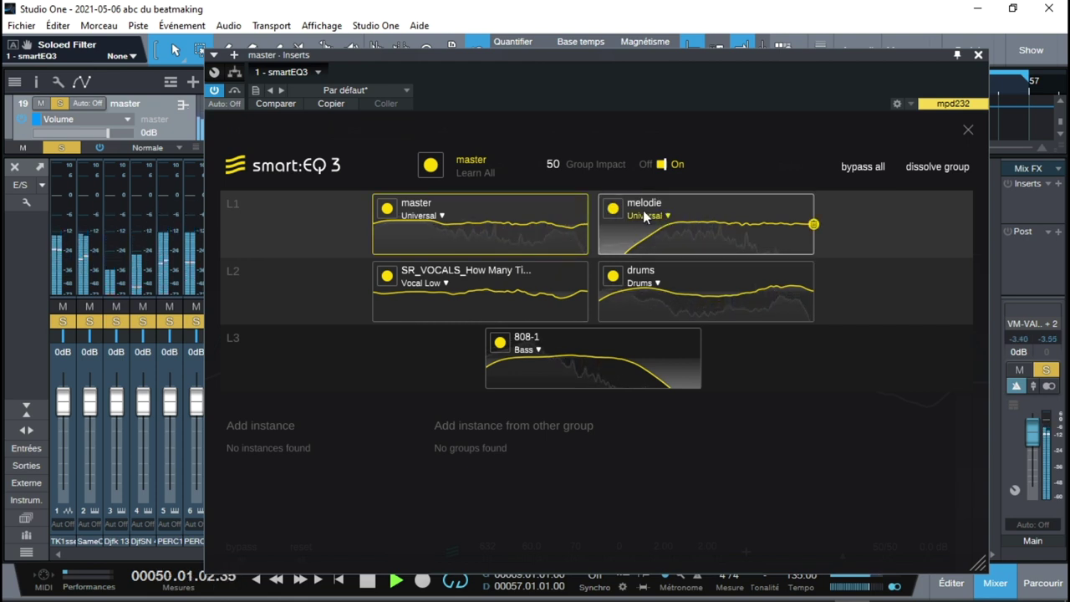
left_click_drag(711, 284, 840, 220)
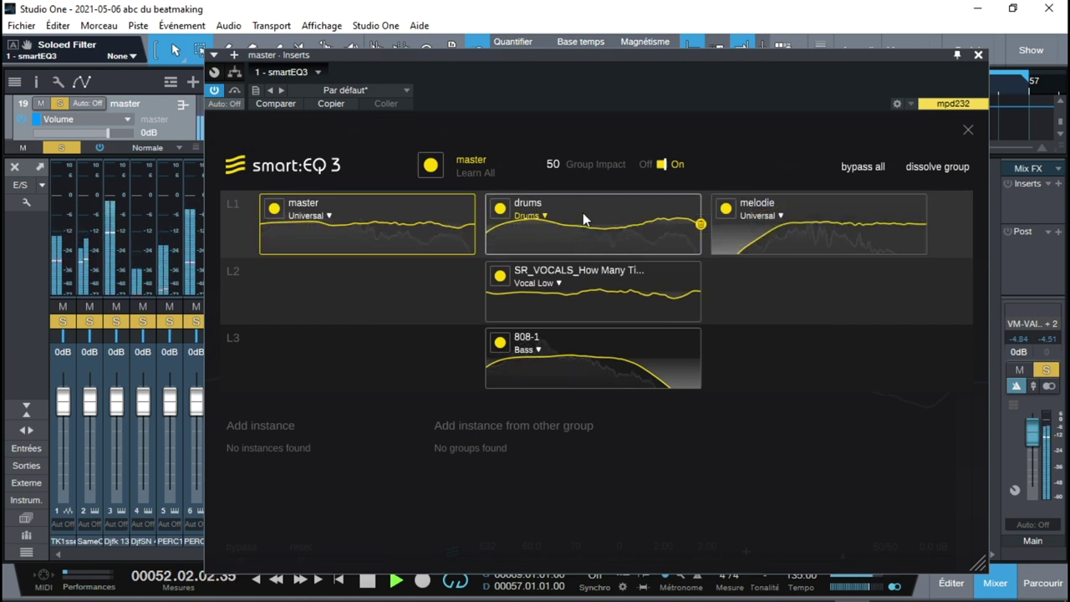
left_click(810, 207)
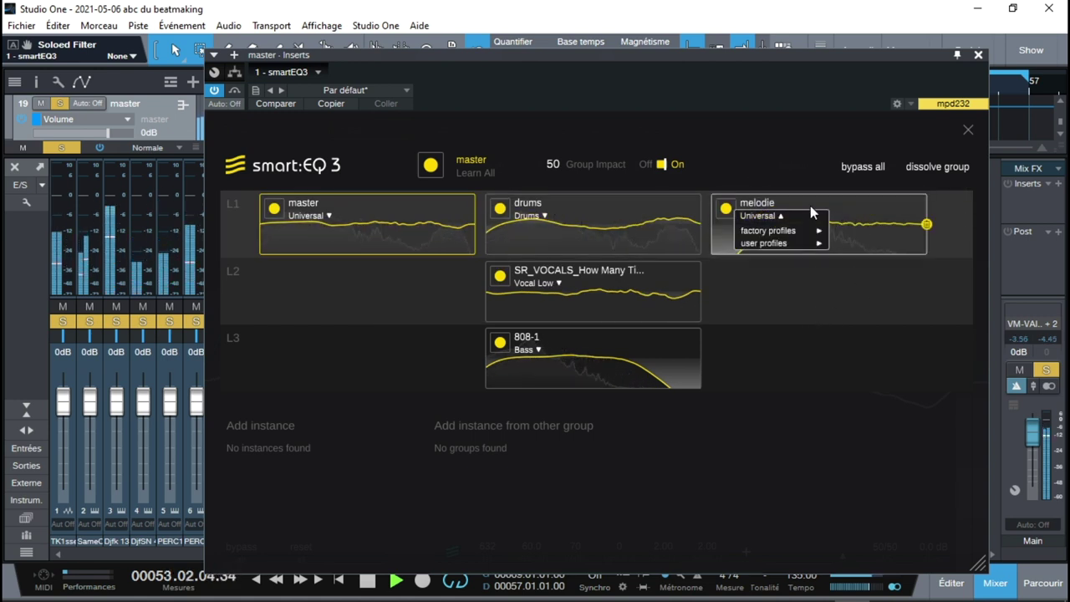
left_click_drag(859, 199, 844, 272)
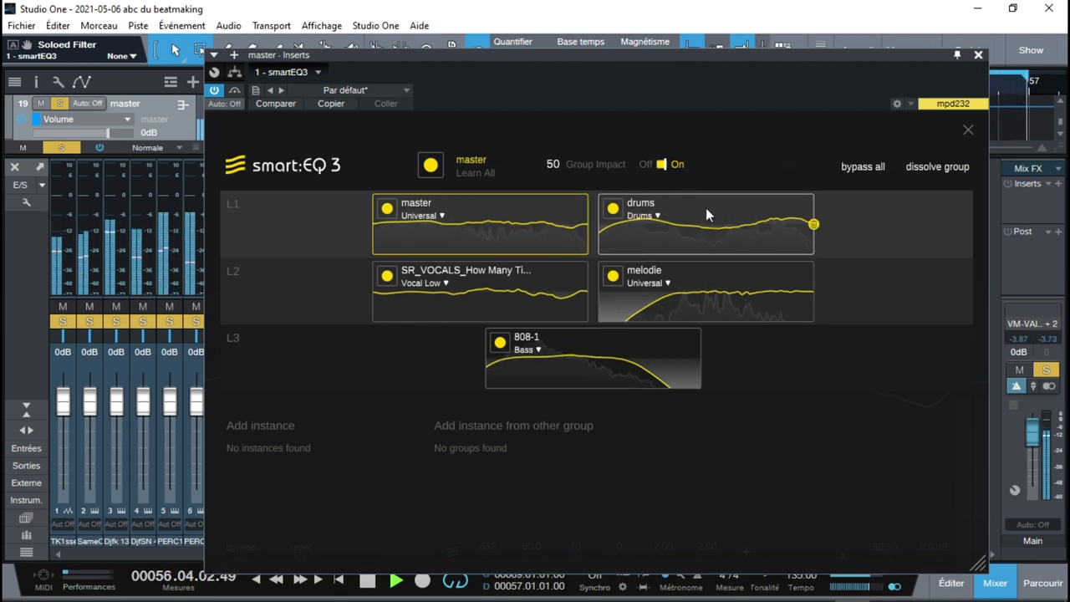
left_click_drag(700, 215, 817, 288)
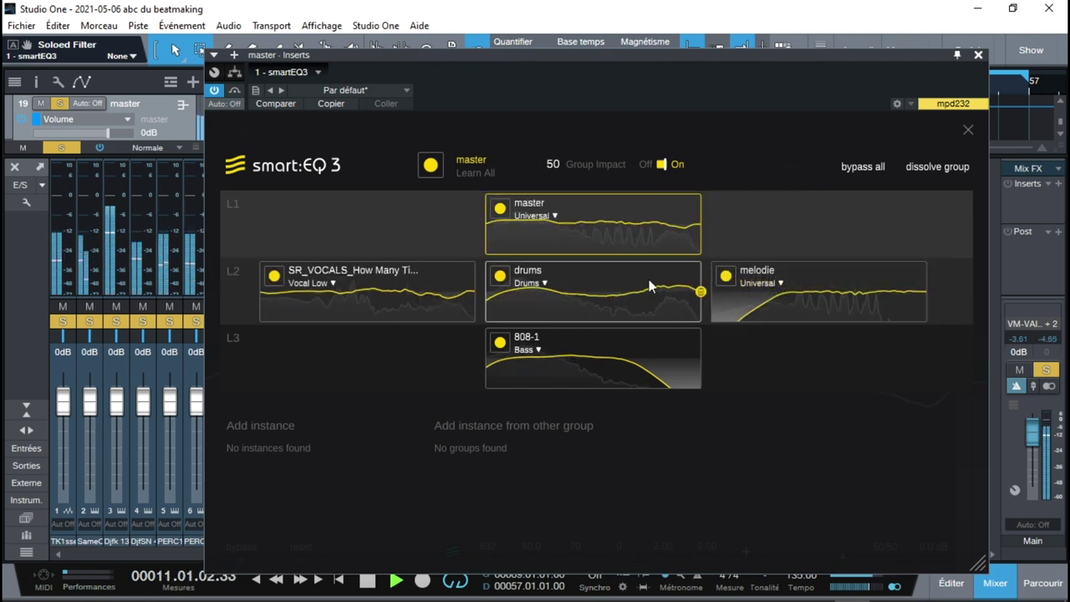
- Move the SR_VOCALS instance up to level L1 beside the master and close the group window
left_click_drag(341, 285, 372, 234)
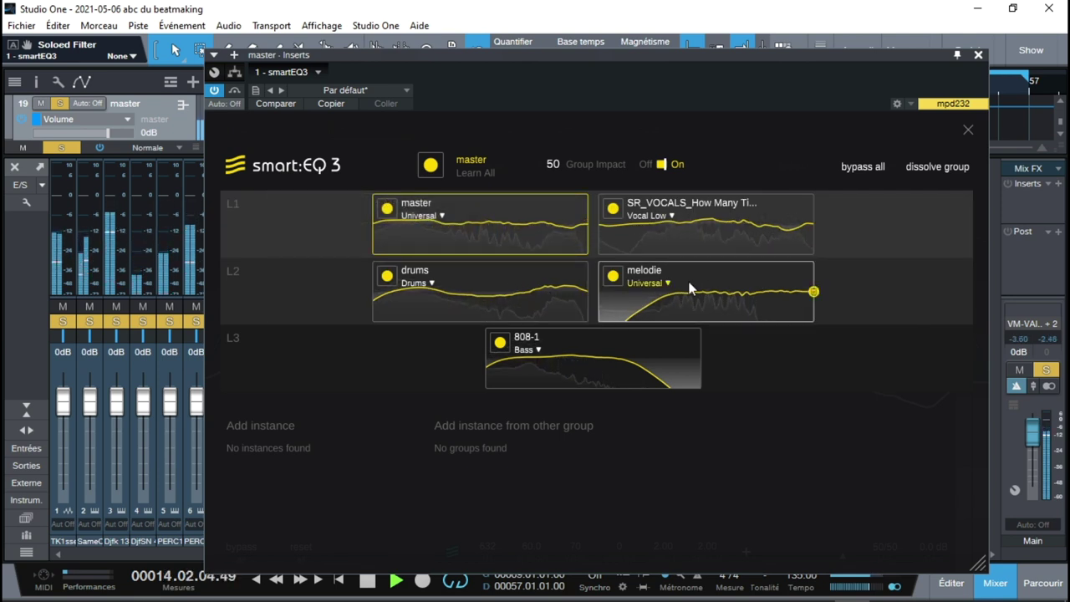
left_click(978, 55)
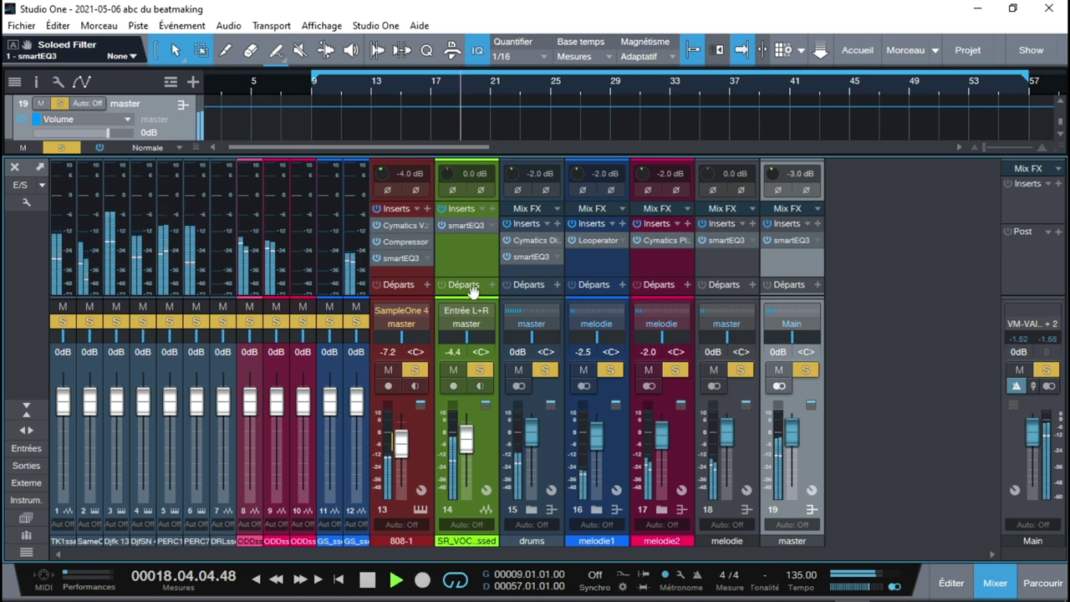
- Open the smartEQ3 on the SR_VOCALS track, turn on its analyzer and restart playback
left_click(465, 225)
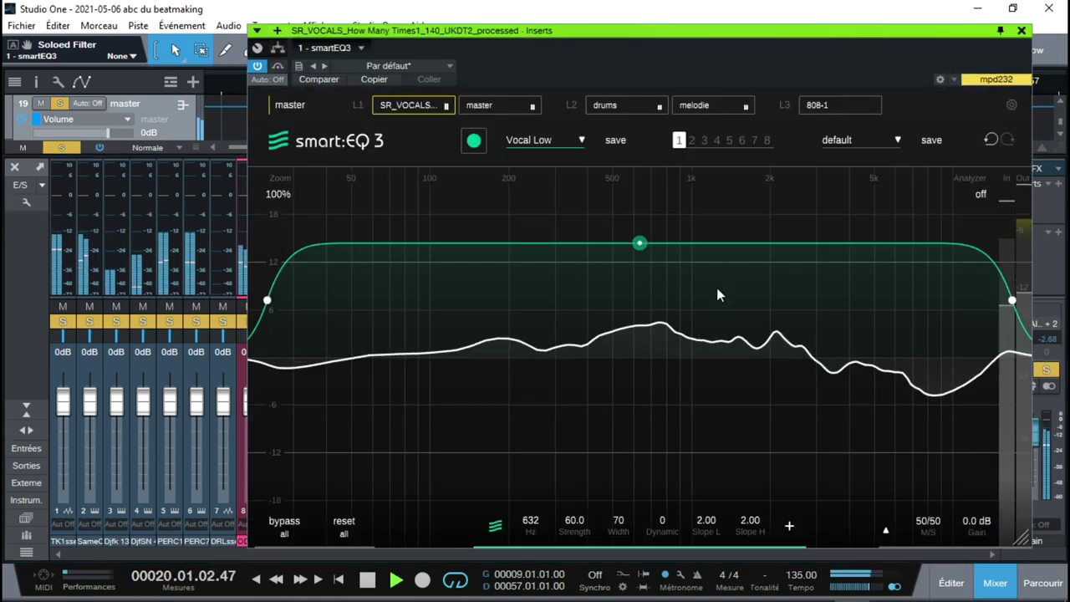
key("space")
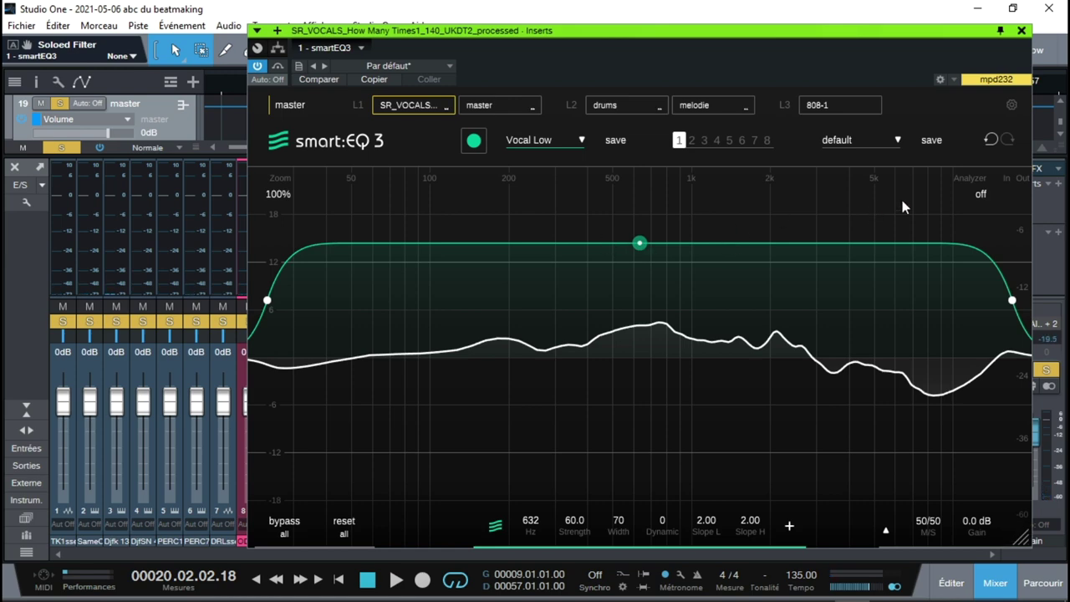
left_click(982, 194)
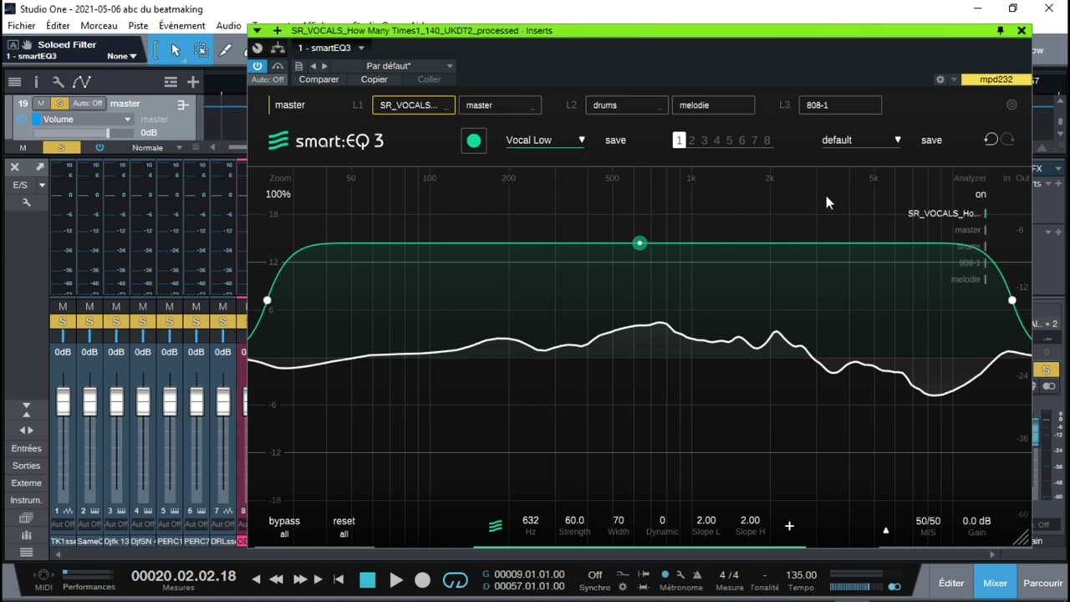
key("space")
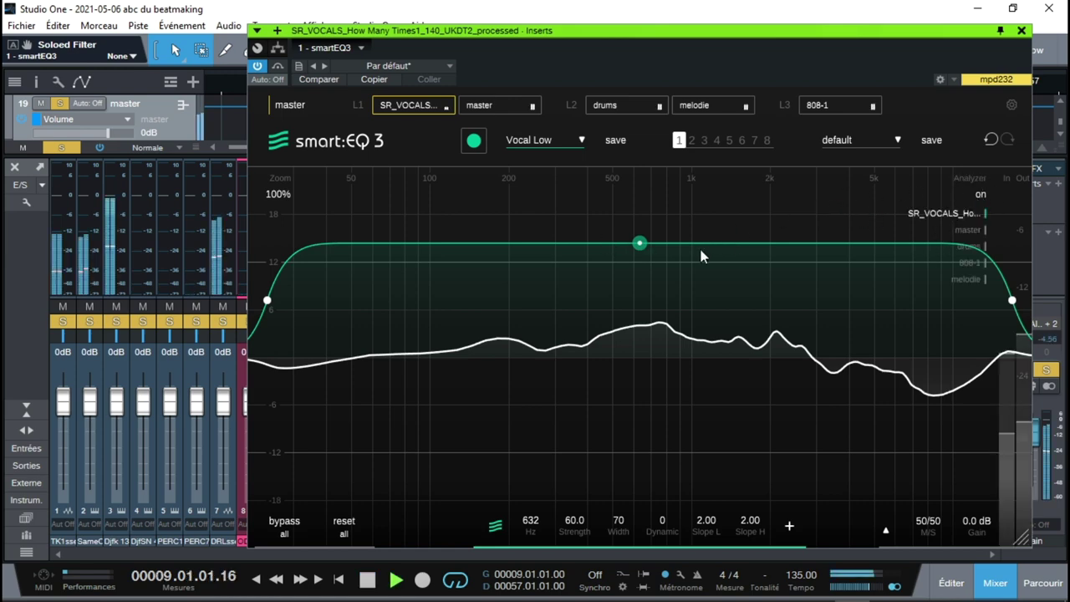